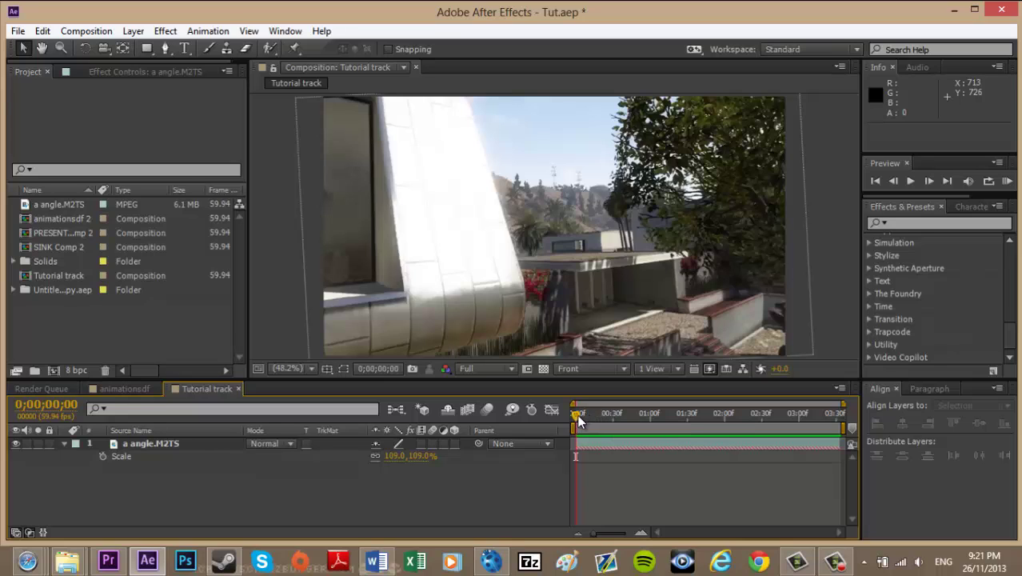
Step: Review the a angle.M2TS layer's rotation keyframes and scale by scrubbing between the start and end of the Tutorial track composition
click(212, 443)
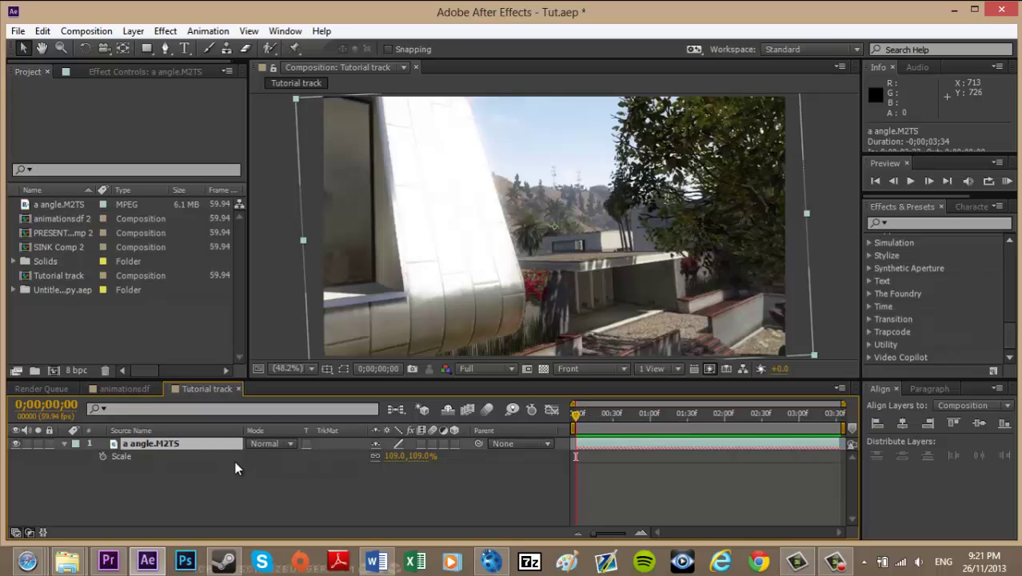
key(r)
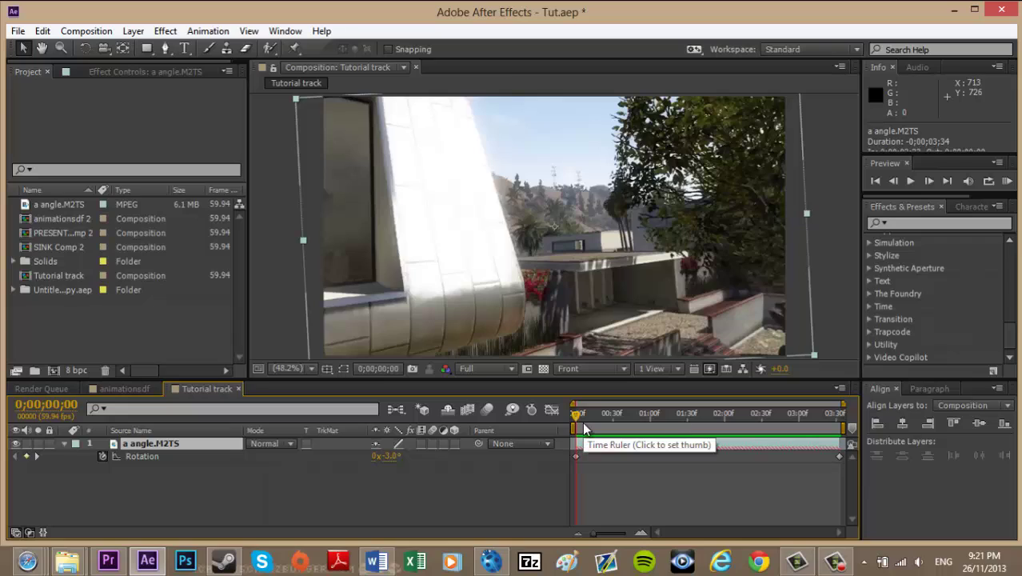
mouse_move(582, 420)
mouse_down()
mouse_move(766, 419)
mouse_move(591, 417)
mouse_up()
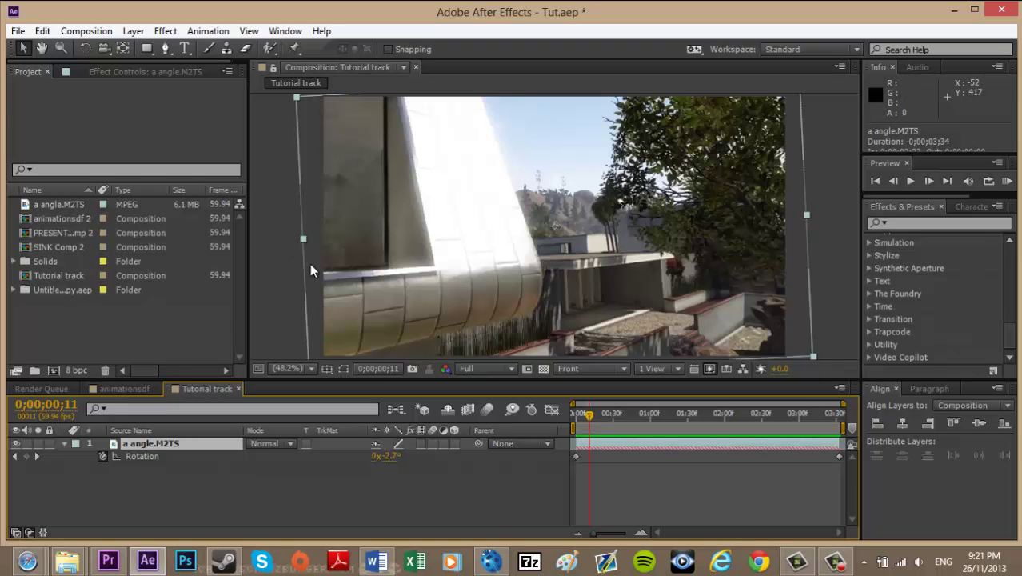
drag(594, 420, 560, 399)
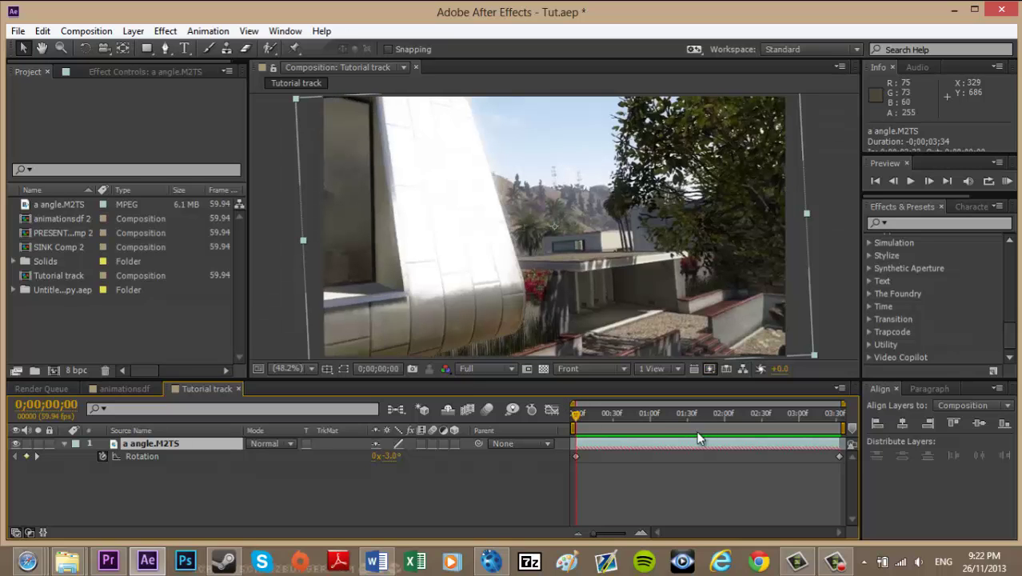
drag(614, 415, 868, 407)
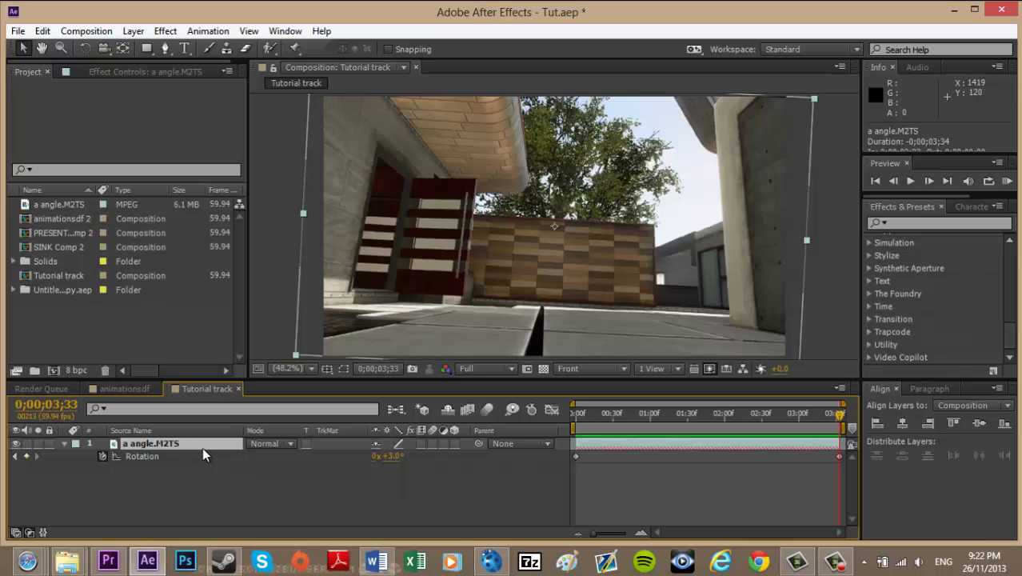
key(s)
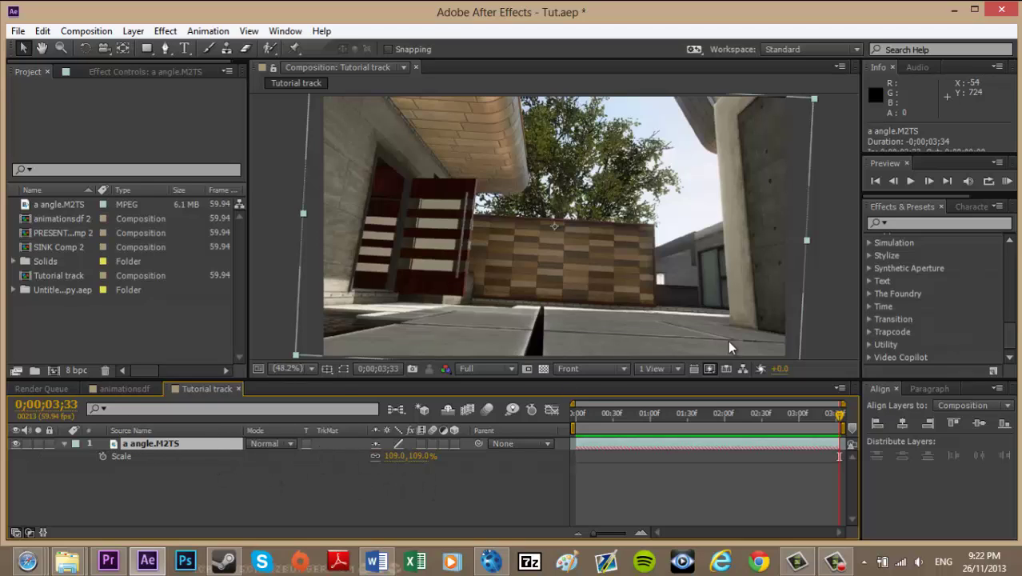
mouse_move(584, 411)
mouse_down()
mouse_move(575, 413)
mouse_move(701, 411)
mouse_move(573, 411)
mouse_up()
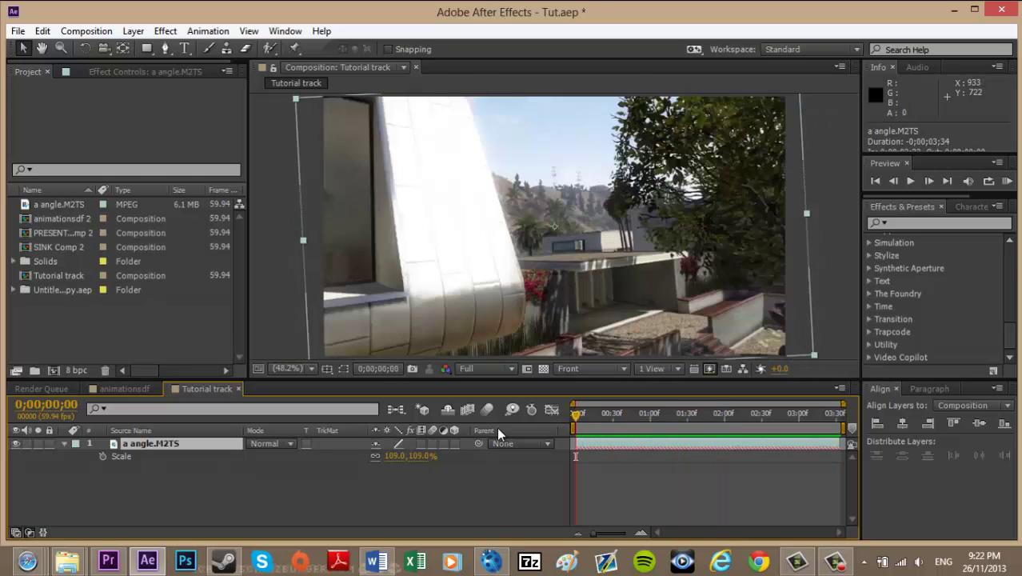
click(447, 502)
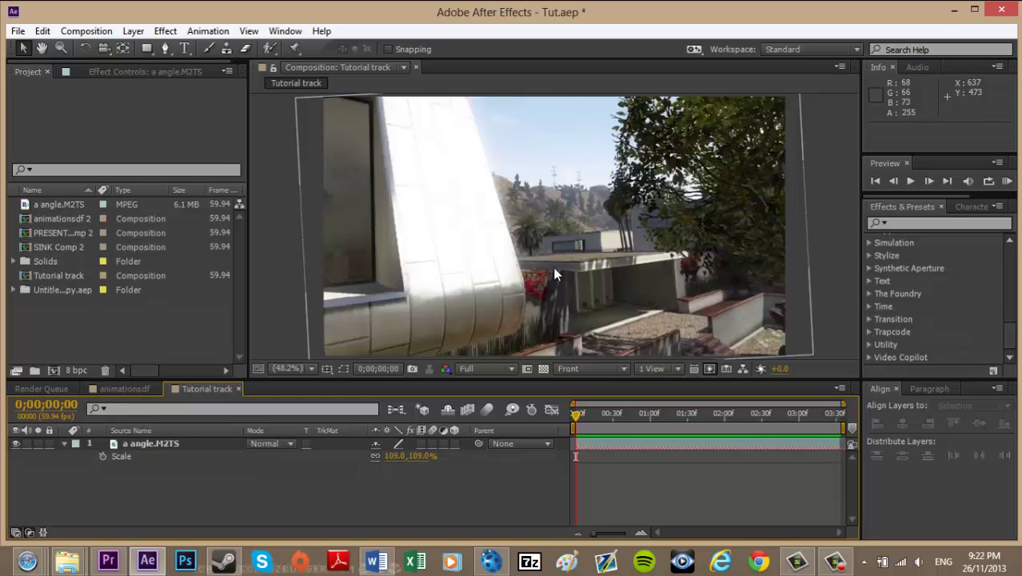
Step: Add the Tutorial track composition to the render queue and set its output format to JPEG Sequence
click(88, 32)
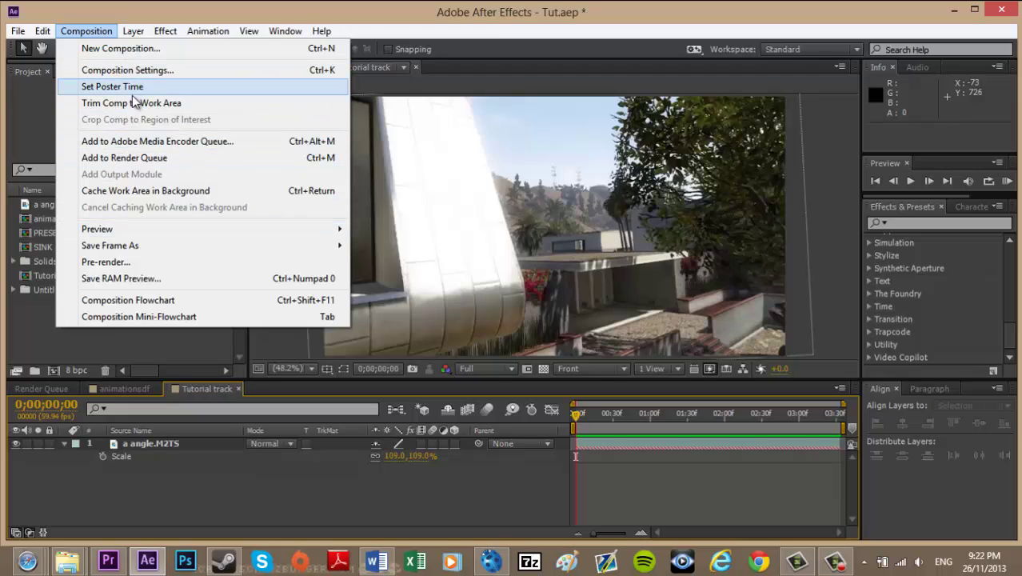
click(125, 158)
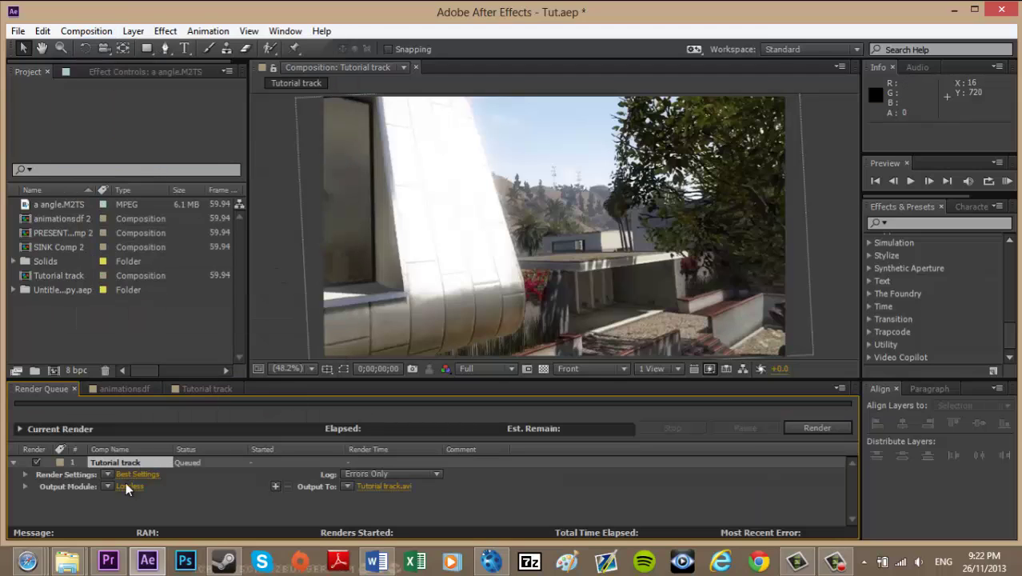
click(130, 485)
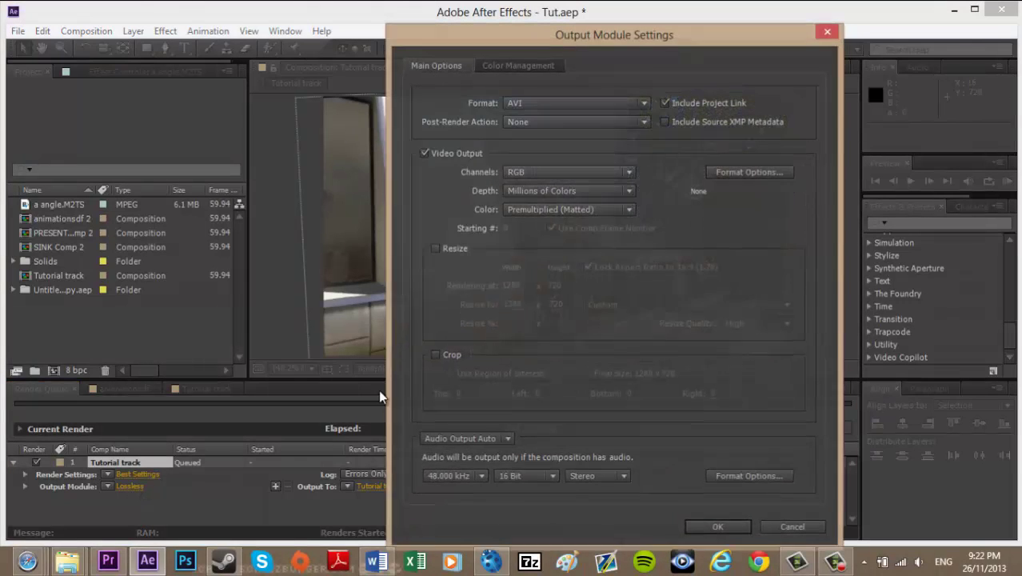
click(582, 102)
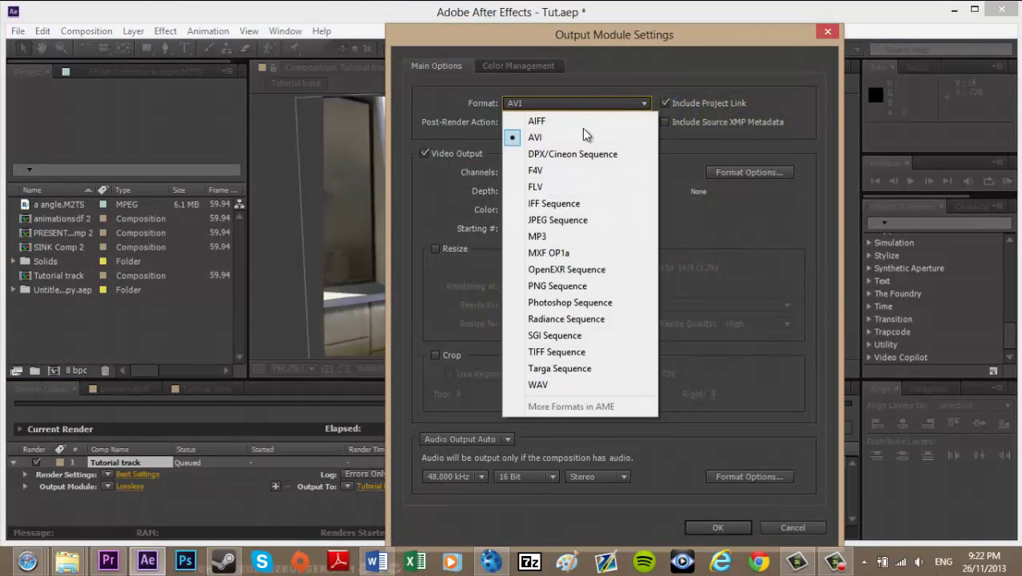
click(585, 218)
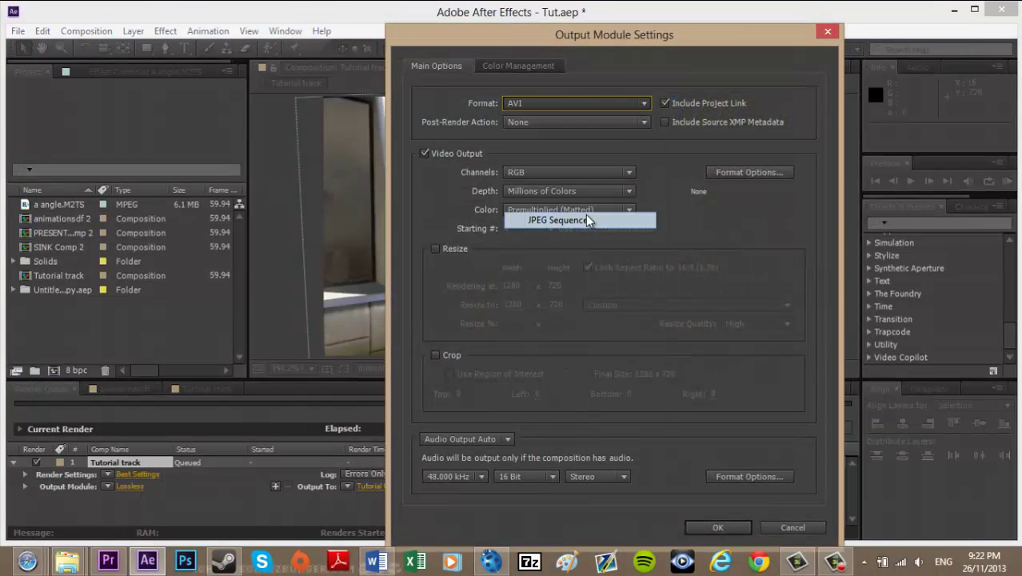
click(716, 526)
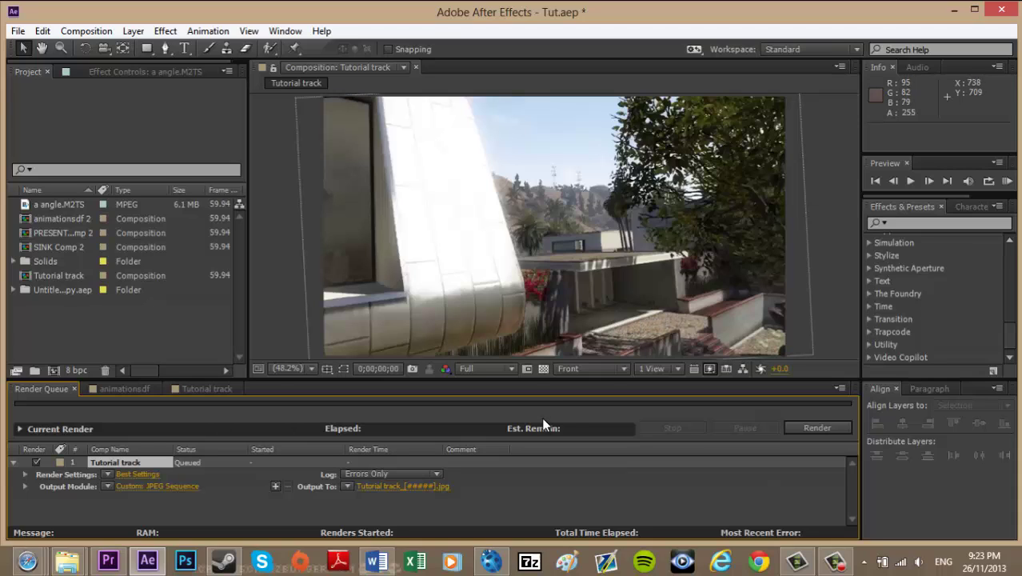
Step: Open the output destination for the render and pick the name of the last existing frame, Tutorial_00213, as the file name
click(394, 486)
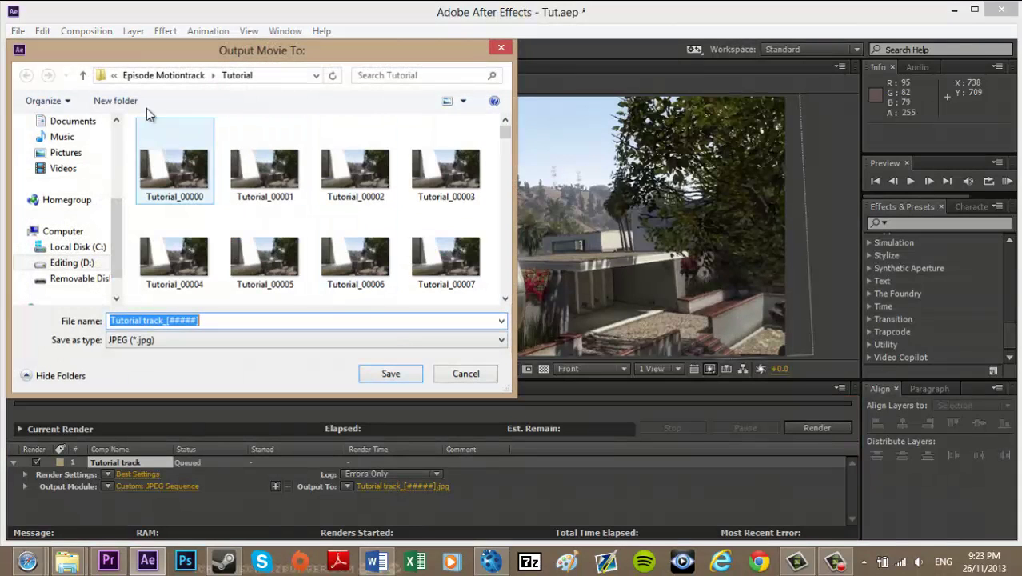
click(186, 136)
scroll(336, 204, down, 20)
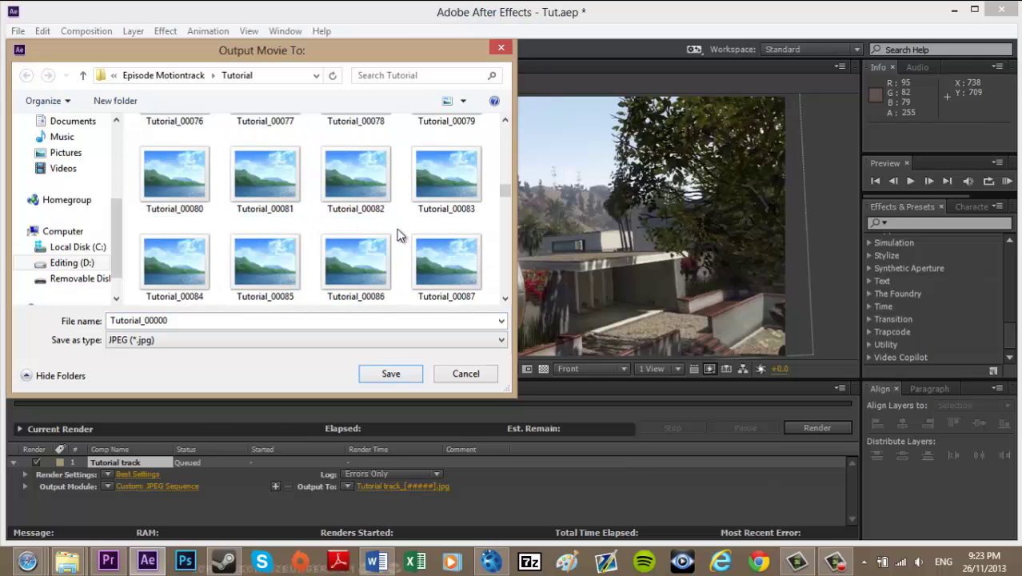
drag(506, 238, 476, 283)
click(297, 285)
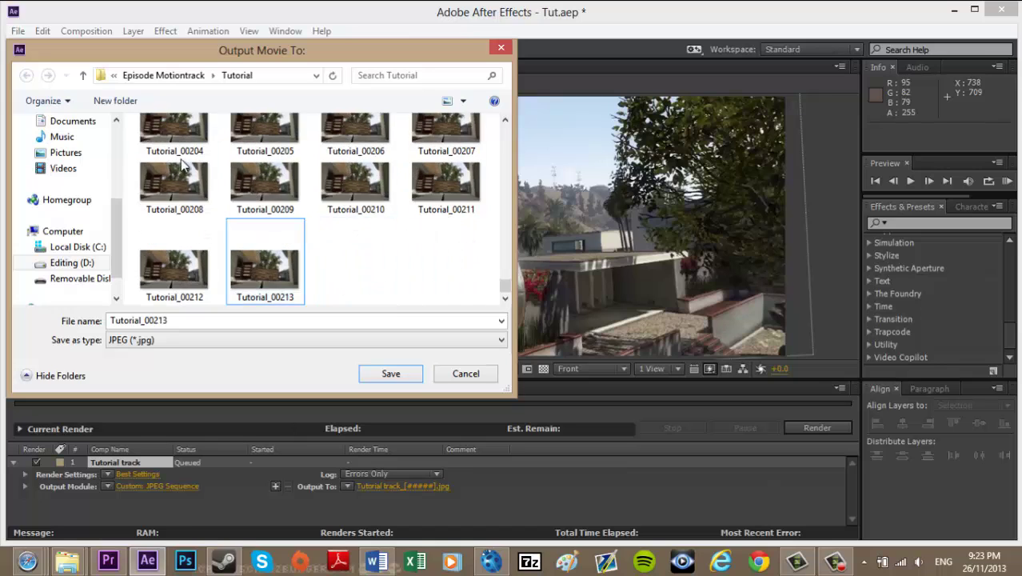
scroll(317, 232, up, 5)
Step: Create a folder named Tutorial 2 inside Episode Motiontrack, save the JPEG output there and start the render
click(164, 75)
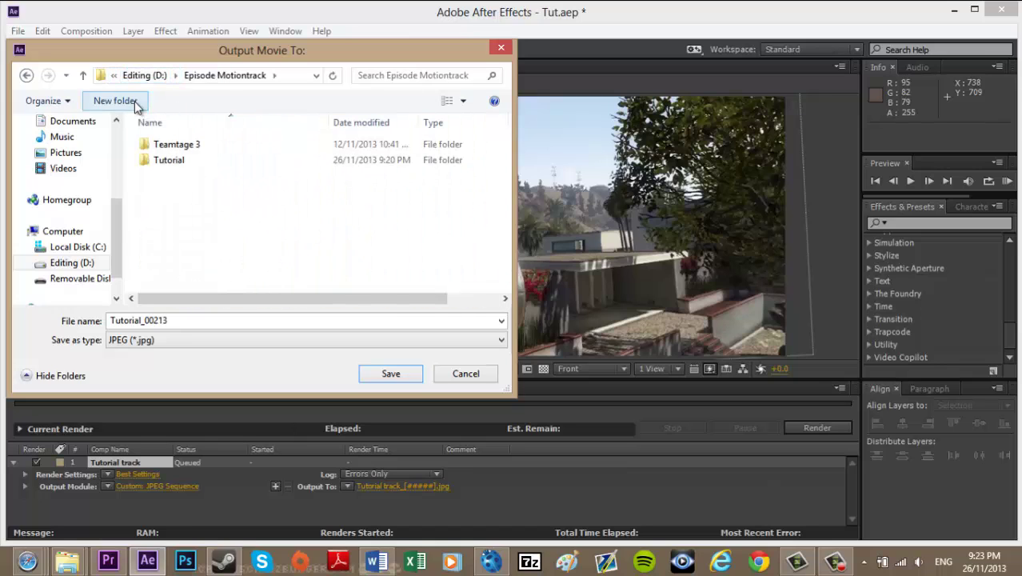
click(128, 101)
text(Tutorial 2)
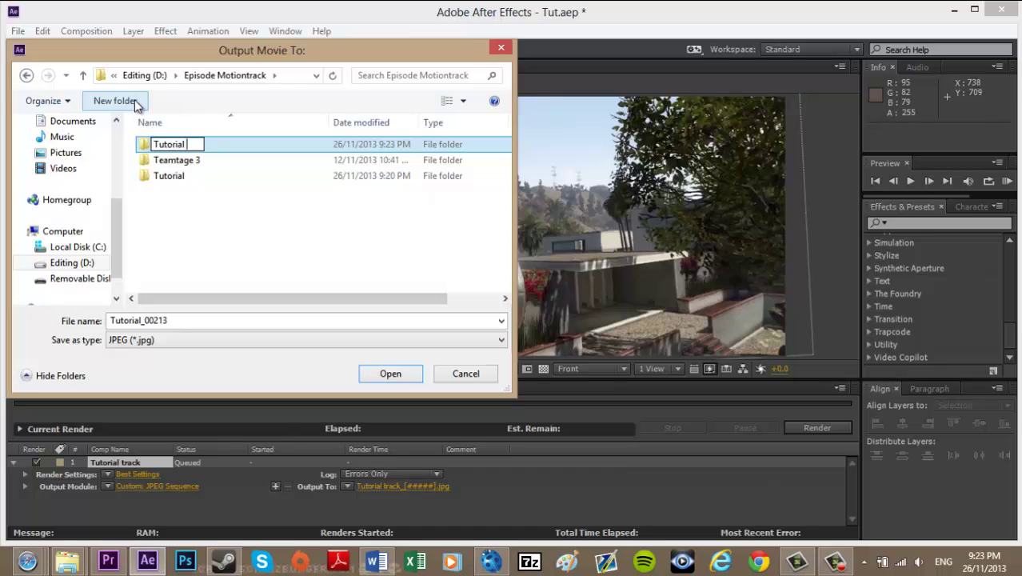
key(Return)
key(Return)
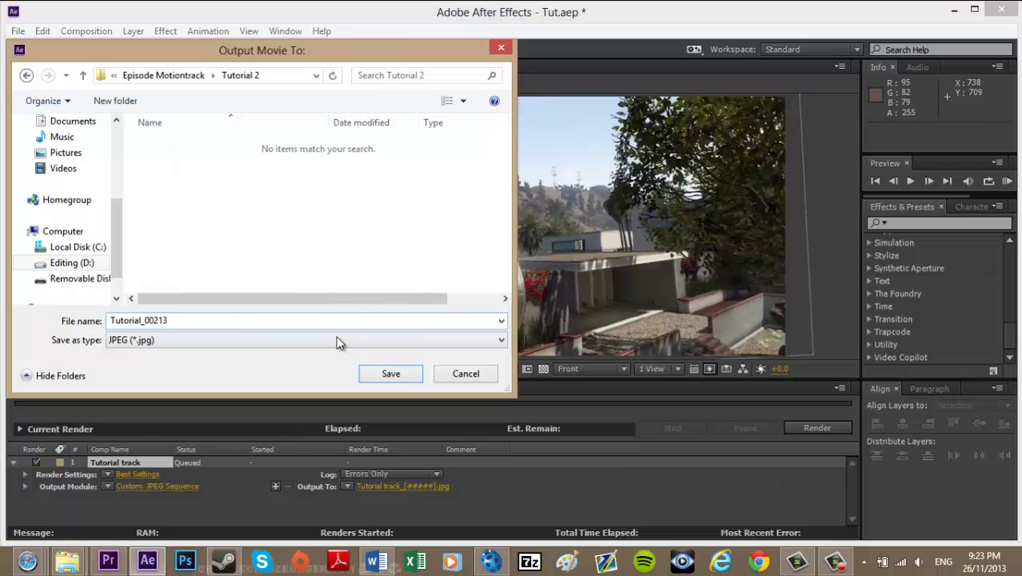
click(376, 379)
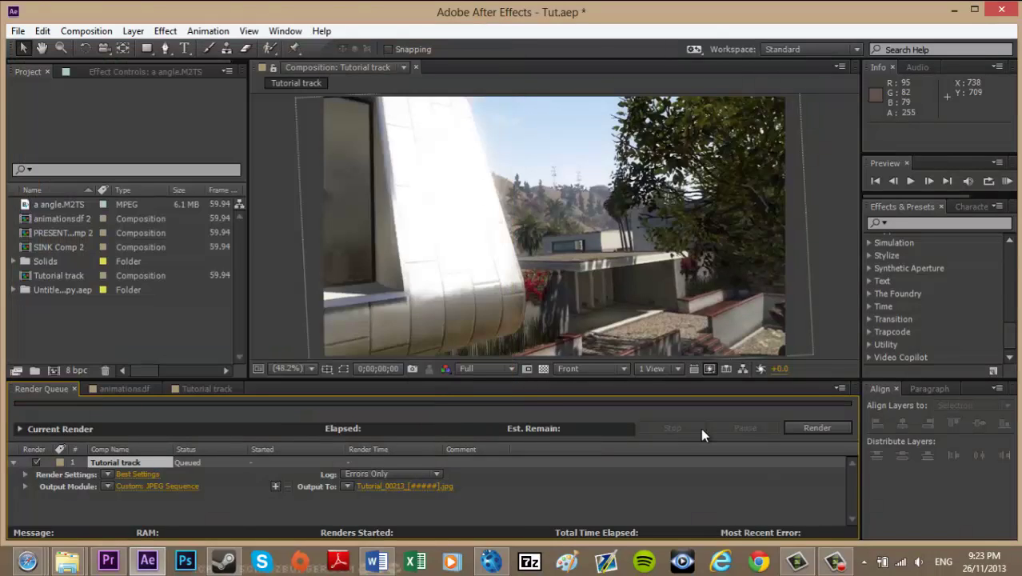
click(816, 427)
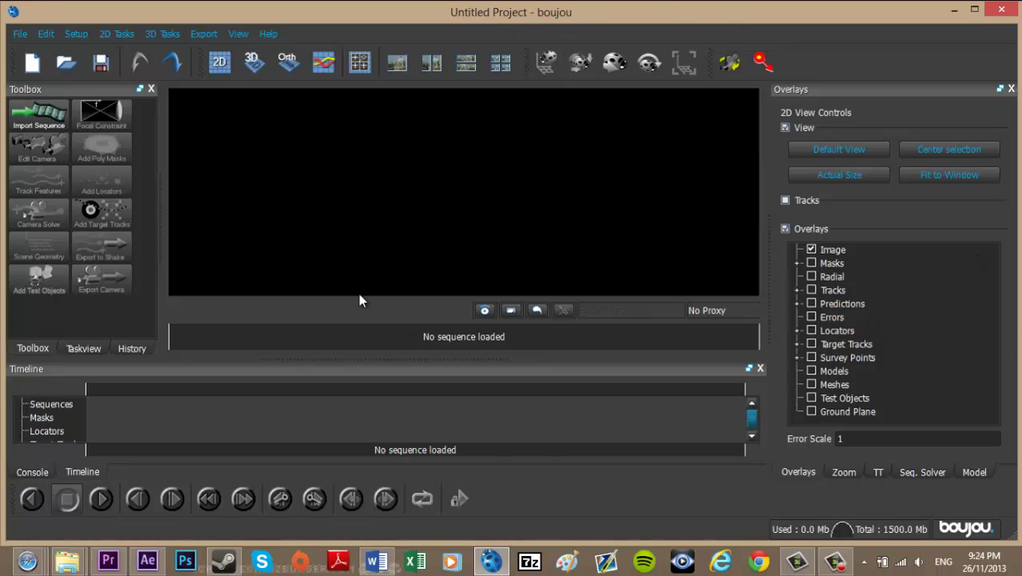
Step: In boujou, import the image sequence from the Tutorial 2 folder, starting with Tutorial_00213_00000.jpg
click(64, 118)
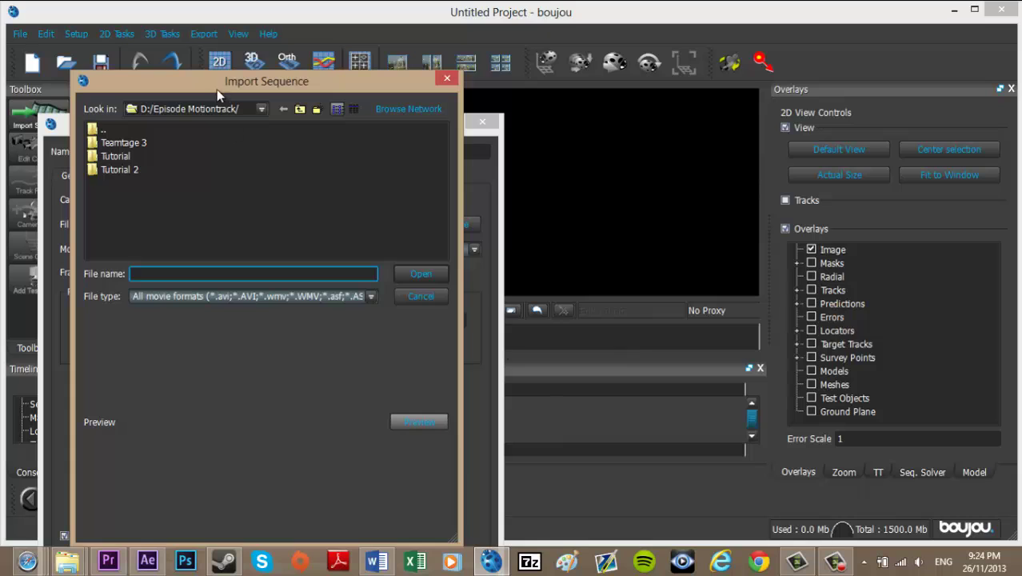
drag(217, 88, 399, 73)
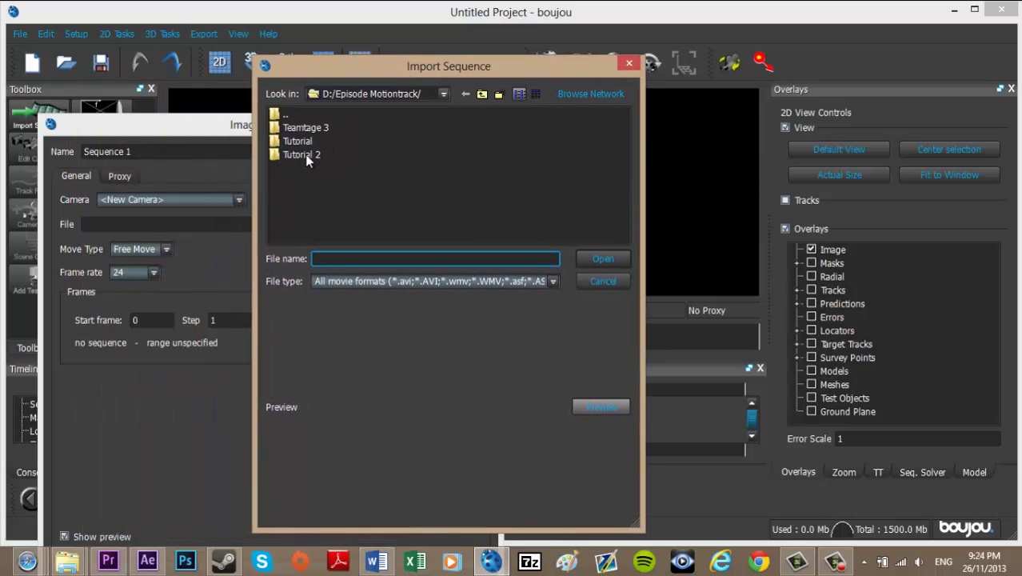
double_click(304, 154)
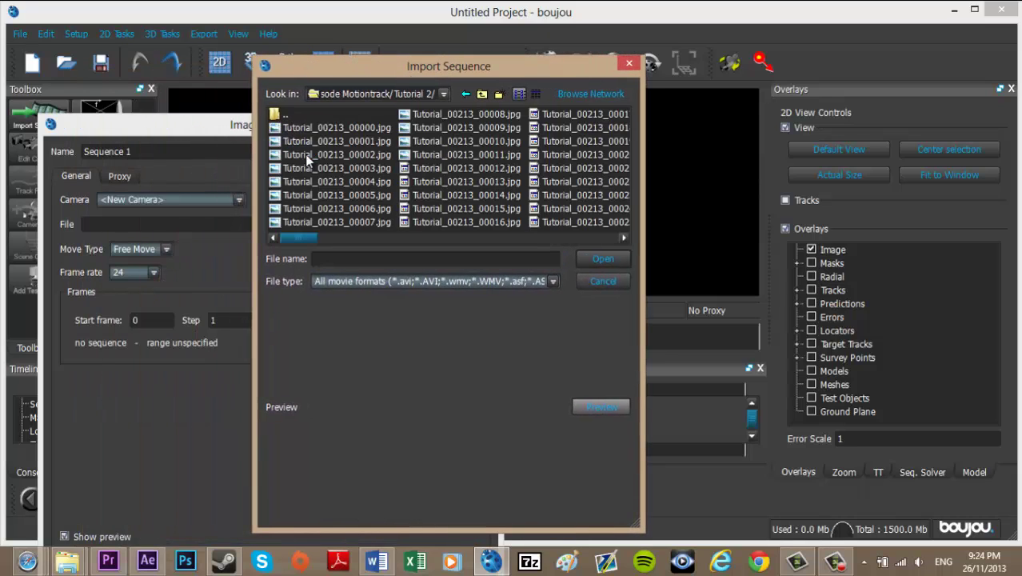
click(346, 127)
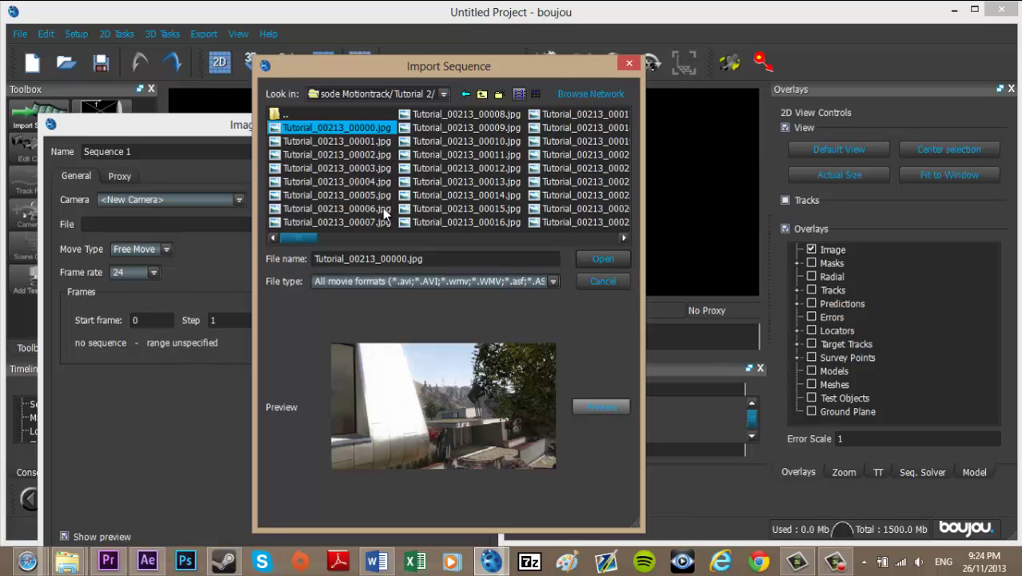
double_click(367, 128)
Step: Set the image sequence's frame rate to 59.94, apply the import settings and close the dialog
drag(298, 127, 424, 34)
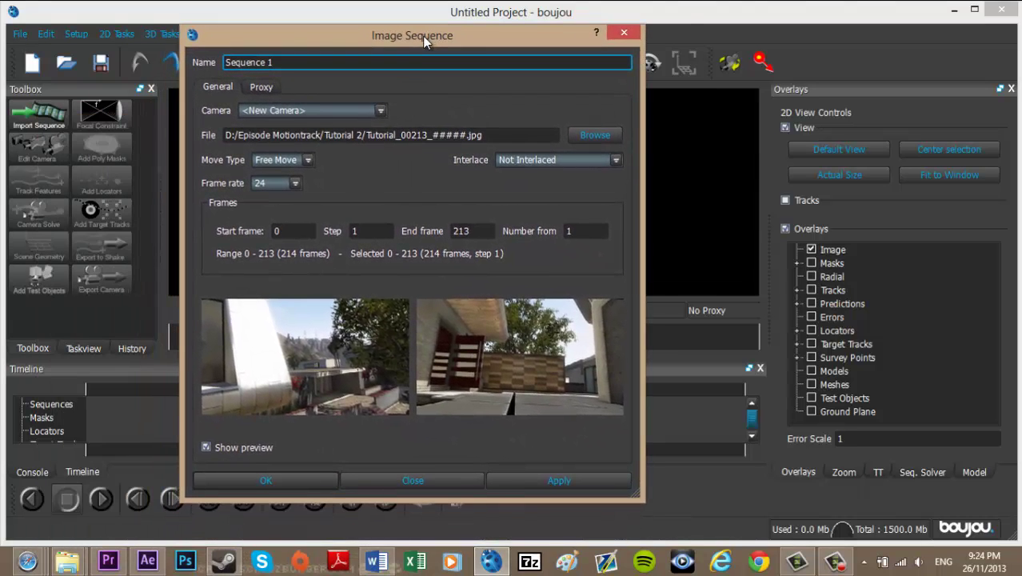
click(297, 185)
click(289, 279)
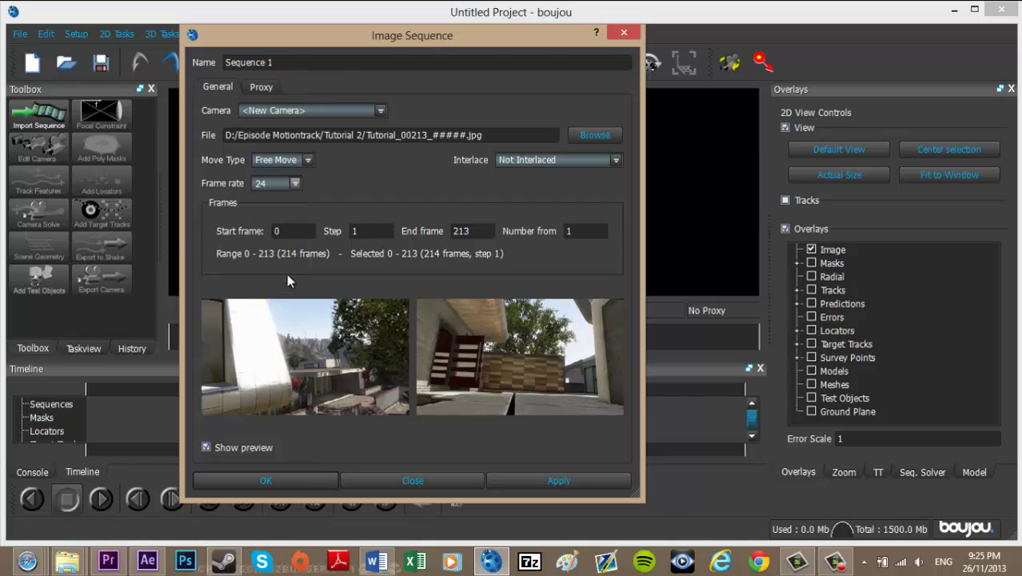
click(559, 480)
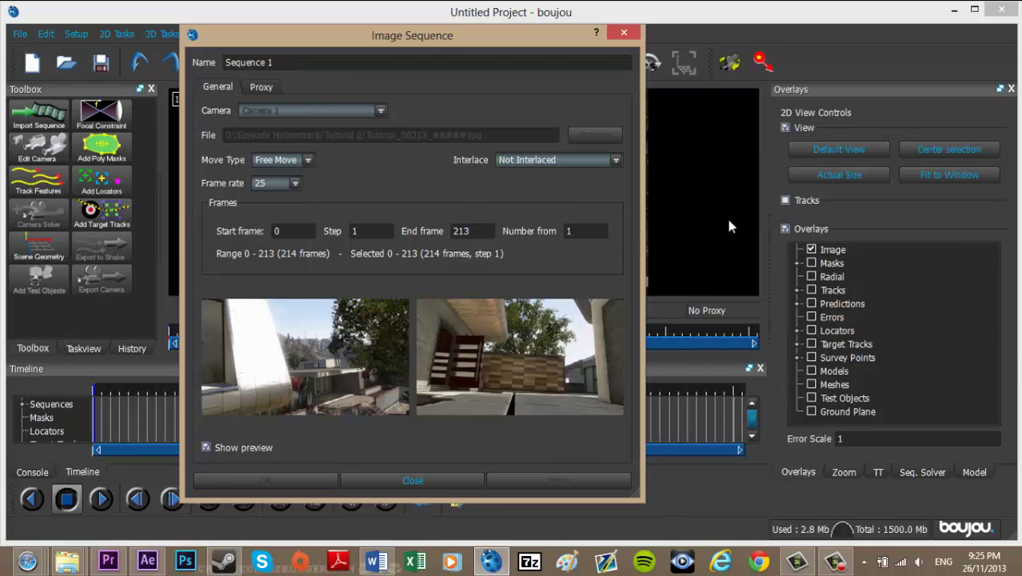
click(277, 185)
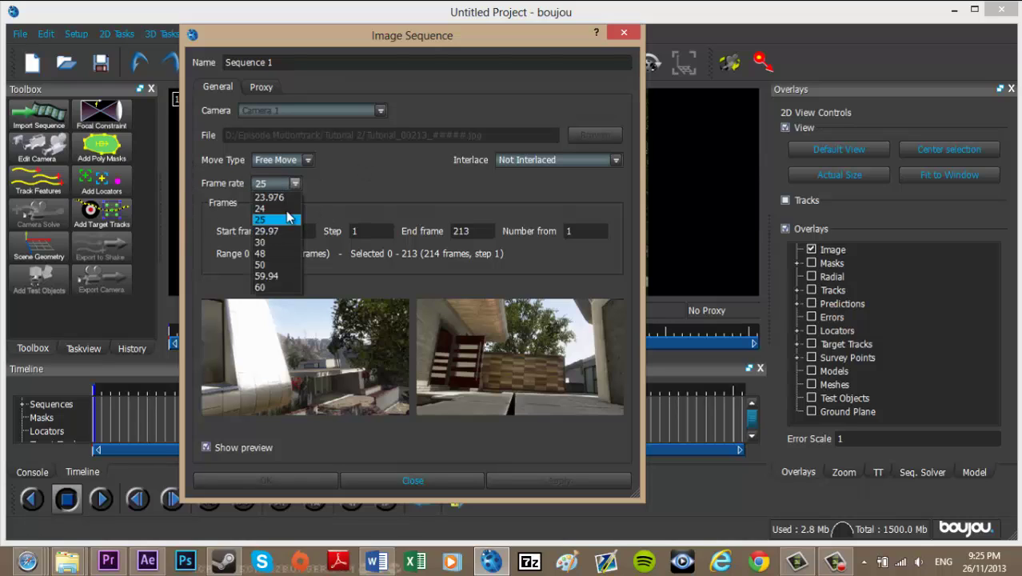
click(272, 275)
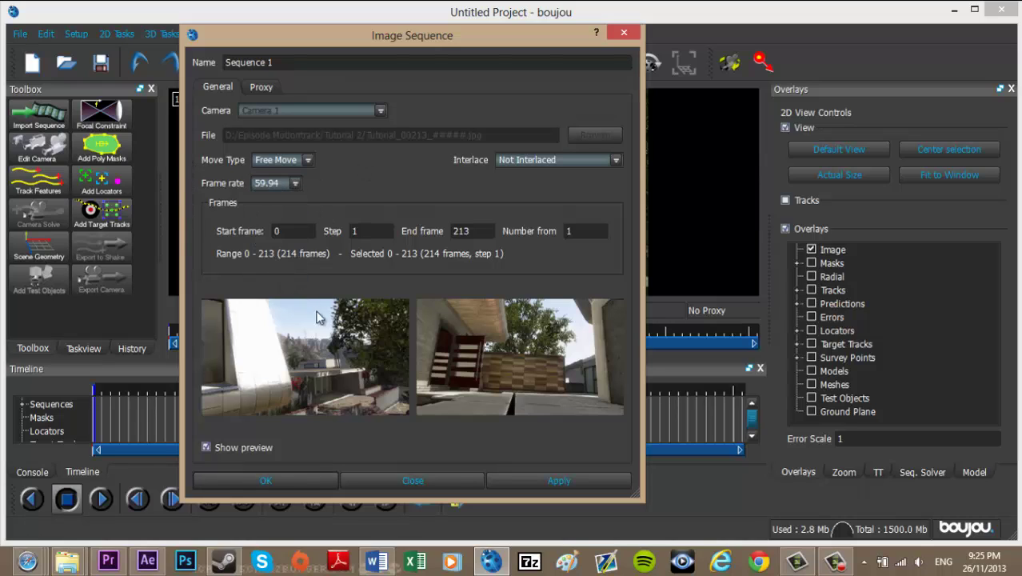
click(570, 478)
click(413, 480)
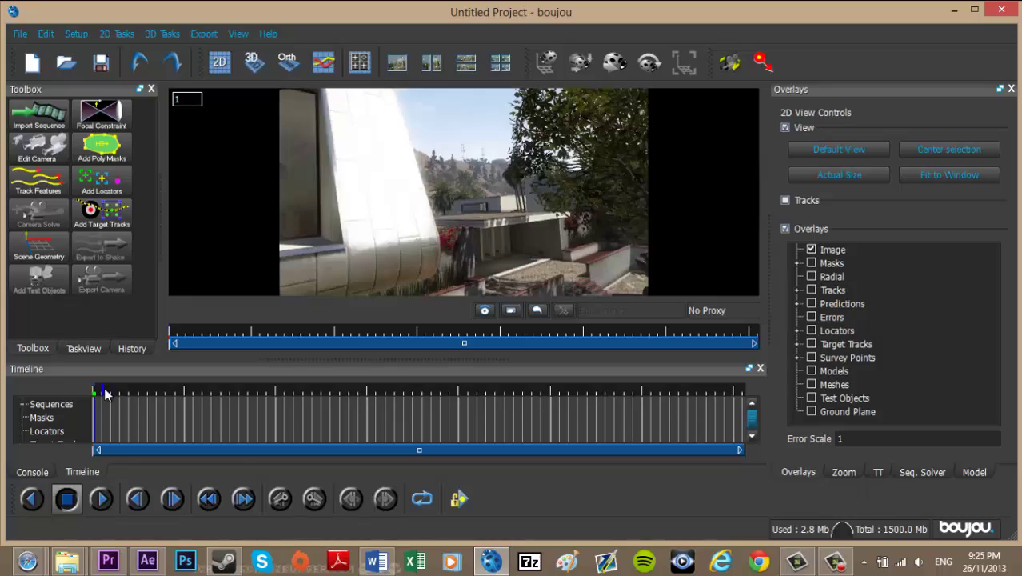
Step: Run feature tracking on all frames of Sequence 1
drag(106, 394, 192, 392)
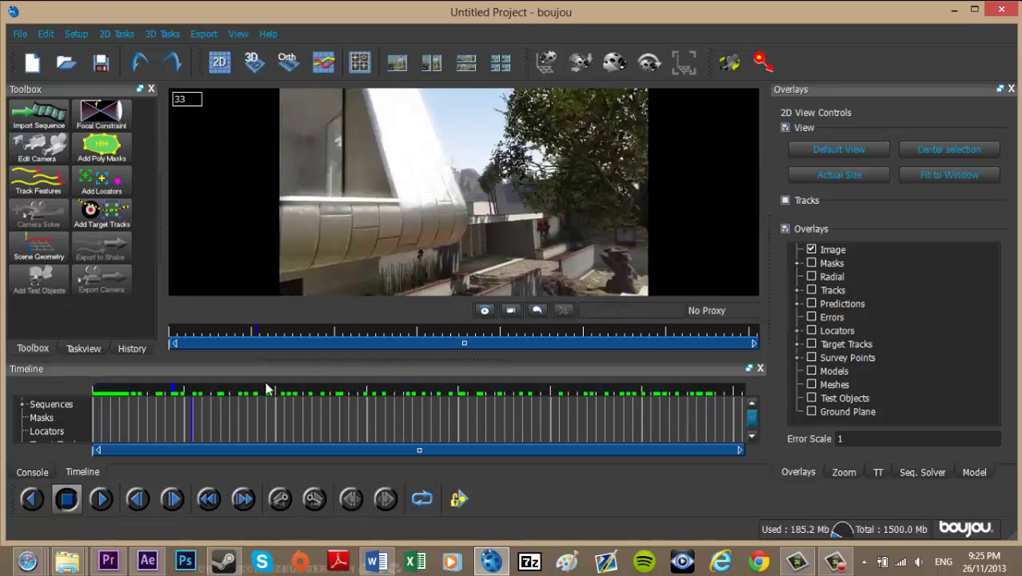
drag(266, 385, 16, 377)
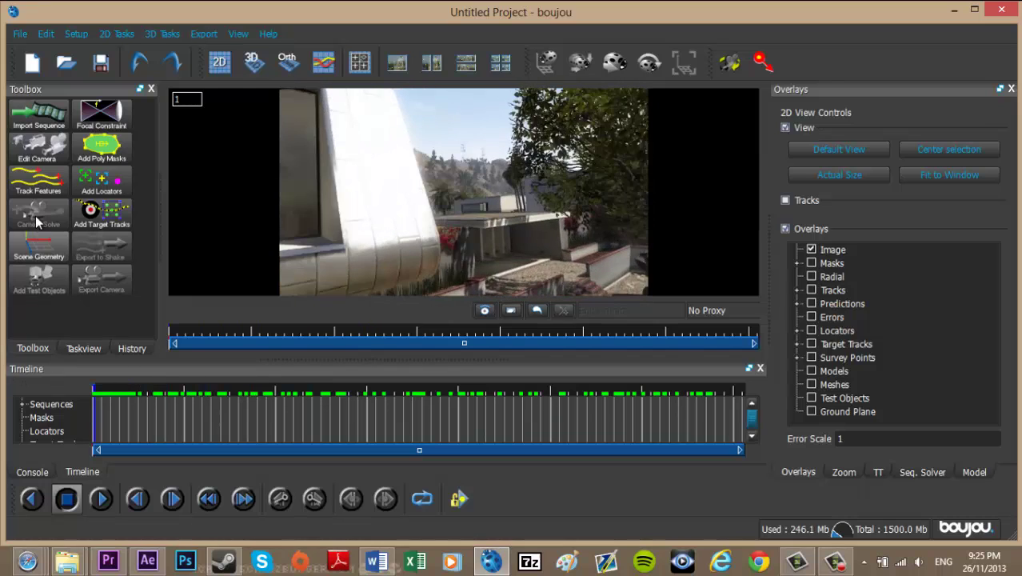
click(39, 183)
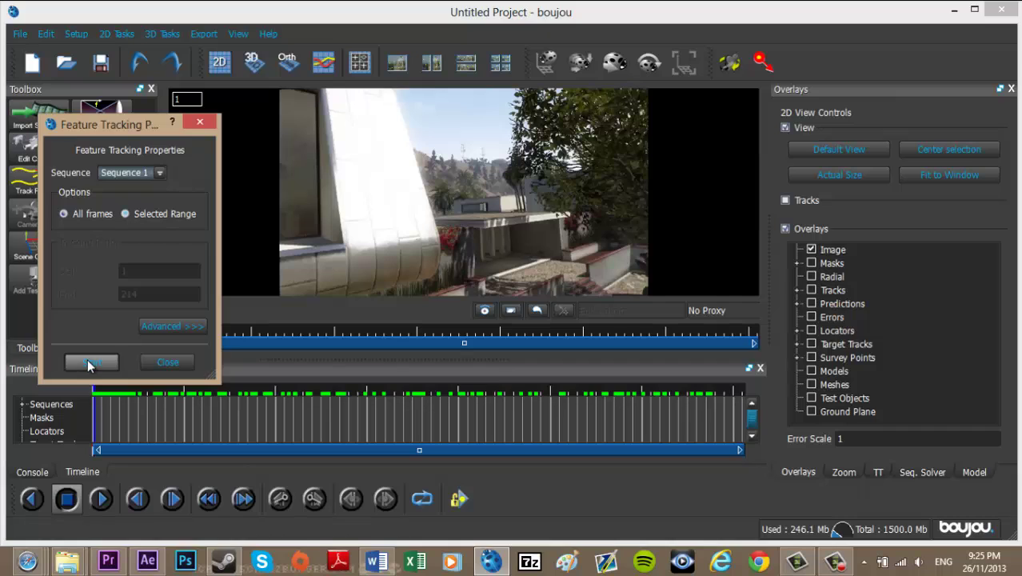
click(90, 362)
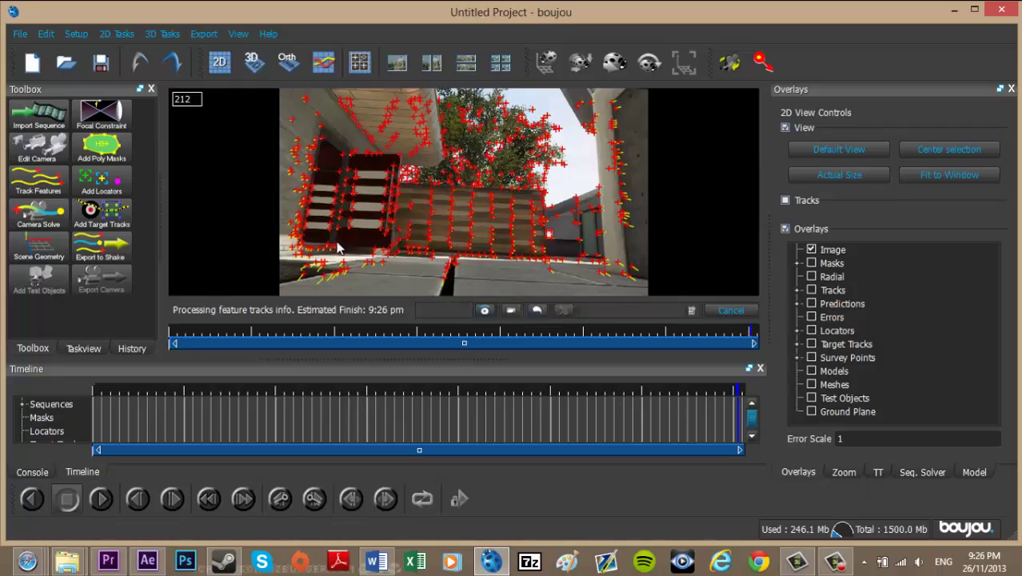
Step: Run the camera solve on the feature tracks and check the solved points in the 2D and 3D views
drag(187, 390, 417, 390)
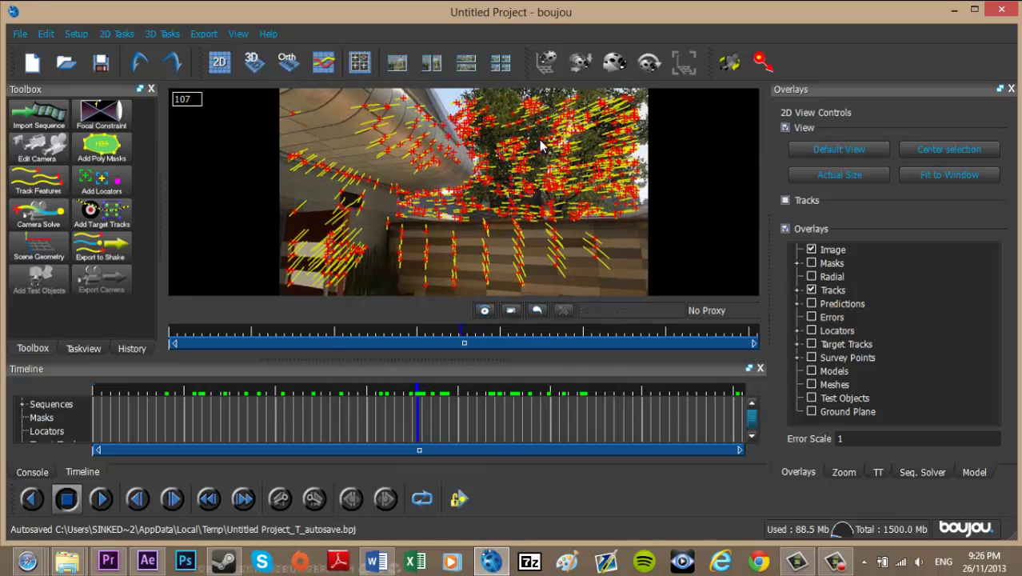
drag(321, 392, 530, 379)
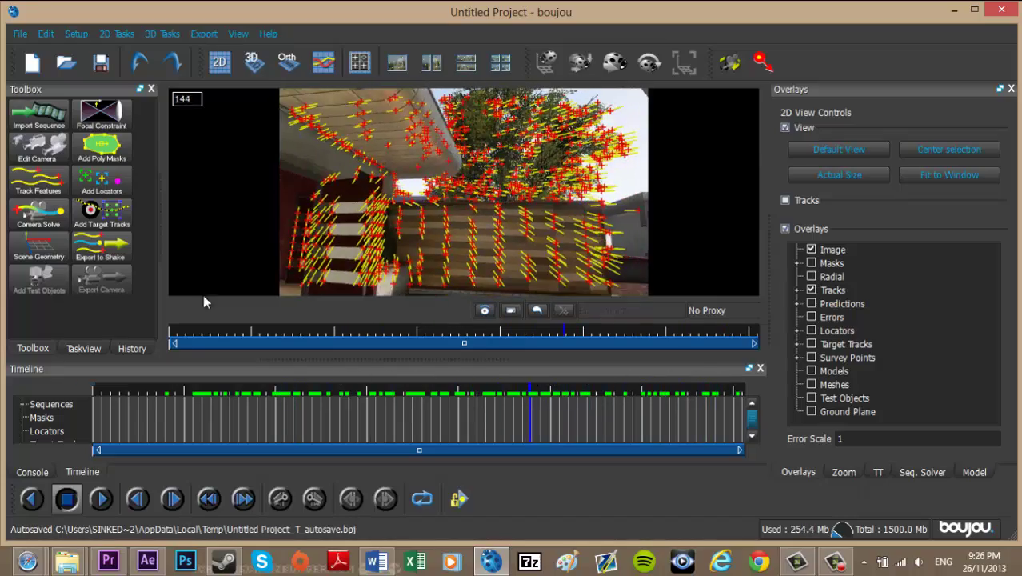
click(39, 215)
click(140, 469)
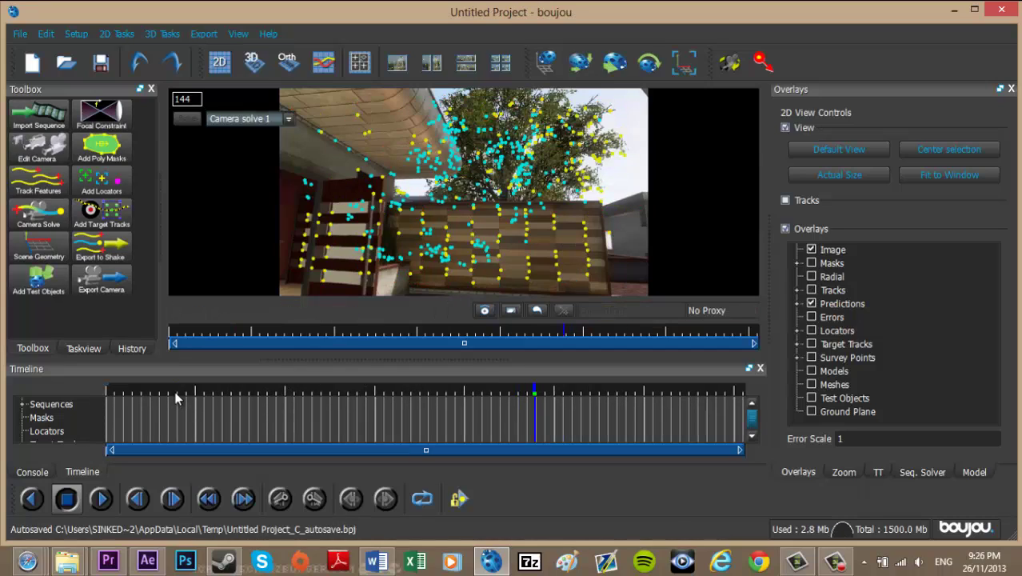
drag(177, 399, 467, 389)
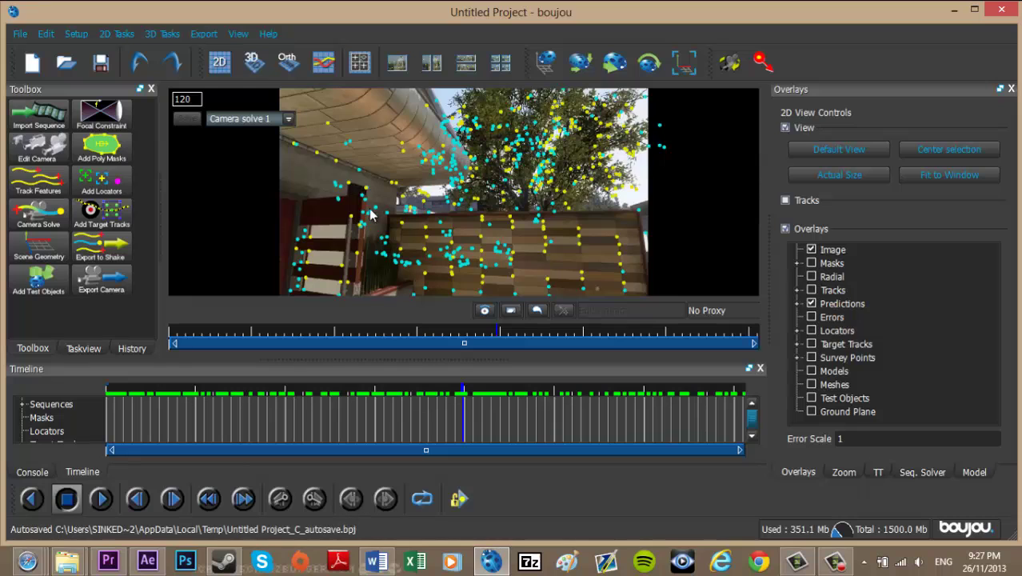
click(253, 64)
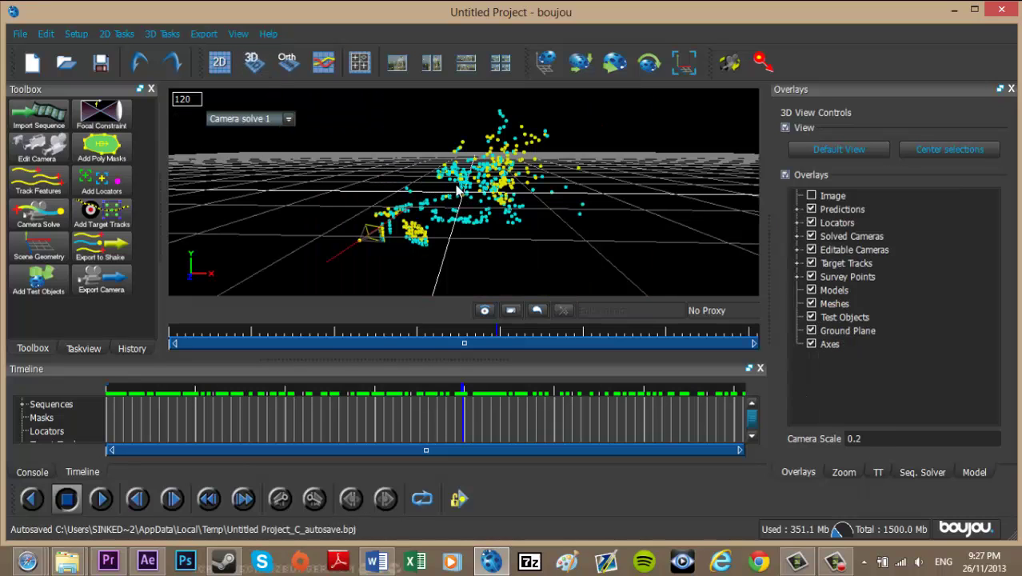
drag(448, 189, 300, 93)
click(219, 62)
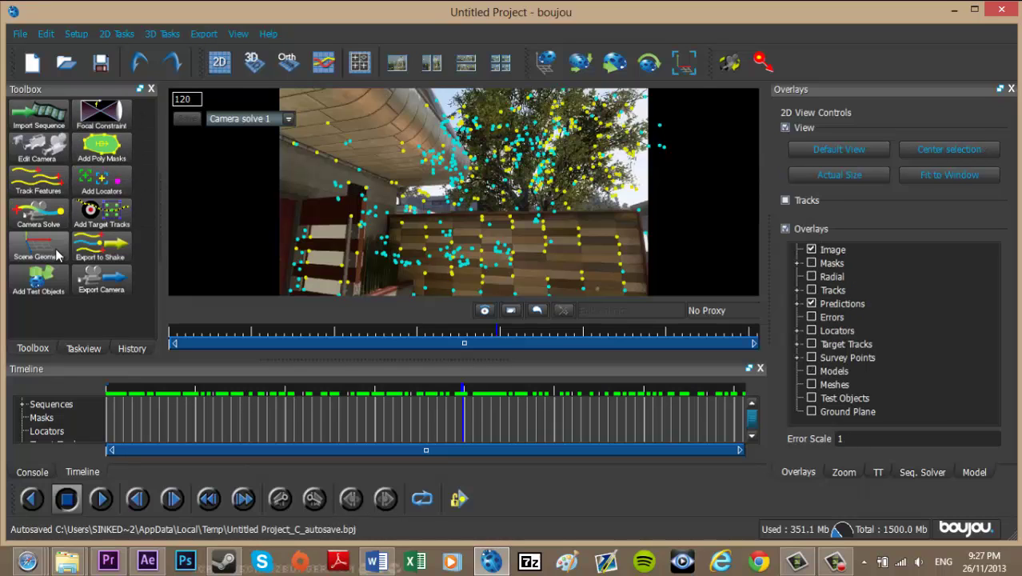
Step: At frame 176, add an x-axis coordinate frame hint in Scene Geometry and connect it to tracks 5917 and 6082 on the wooden wall
click(84, 251)
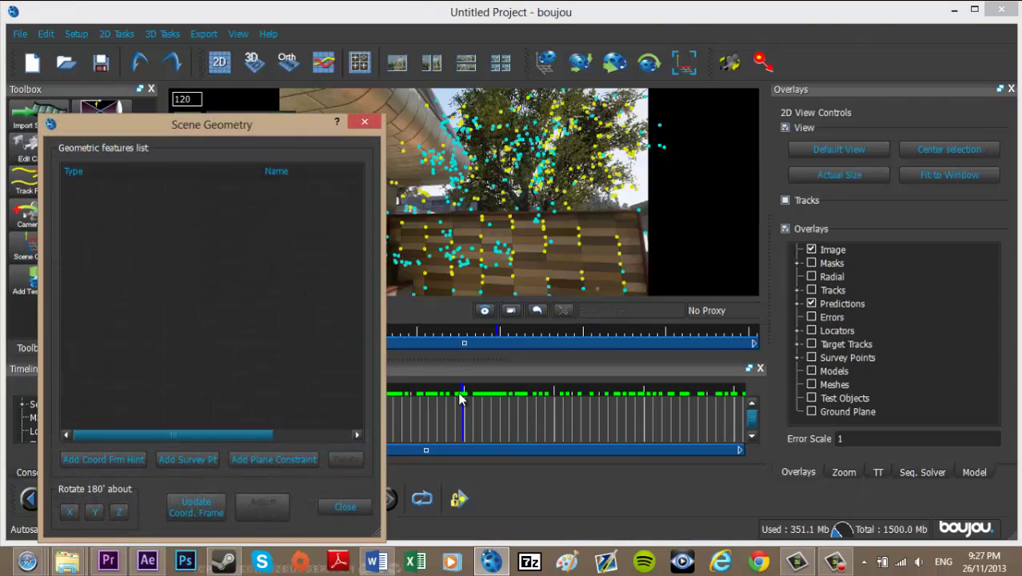
drag(460, 398, 447, 402)
mouse_move(543, 391)
mouse_down()
mouse_move(641, 391)
mouse_move(622, 394)
mouse_up()
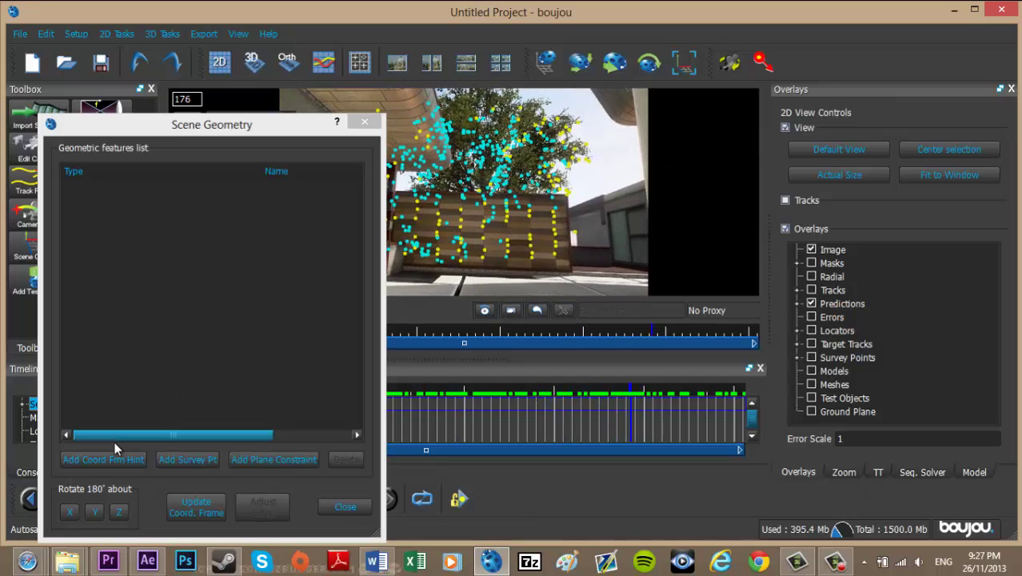
click(115, 457)
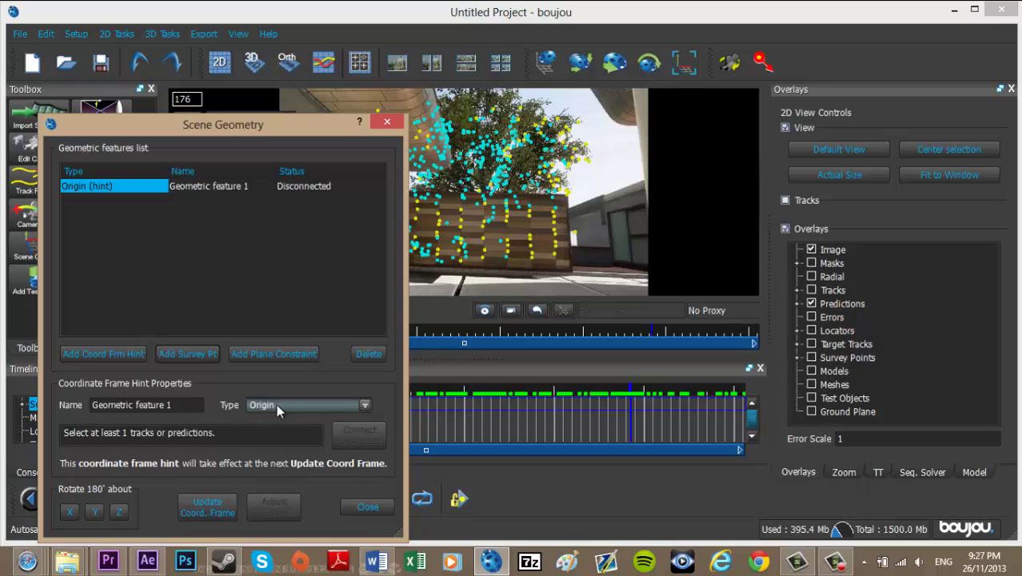
click(276, 404)
click(282, 426)
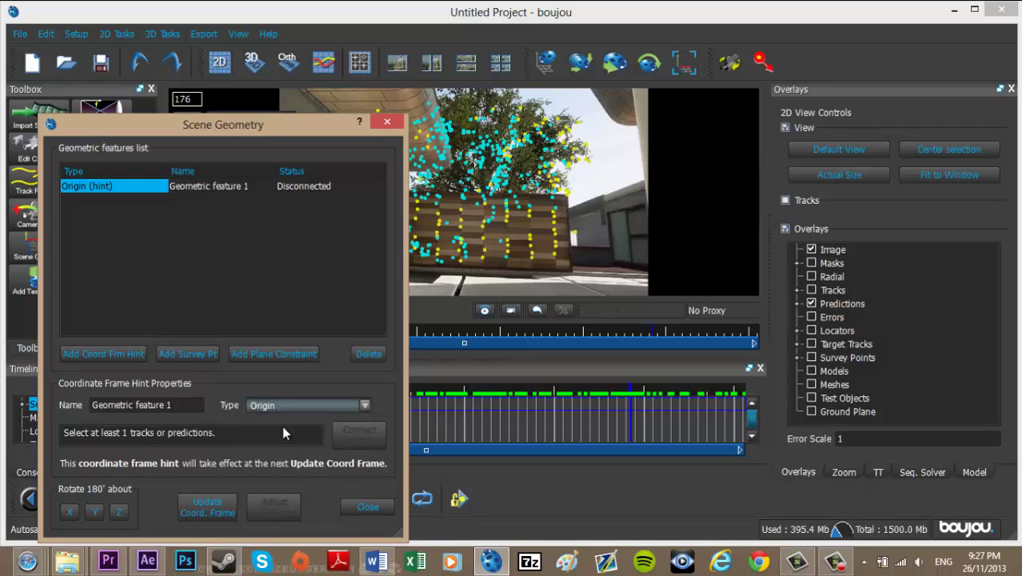
click(489, 255)
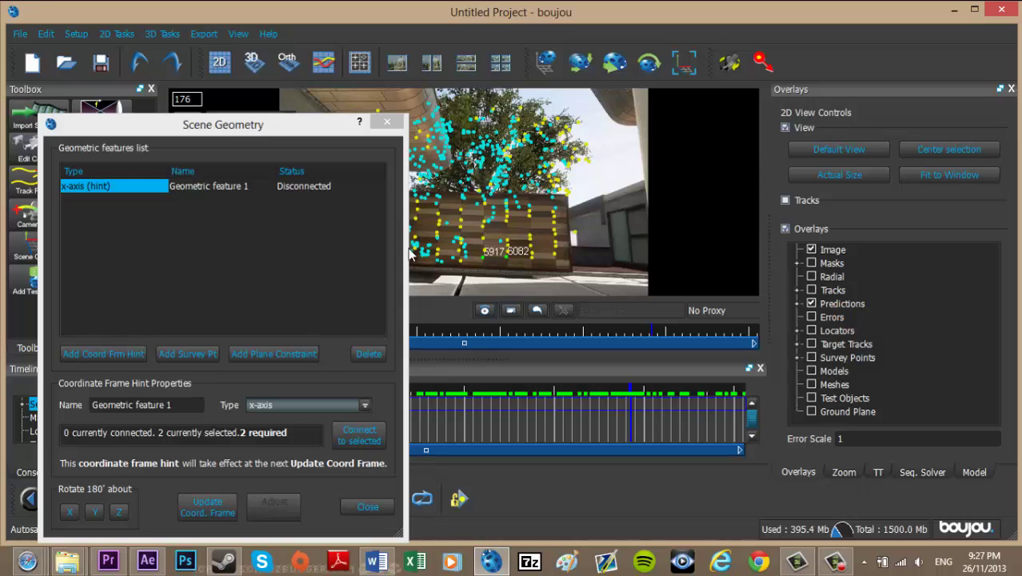
click(360, 435)
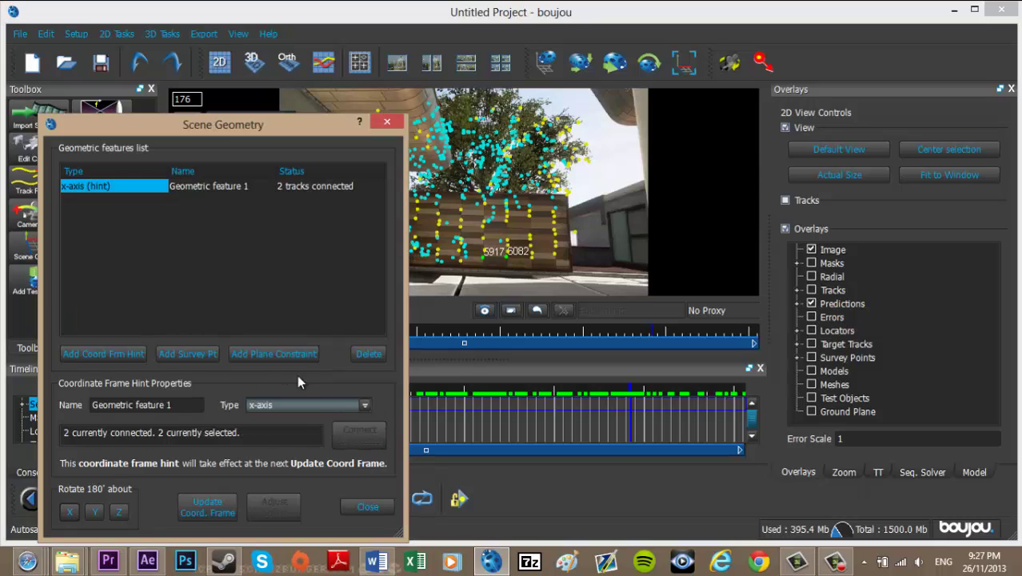
Step: Add a y-axis coordinate frame hint and connect it to tracks 4294 and 4605, one above the other on the wooden wall
click(121, 352)
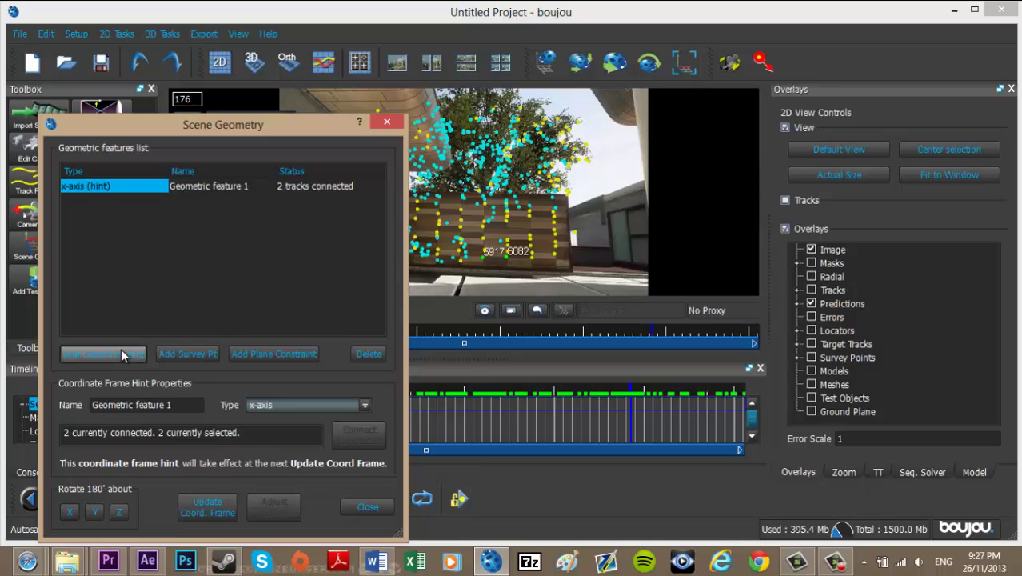
click(282, 406)
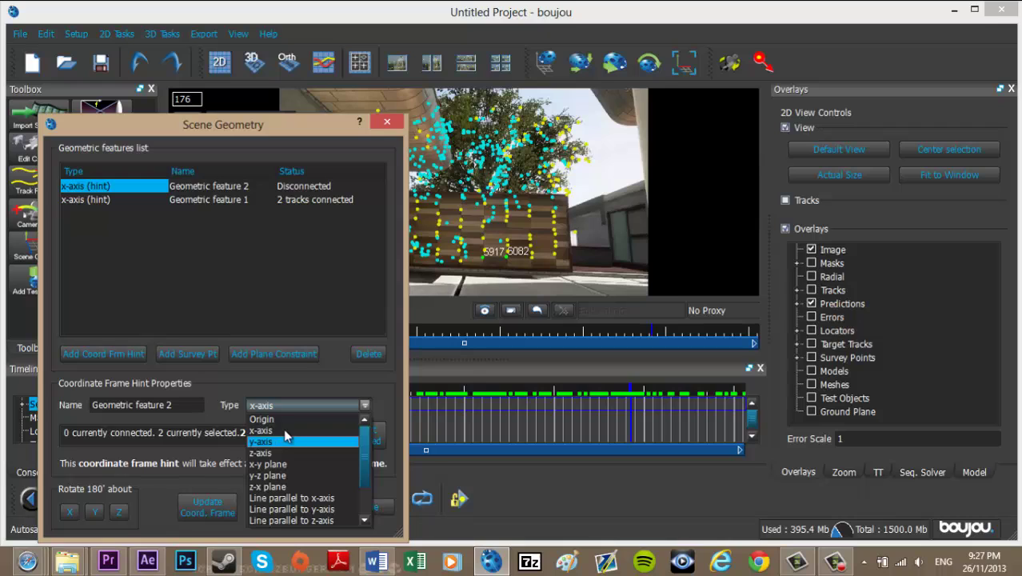
click(280, 440)
click(461, 208)
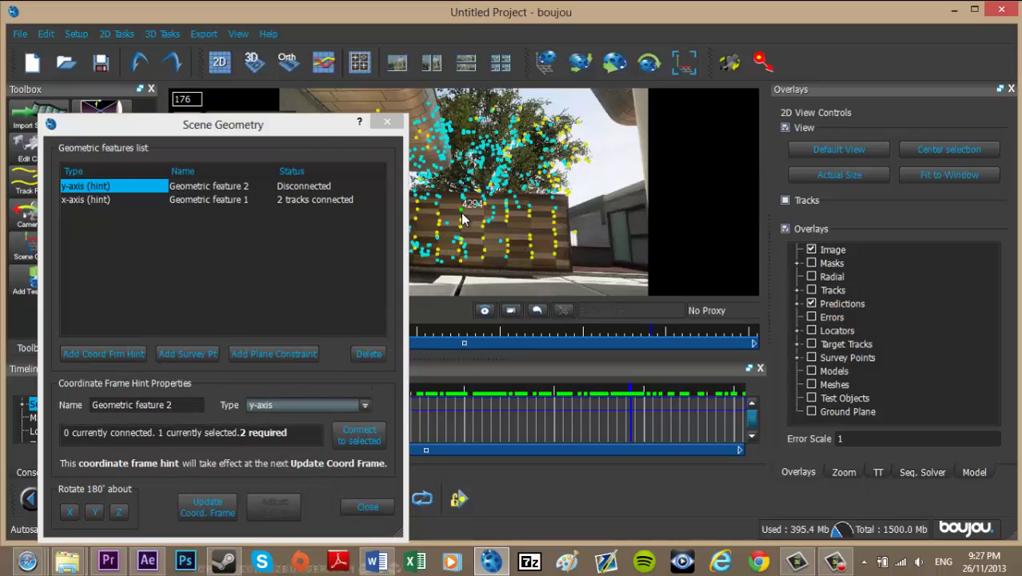
ctrl+click(462, 229)
click(345, 436)
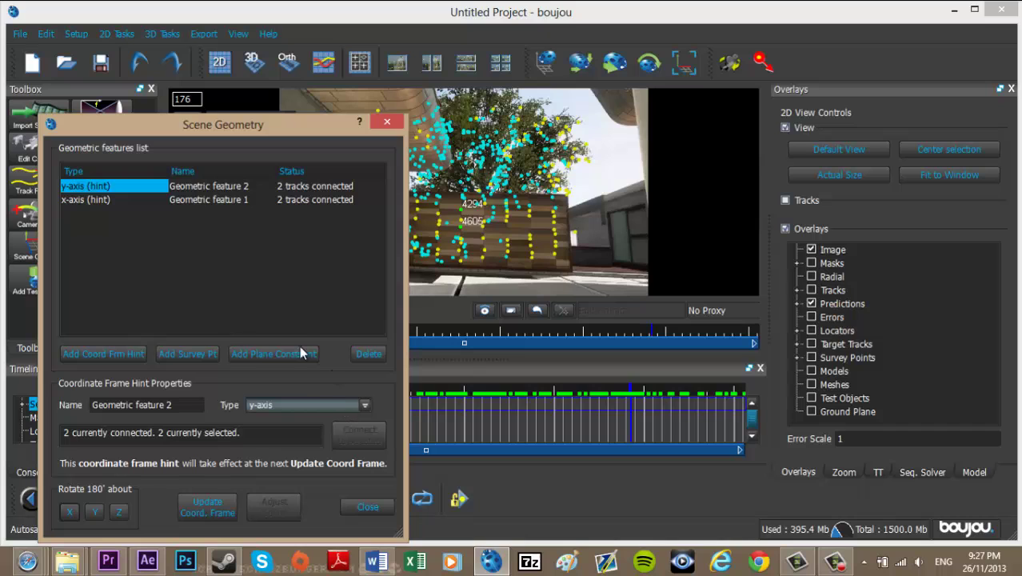
Step: Add an Origin coordinate frame hint connected to track 5416 beside the wooden wall, update the coordinate frame and close Scene Geometry
drag(204, 131, 788, 91)
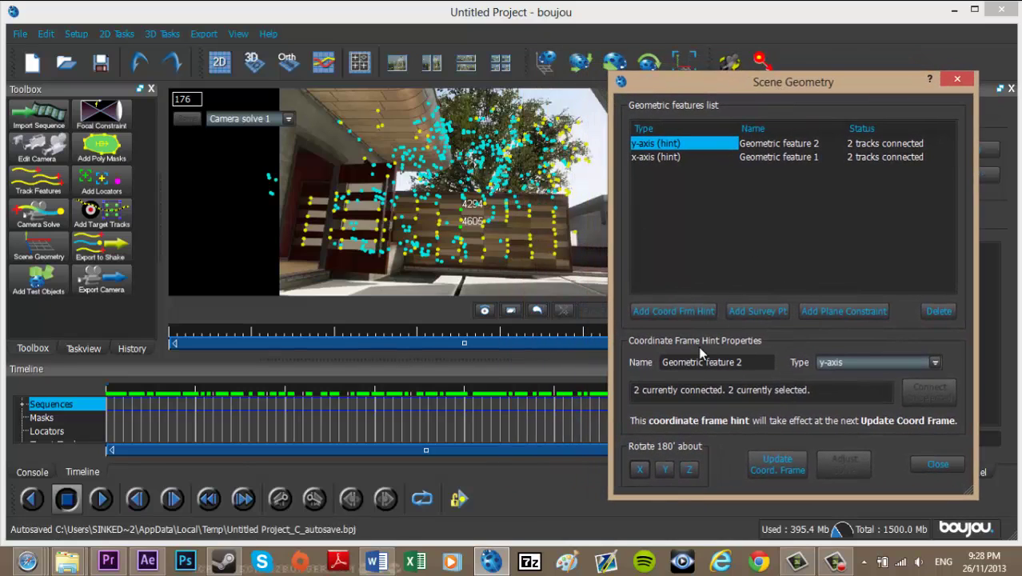
click(712, 311)
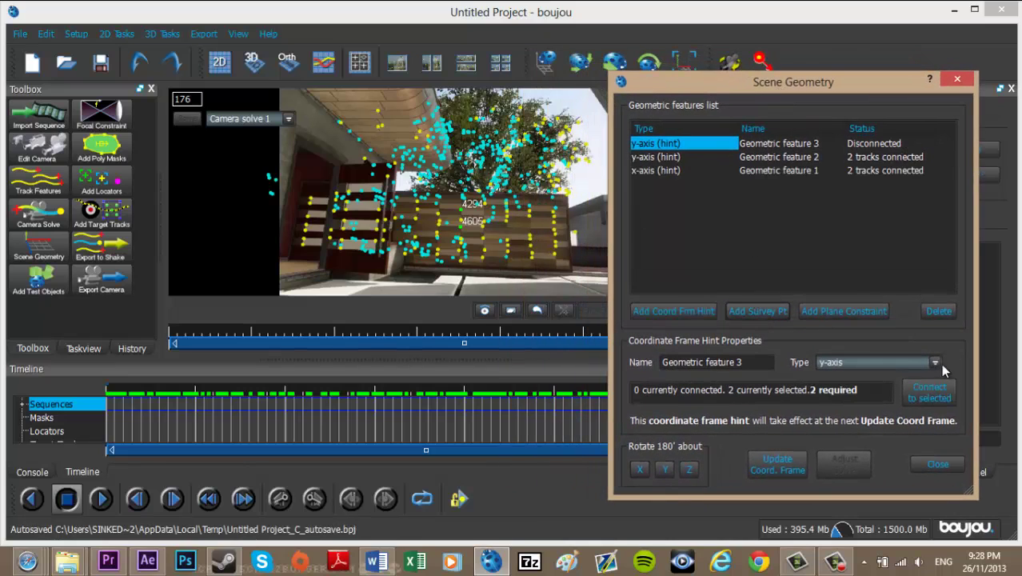
click(936, 362)
click(841, 387)
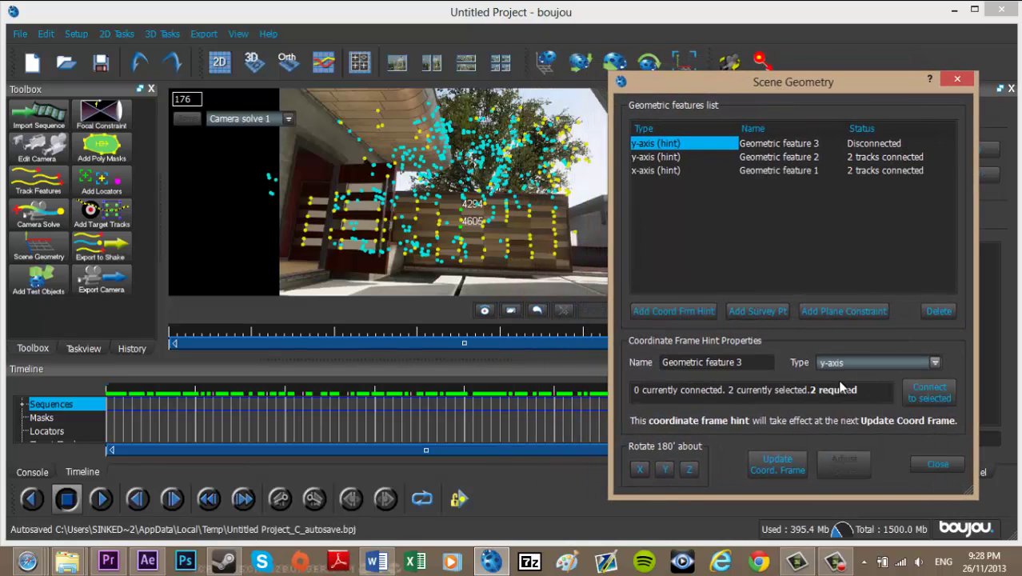
click(463, 229)
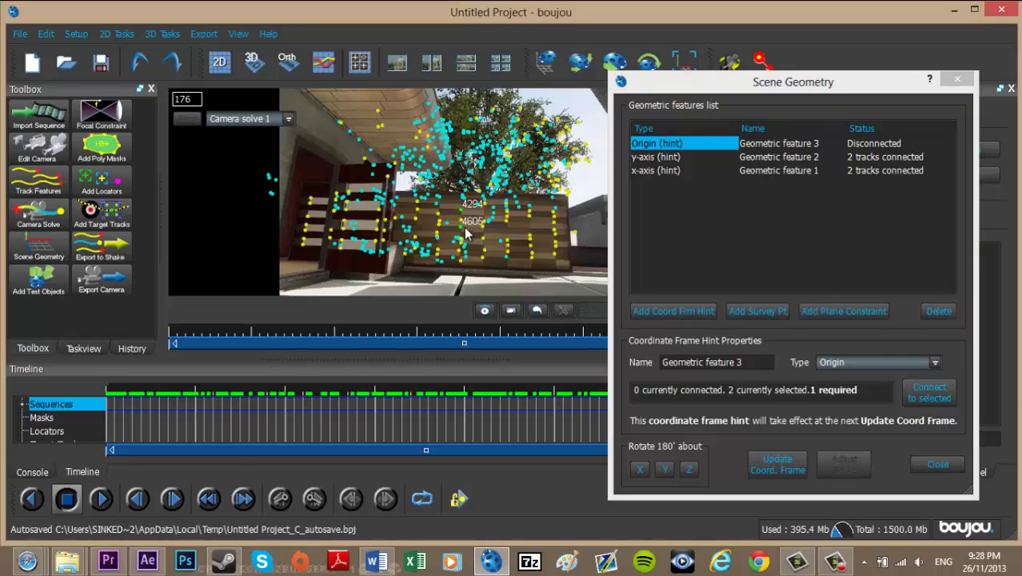
click(392, 212)
click(927, 392)
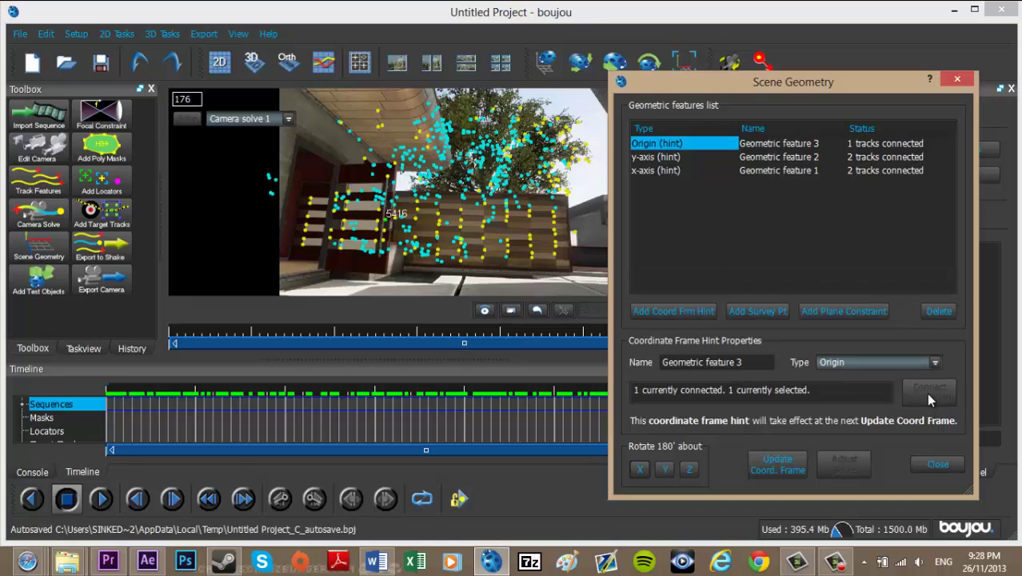
click(781, 459)
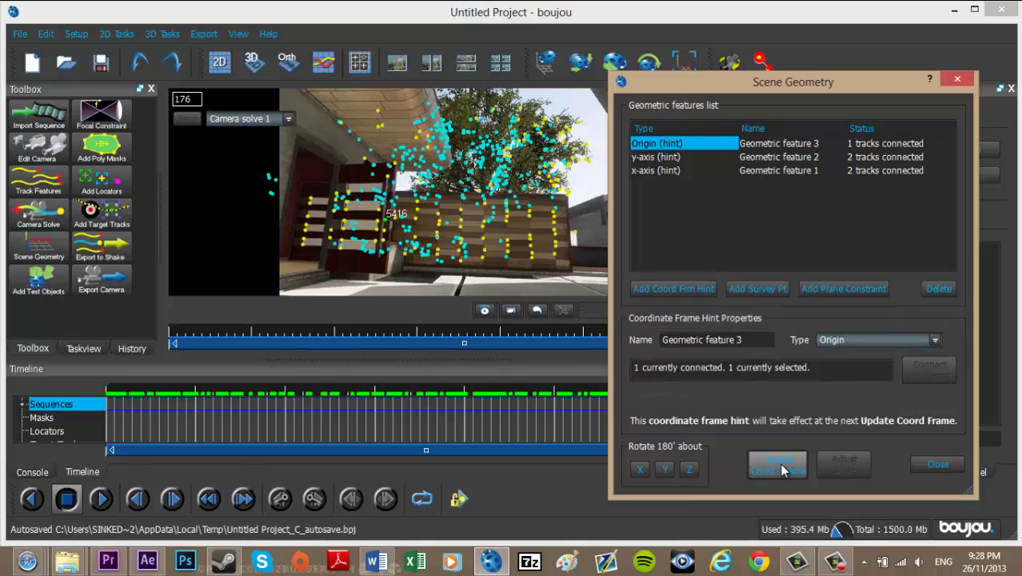
click(941, 466)
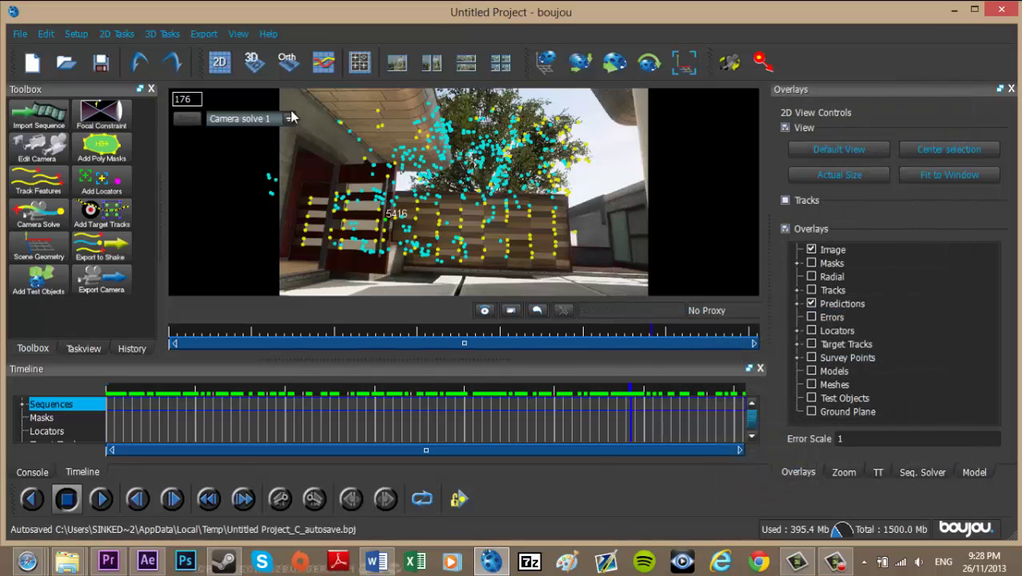
Step: Examine the solved points, camera and origin against the ground plane in 3D from several angles, and return to the 2D view
click(254, 62)
mouse_move(464, 206)
mouse_down()
mouse_move(287, 167)
mouse_move(230, 199)
mouse_move(262, 176)
mouse_move(299, 200)
mouse_move(379, 205)
mouse_move(403, 220)
mouse_move(388, 198)
mouse_move(474, 195)
mouse_up()
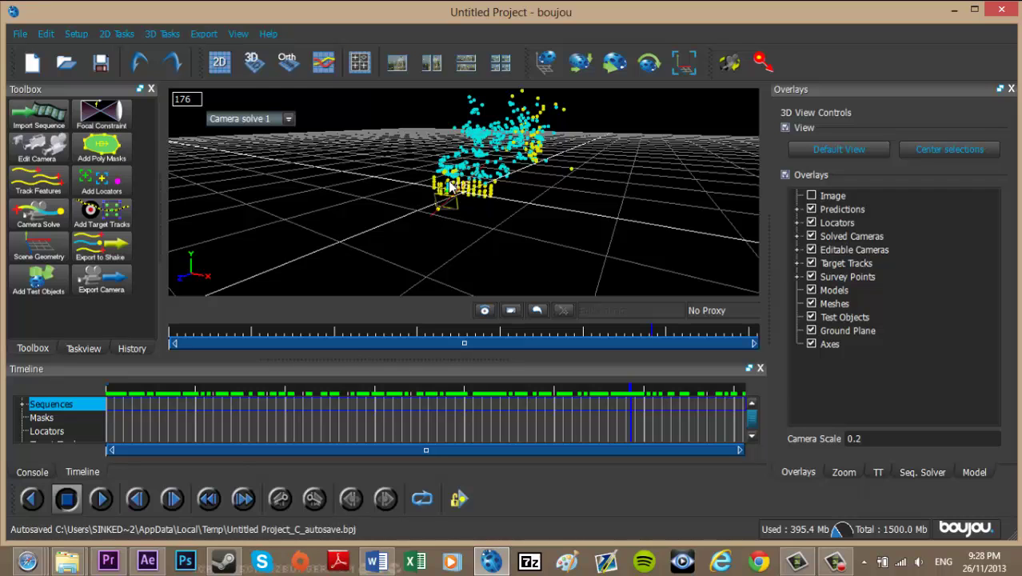
mouse_move(452, 239)
mouse_down()
mouse_move(410, 222)
mouse_move(379, 228)
mouse_move(438, 225)
mouse_up()
drag(484, 195, 589, 112)
drag(446, 230, 571, 209)
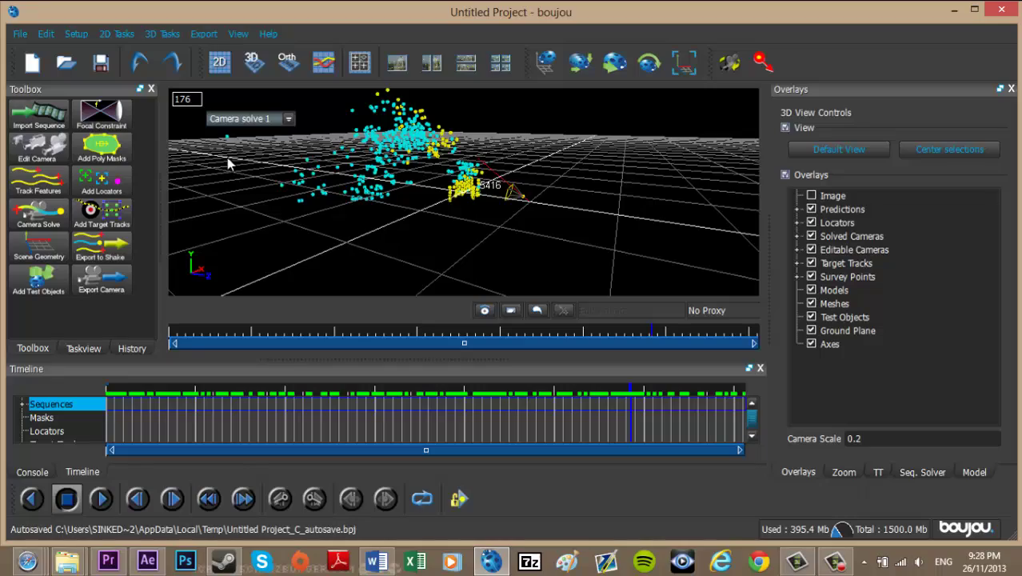
drag(227, 164, 336, 199)
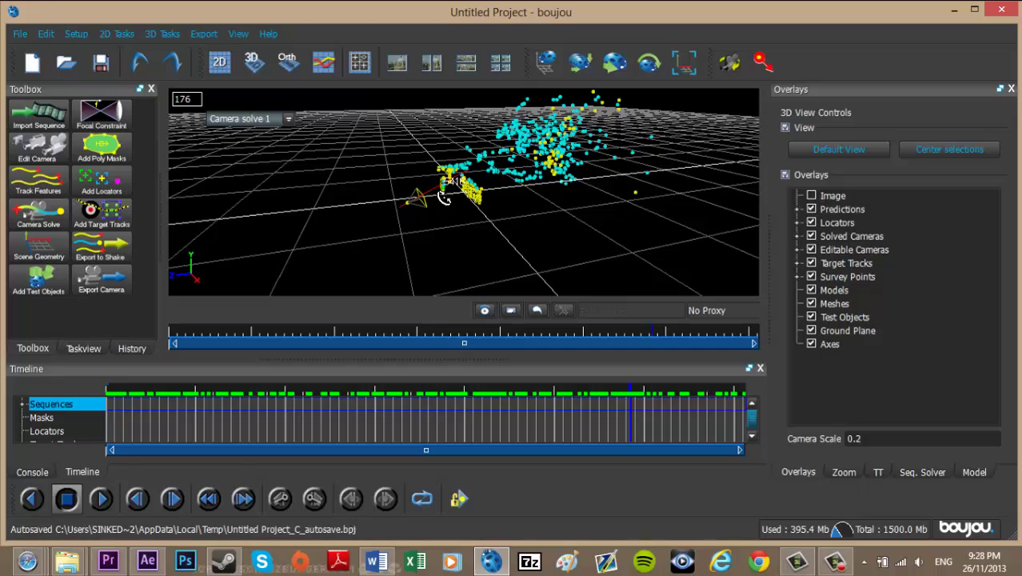
drag(444, 198, 251, 170)
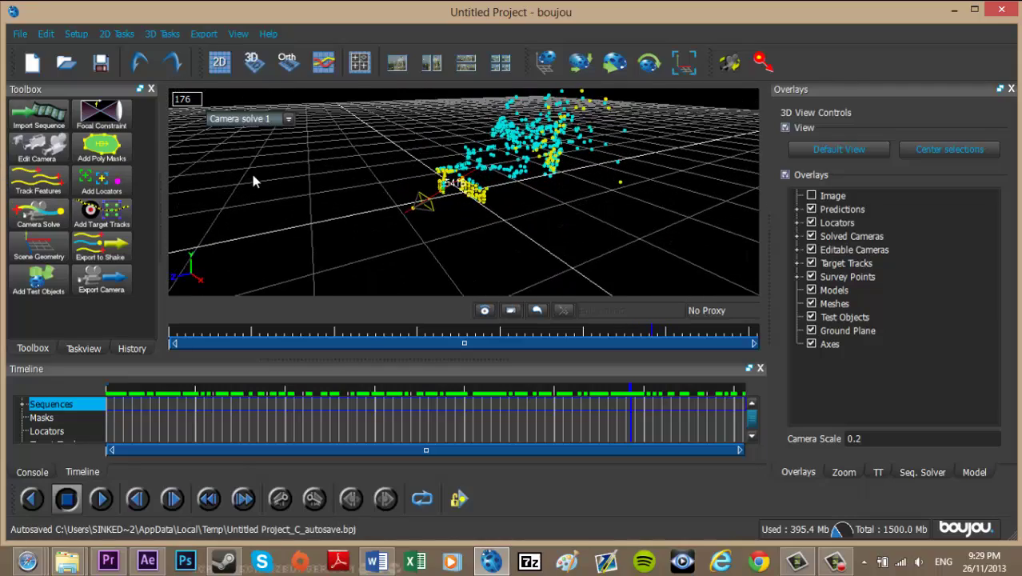
click(218, 64)
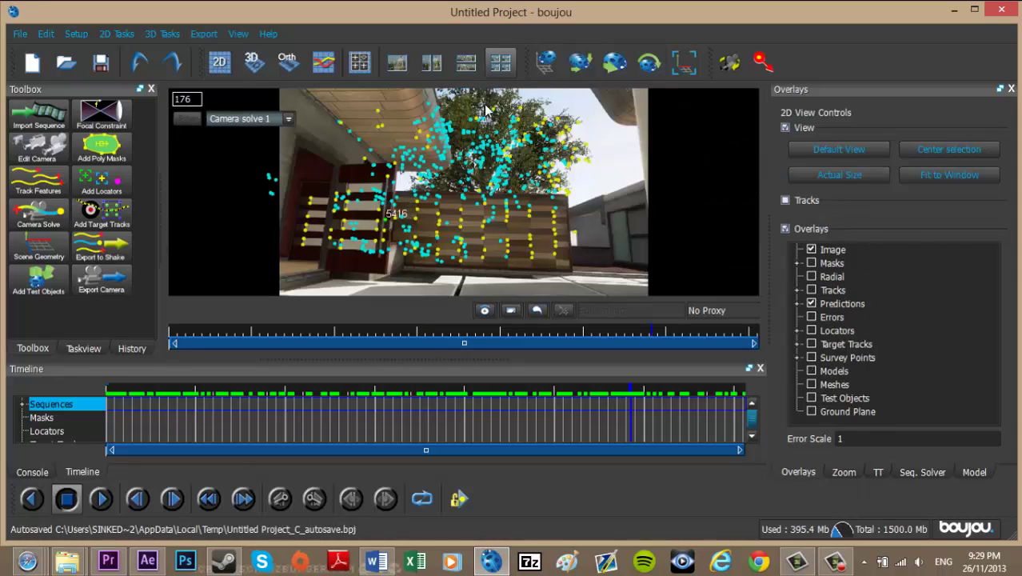
Step: At frame 142, flag tracks 4881 and 4347 beside the wooden wall for export
drag(290, 389, 529, 363)
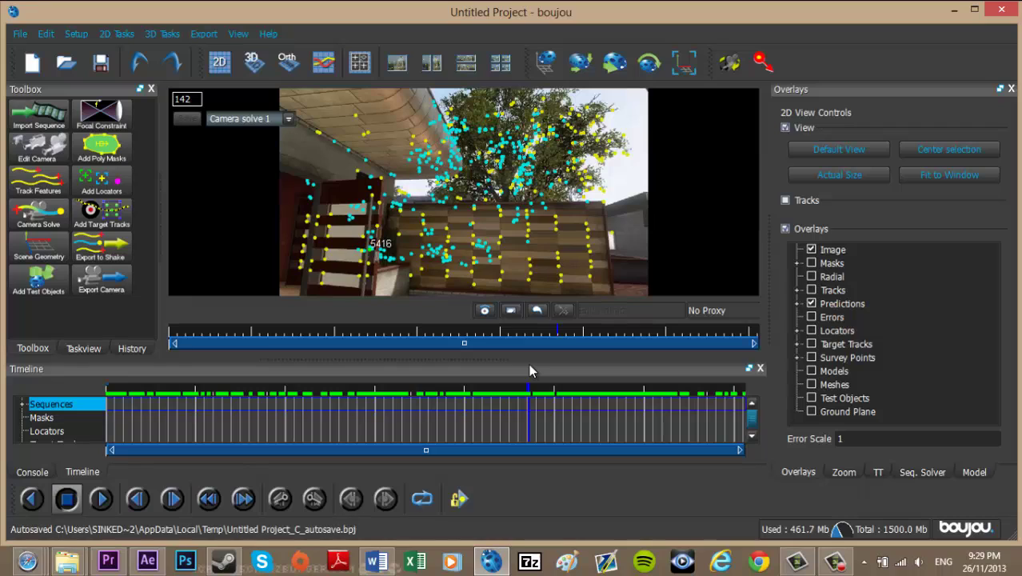
right_click(376, 226)
click(394, 256)
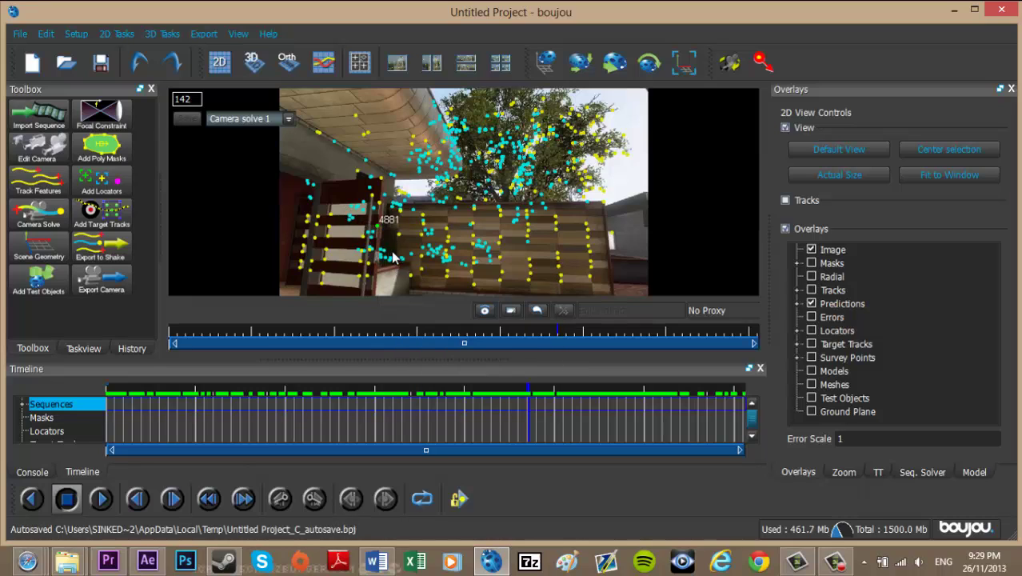
right_click(381, 209)
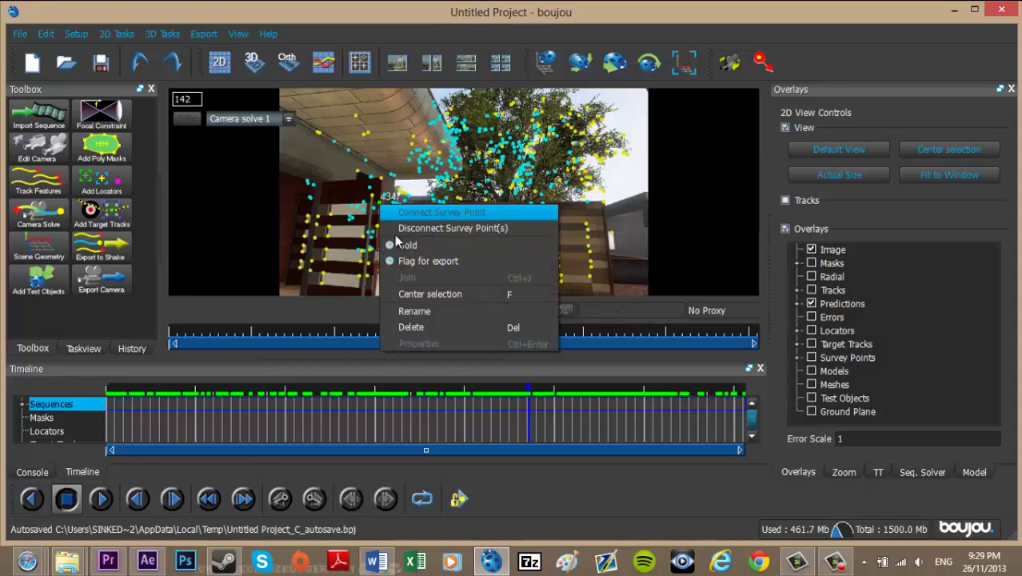
click(411, 260)
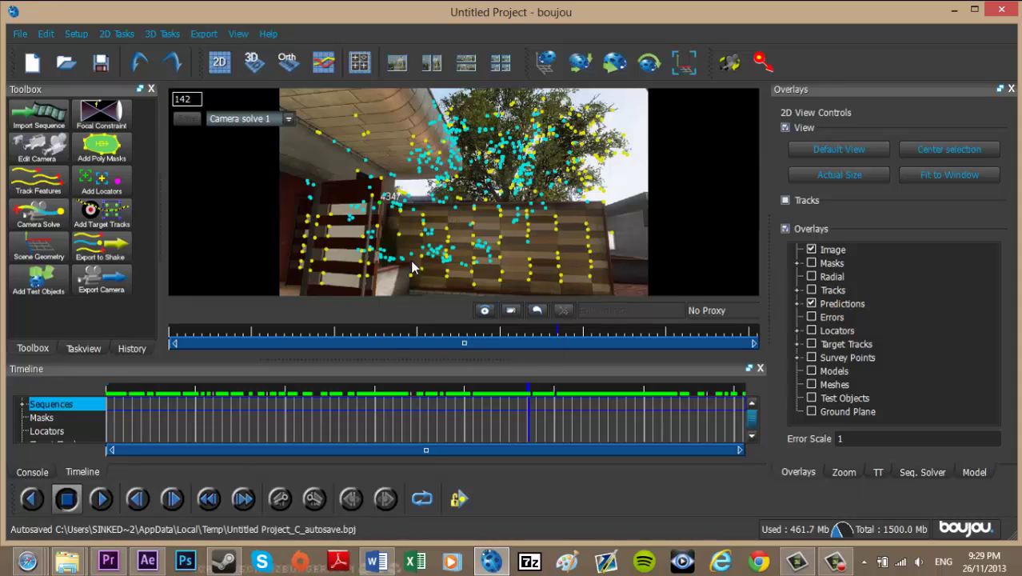
Step: Set up the After Effects (Maya) camera export with flagged tracks only and the scene scaled by 1000
click(110, 281)
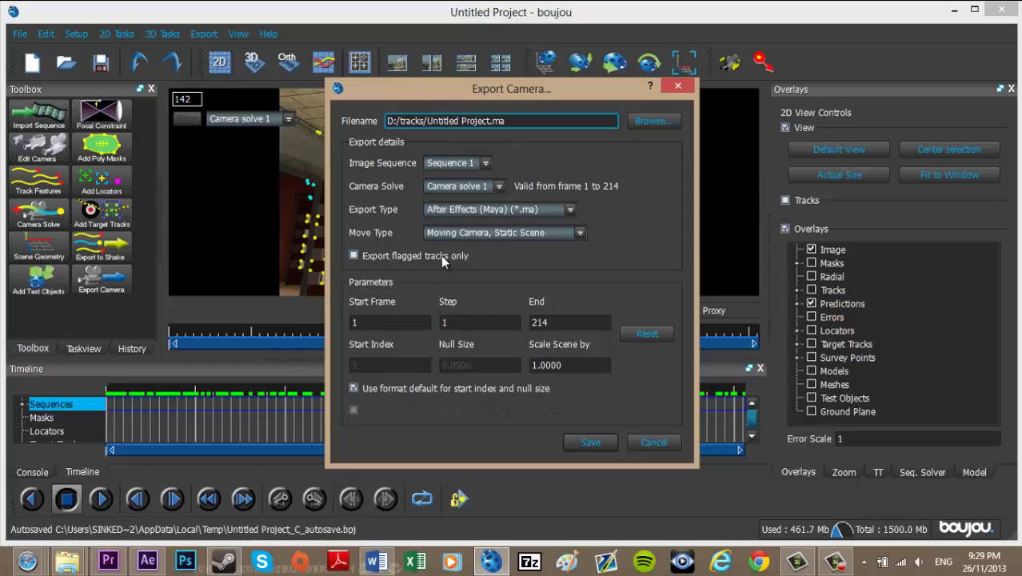
click(417, 260)
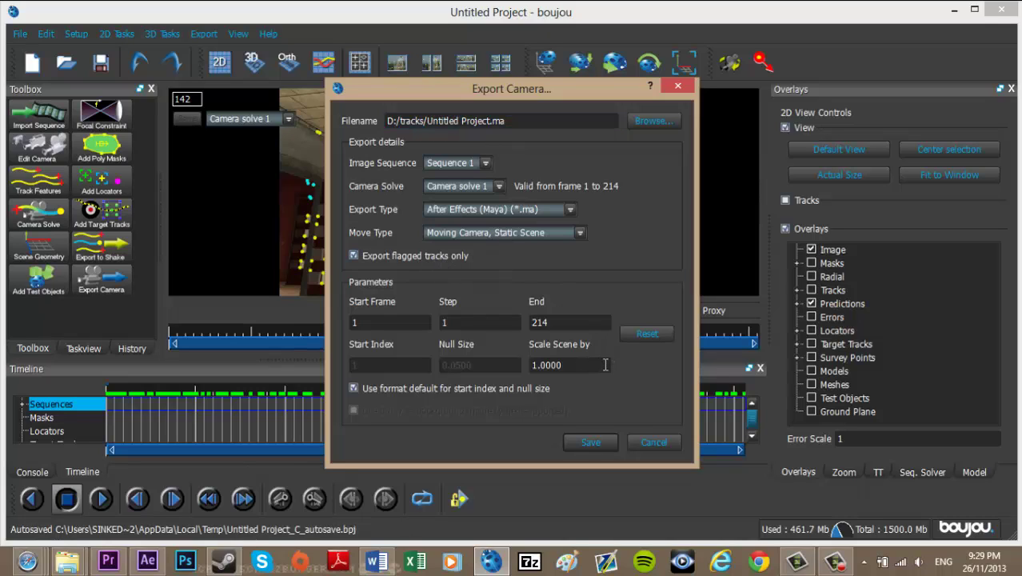
drag(414, 112, 602, 120)
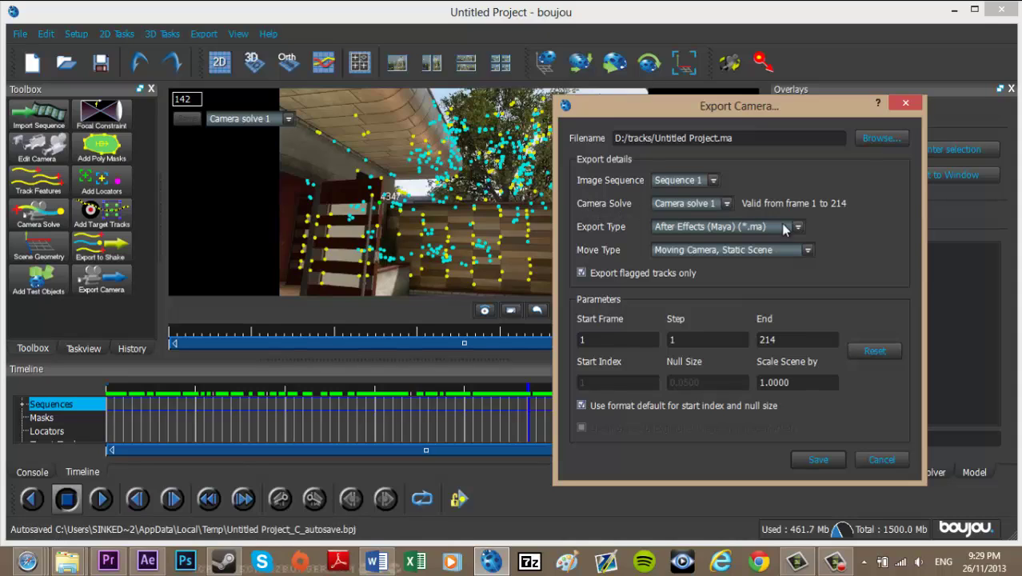
drag(828, 381, 747, 372)
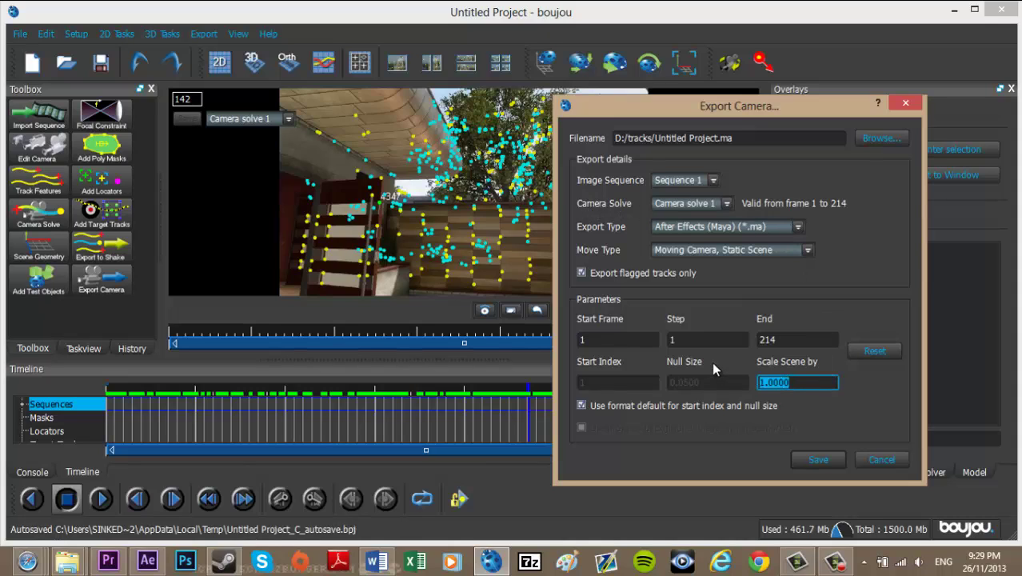
key(End)
key(BackSpace)
key(BackSpace)
key(BackSpace)
key(BackSpace)
key(BackSpace)
text(000)
Step: Export the camera as "Tutorial track" in the D:\tracks\Tutorial folder
click(868, 143)
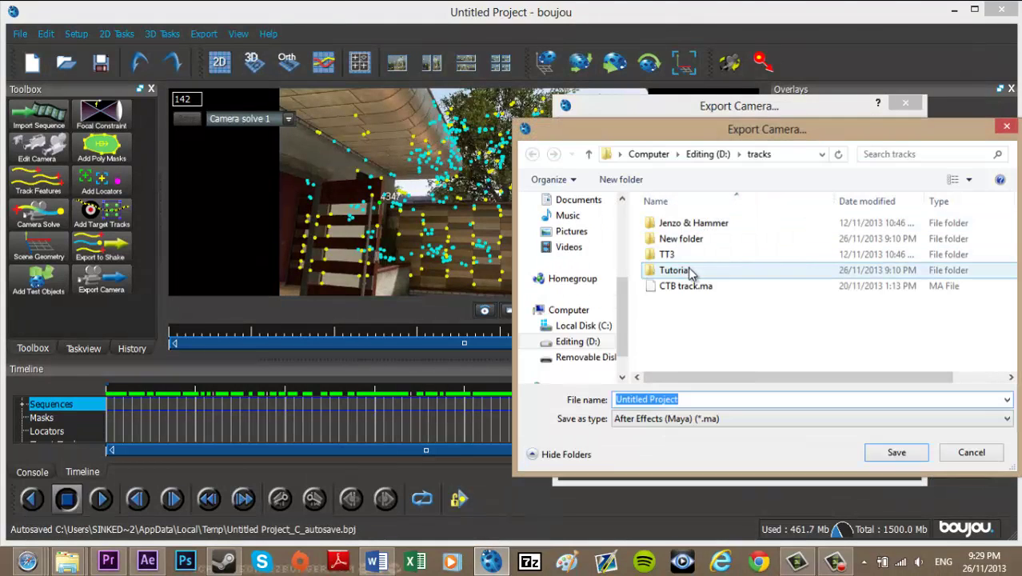
double_click(692, 272)
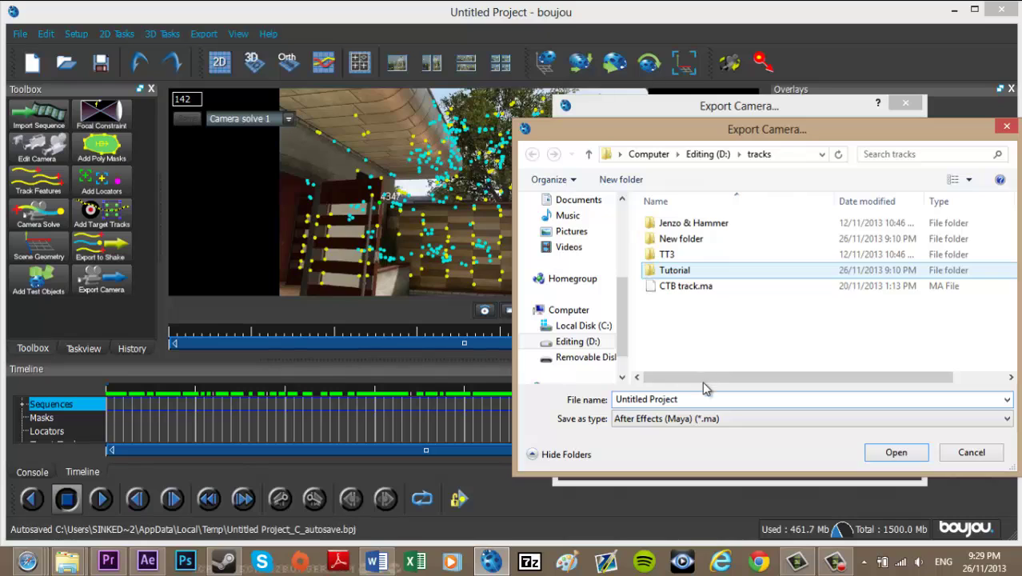
text(Tutorial track)
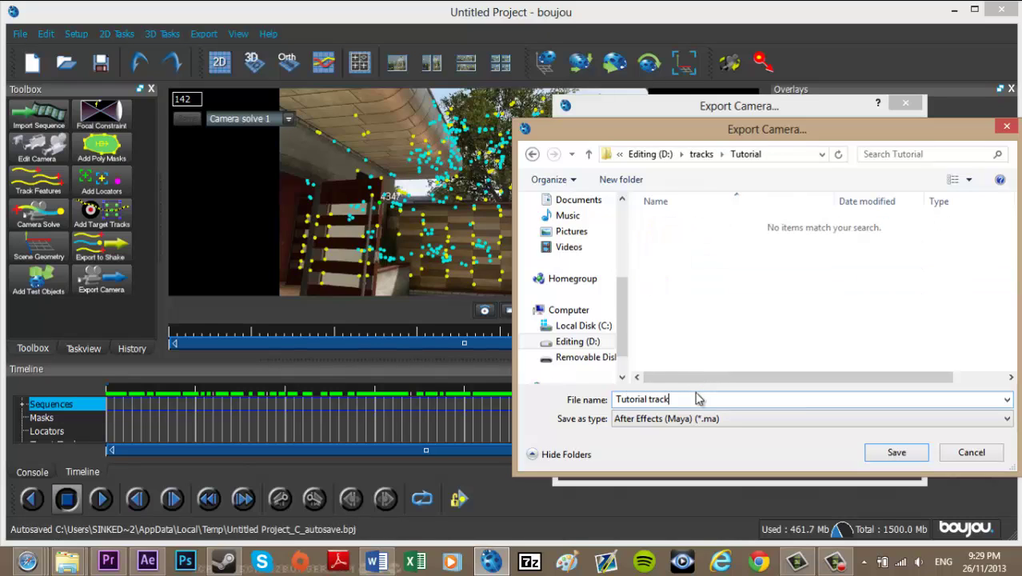
key(Return)
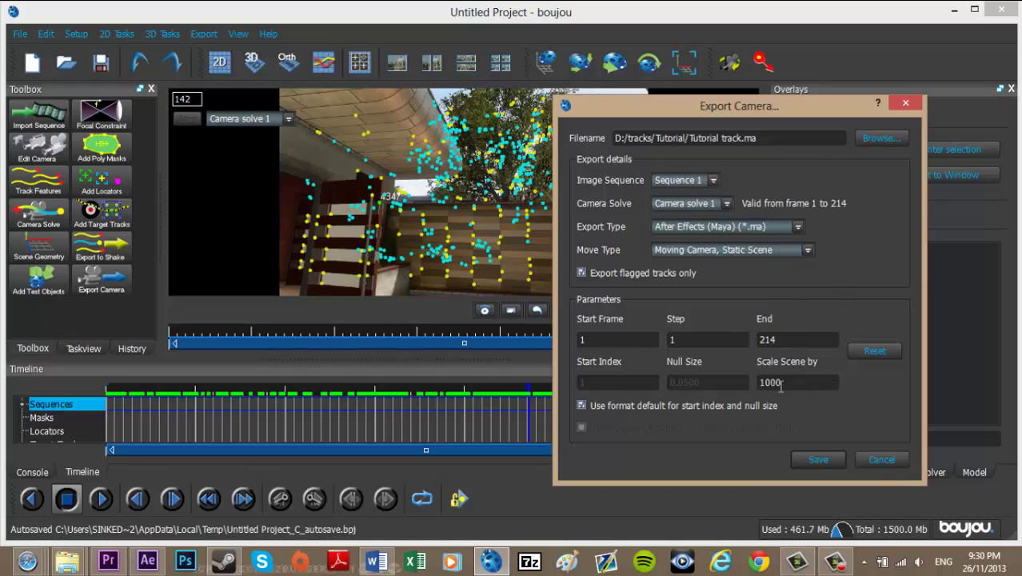
click(834, 463)
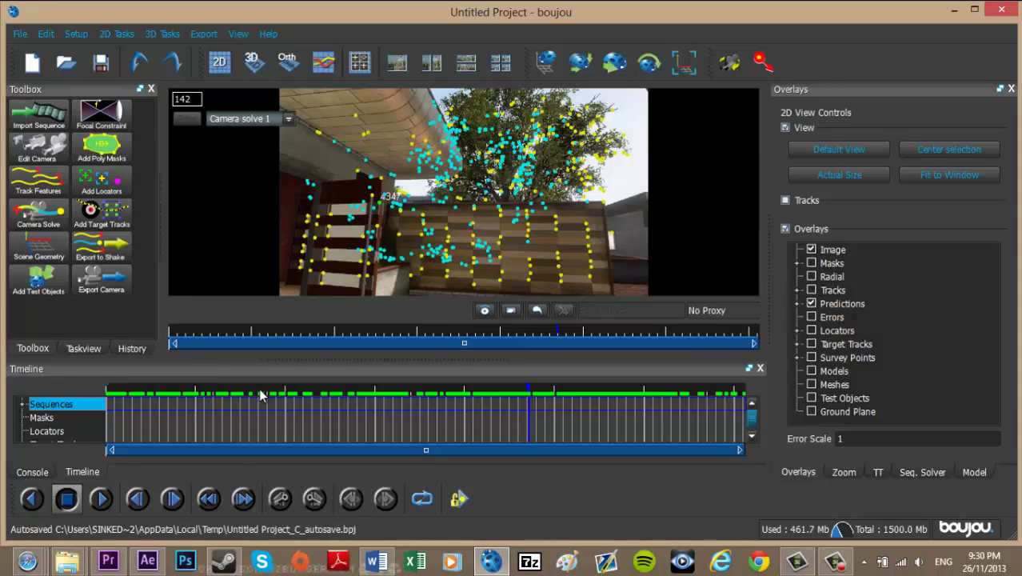
Step: Switch to After Effects, import Tutorial track.ma from the D:\tracks\Tutorial folder, and open and scrub through its 60 fps composition
drag(260, 395, 601, 386)
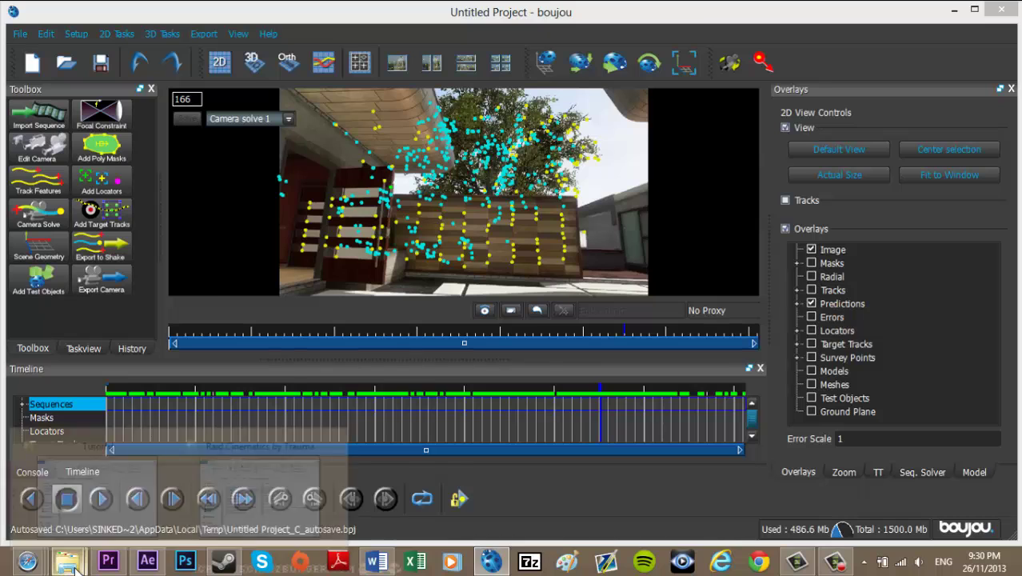
mouse_move(68, 563)
click(65, 497)
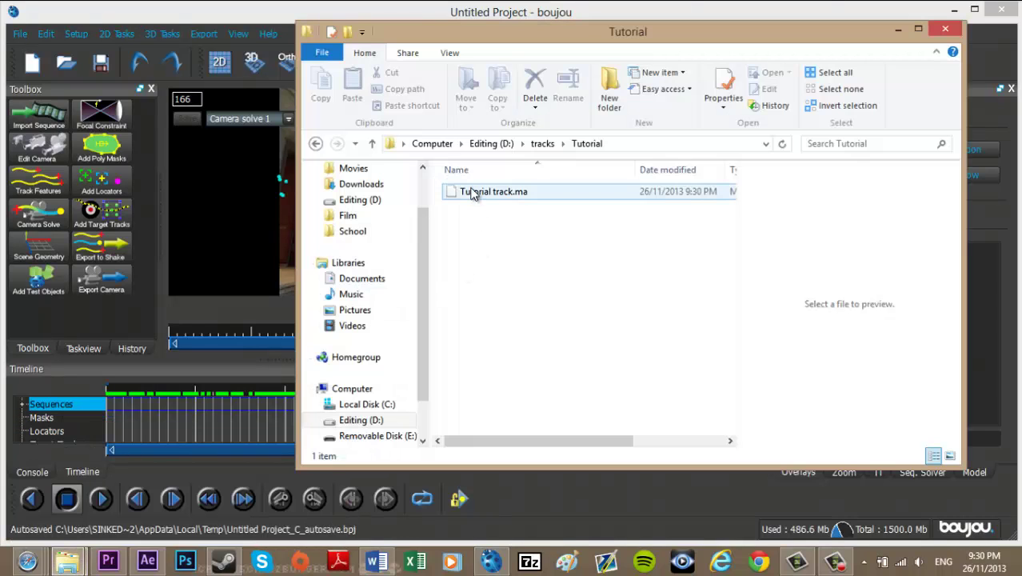
drag(471, 194, 139, 333)
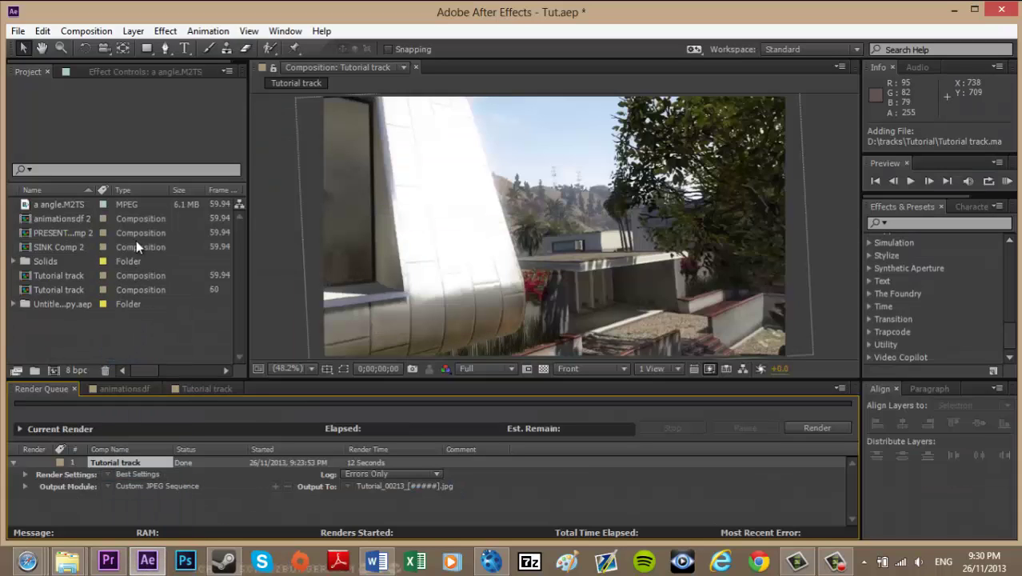
double_click(25, 289)
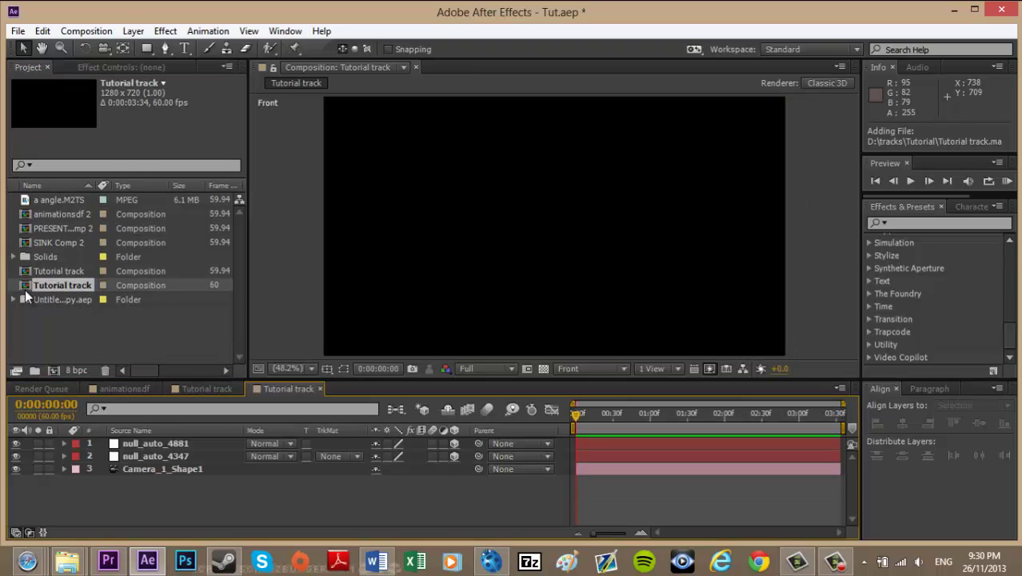
drag(579, 427, 673, 416)
drag(576, 412, 840, 413)
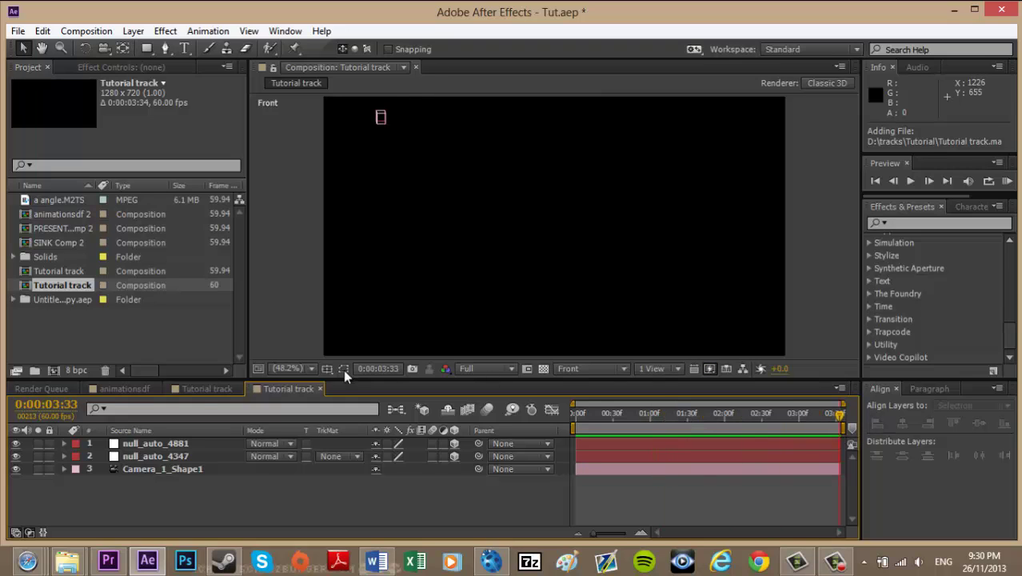
Step: Copy the a angle.M2TS layer from the other Tutorial track composition and paste it as the top layer of the imported camera composition
click(207, 389)
click(160, 443)
key(ctrl+c)
click(280, 389)
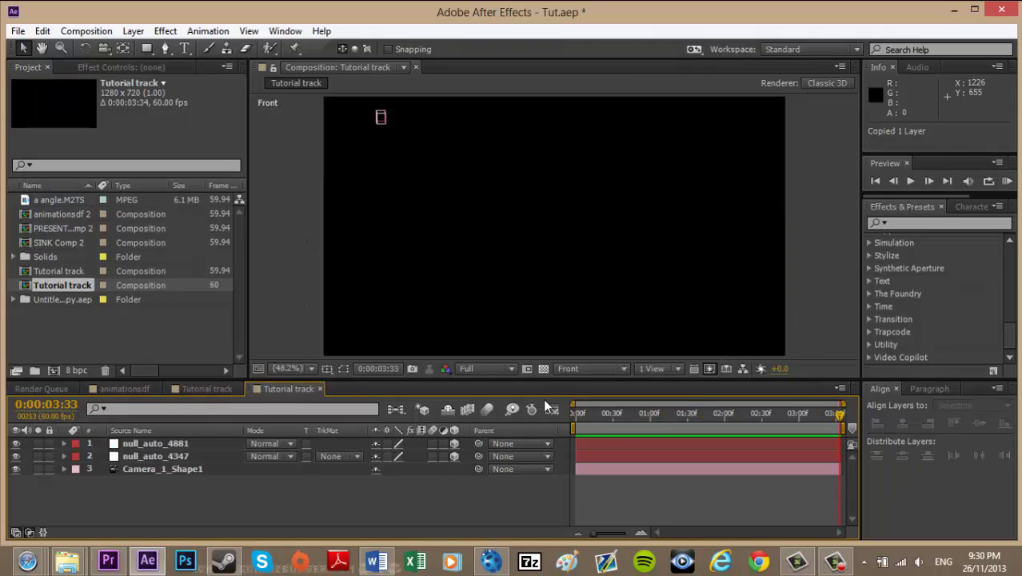
drag(563, 414, 447, 407)
key(ctrl+v)
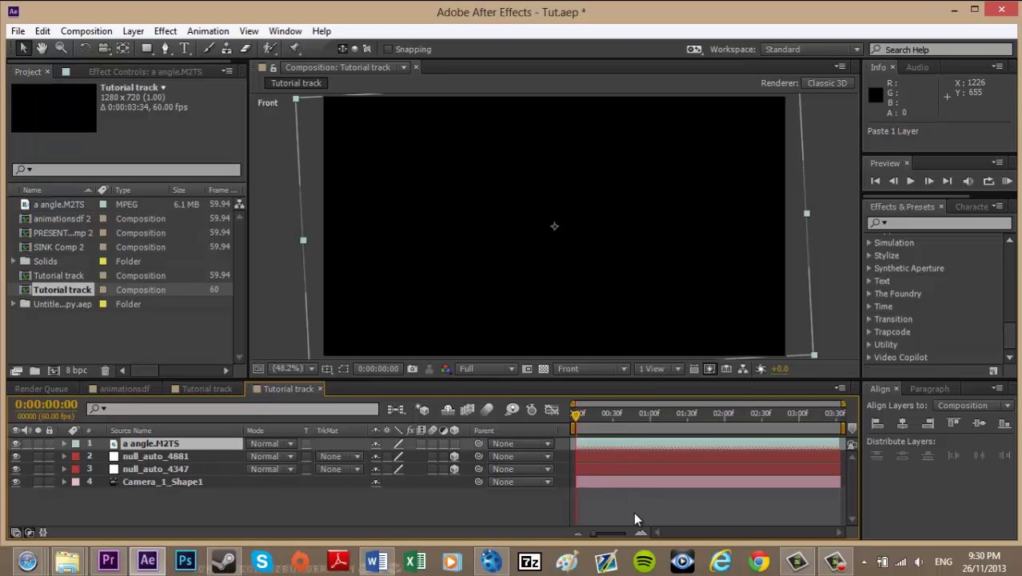
drag(593, 416, 508, 416)
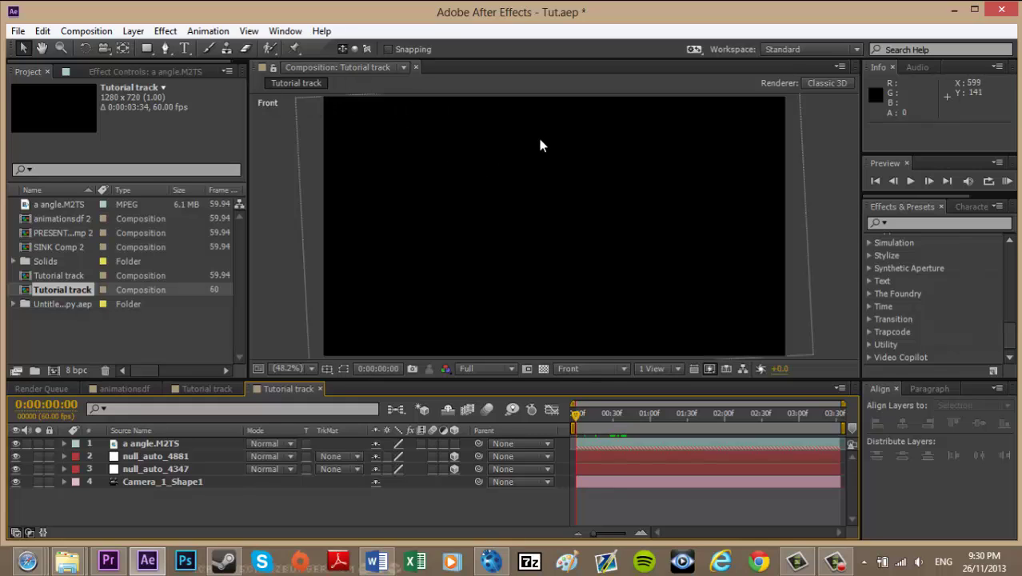
Step: Switch the composition's 3D view to Active Camera and go to 0:00:02:43, where the wooden wall is visible
click(677, 368)
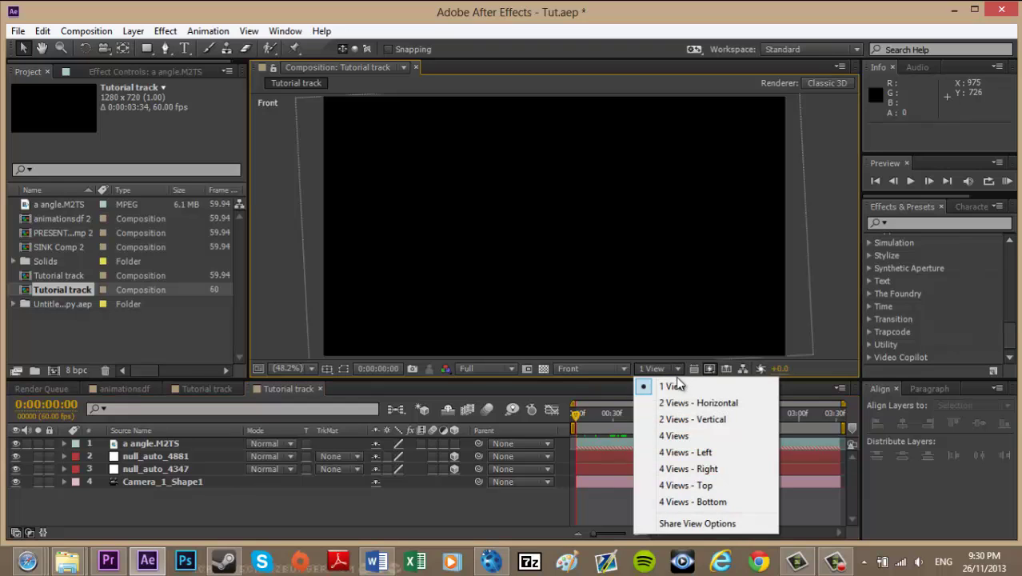
click(616, 369)
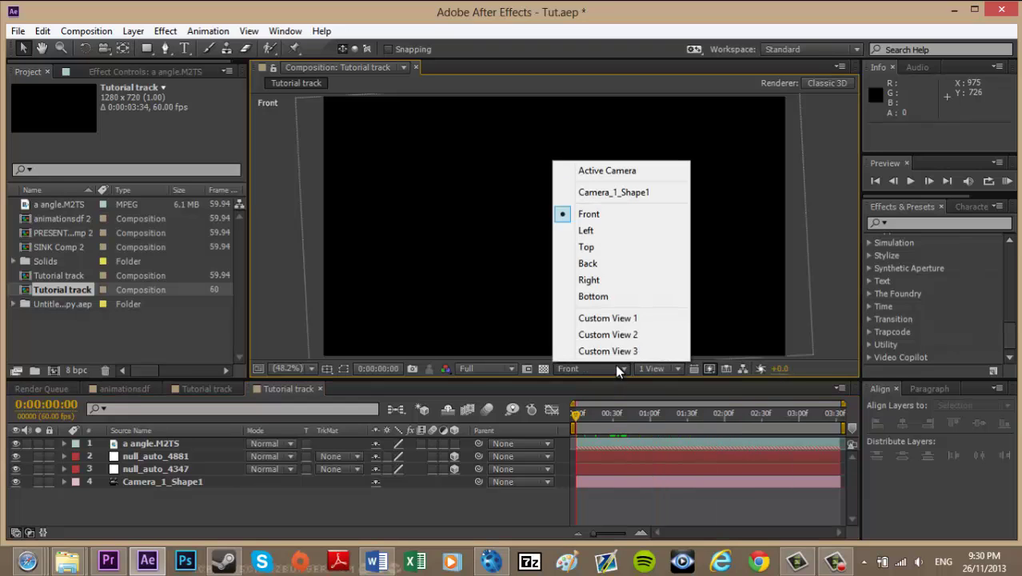
click(608, 171)
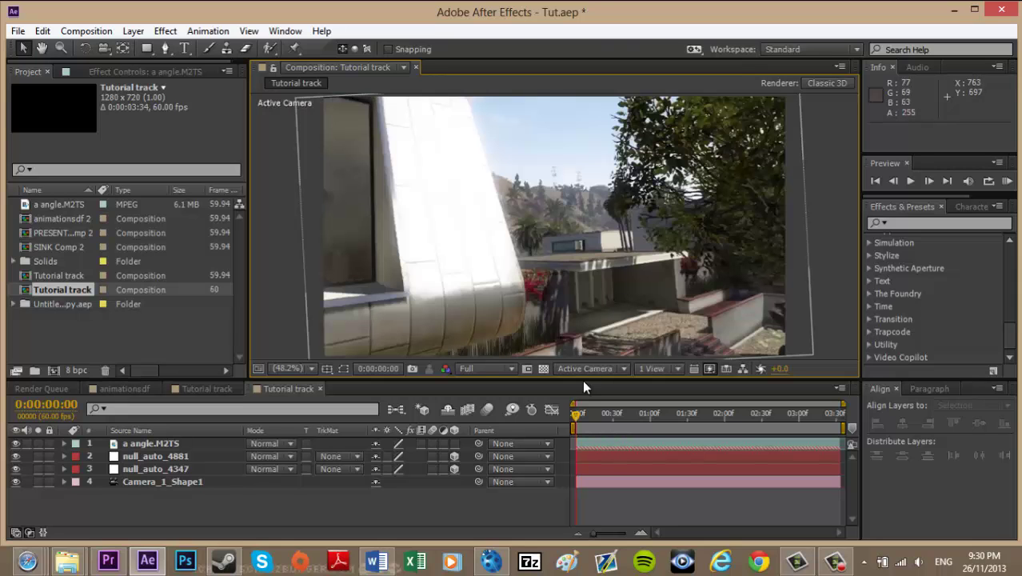
drag(619, 416, 766, 415)
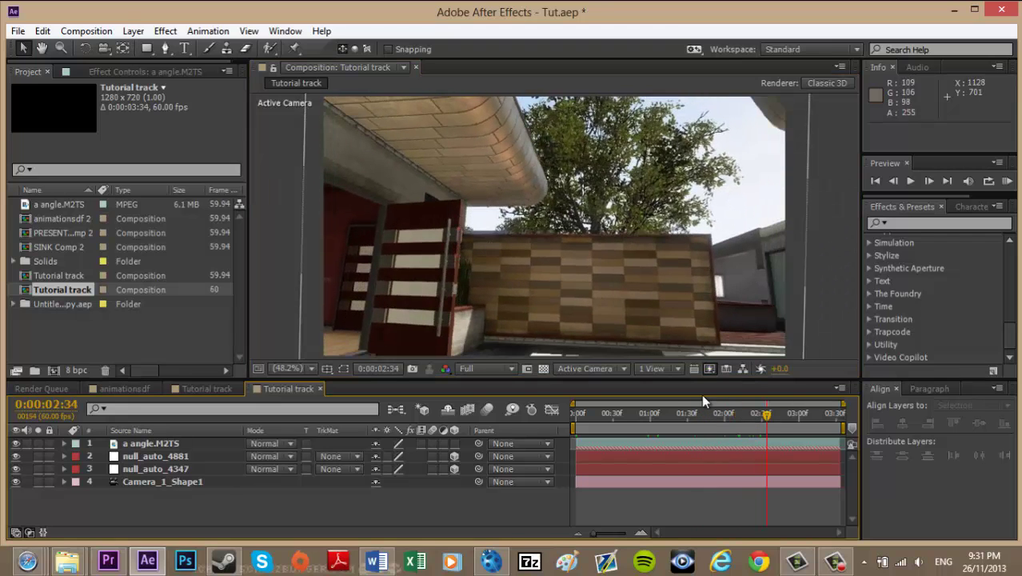
drag(624, 416, 580, 414)
drag(698, 415, 778, 411)
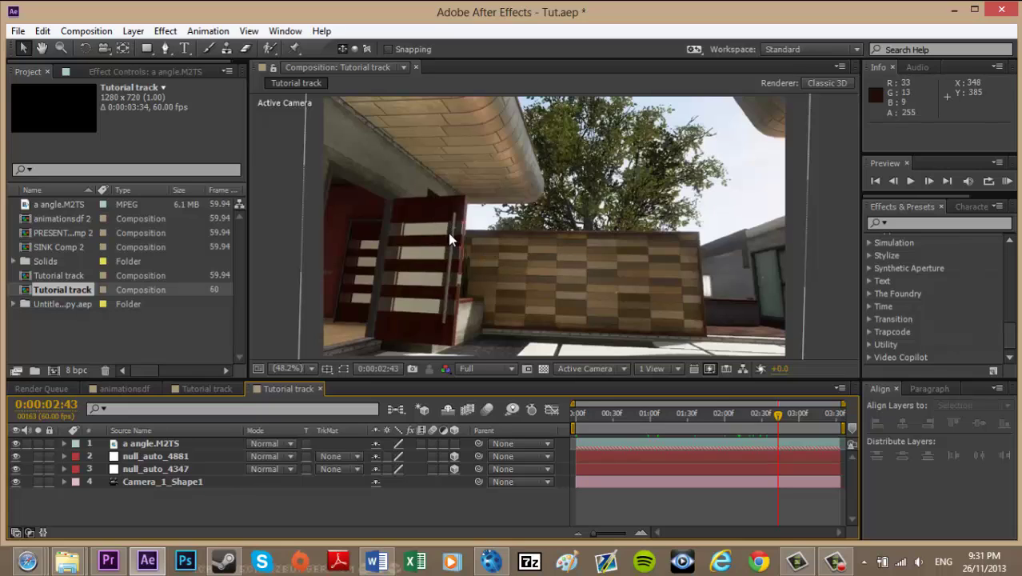
Step: Add the text "SINK" near the wooden wall's upper corner beside the red slatted door
click(185, 49)
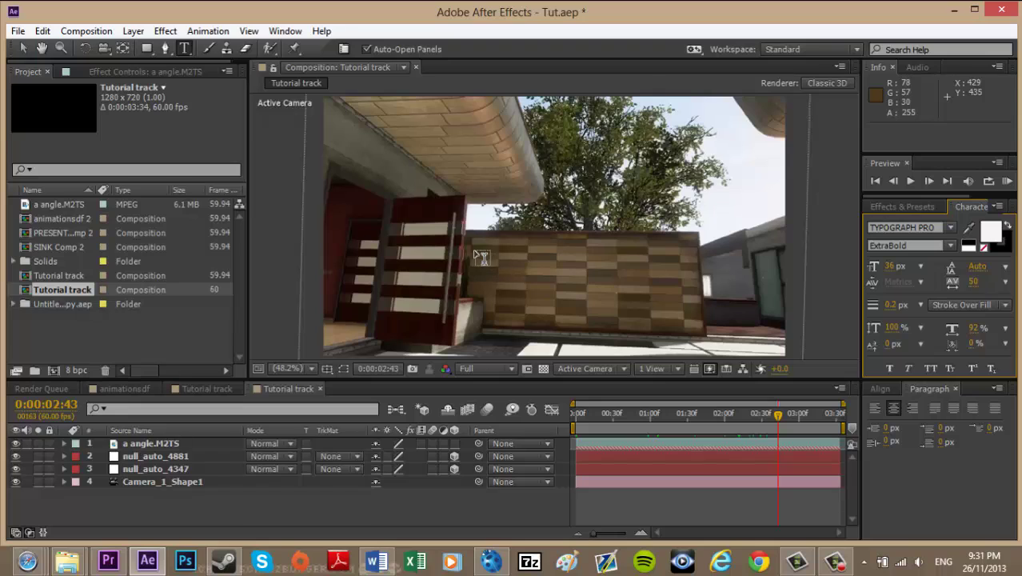
click(480, 255)
text(SINK)
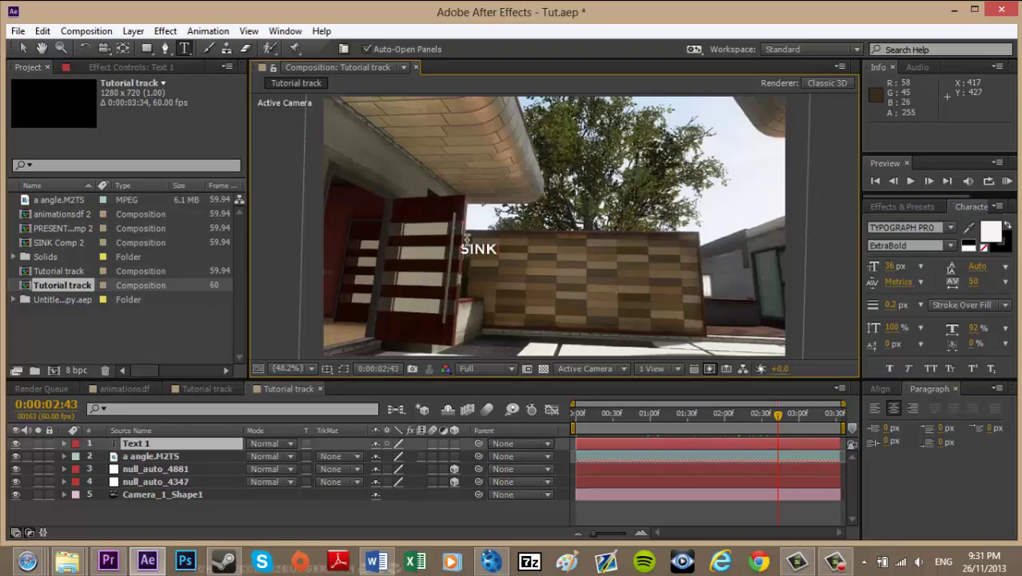
Step: Scale the SINK text layer to 378%
click(226, 445)
key(s)
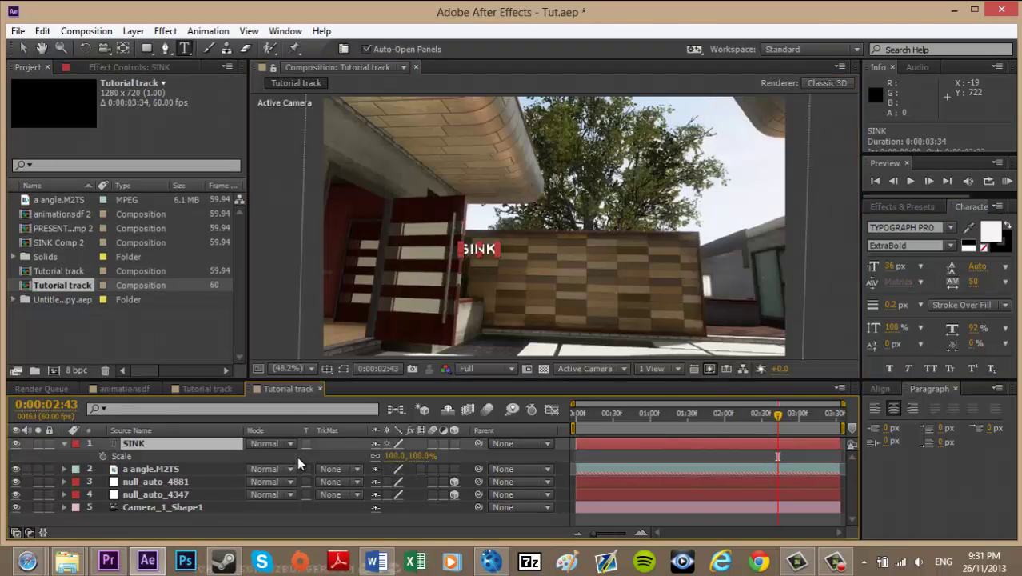
drag(398, 457, 570, 419)
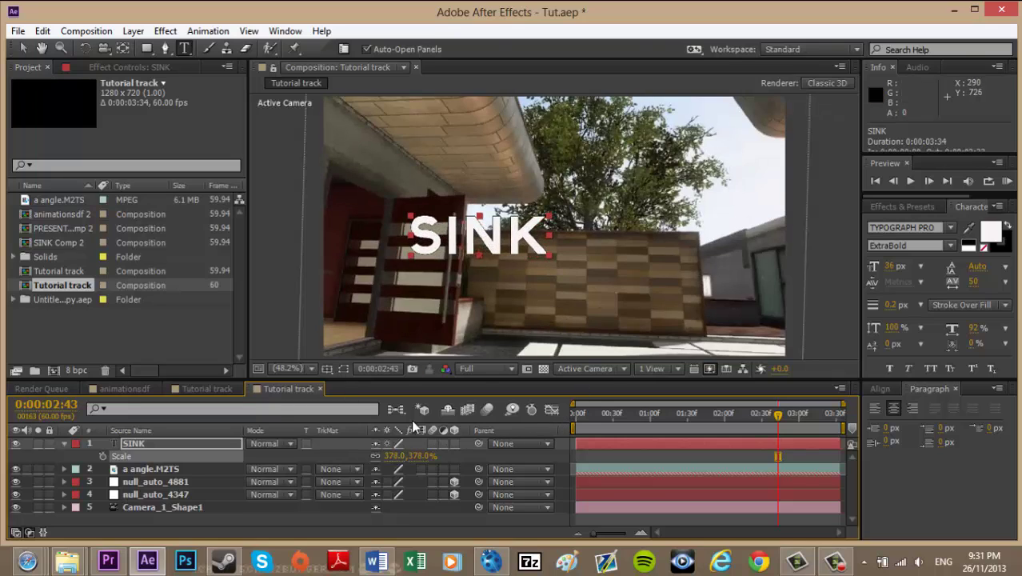
drag(146, 441, 357, 429)
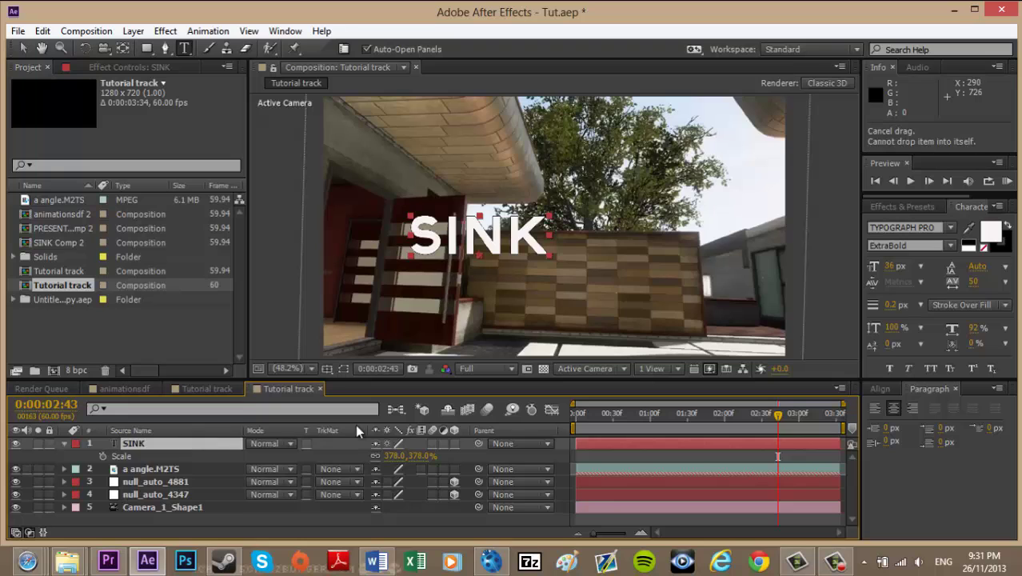
Step: Preview the footage with the text up to 0:00:03:11 and make the SINK text a 3D layer
drag(612, 418, 784, 404)
key(space)
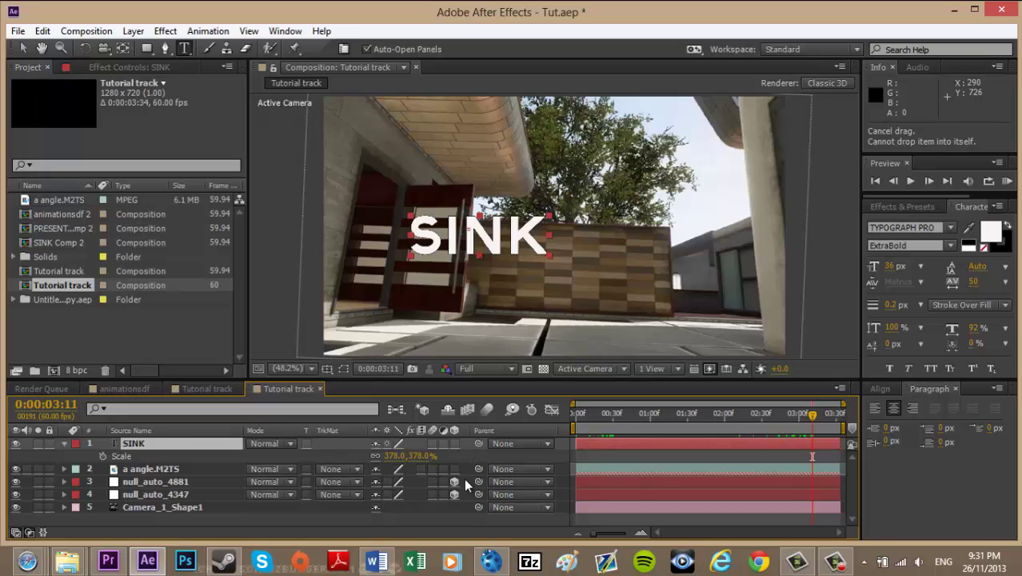
click(163, 507)
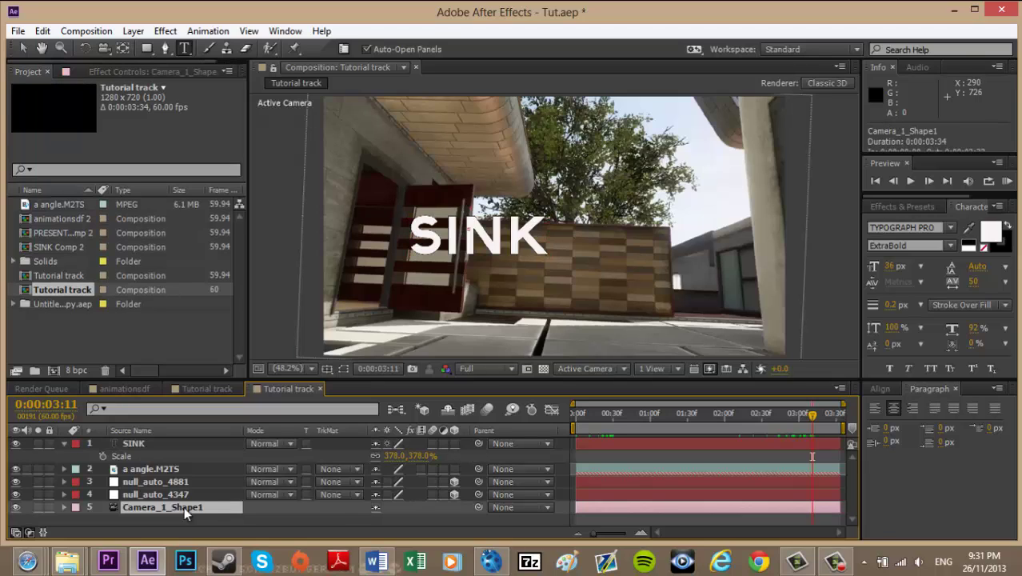
click(454, 443)
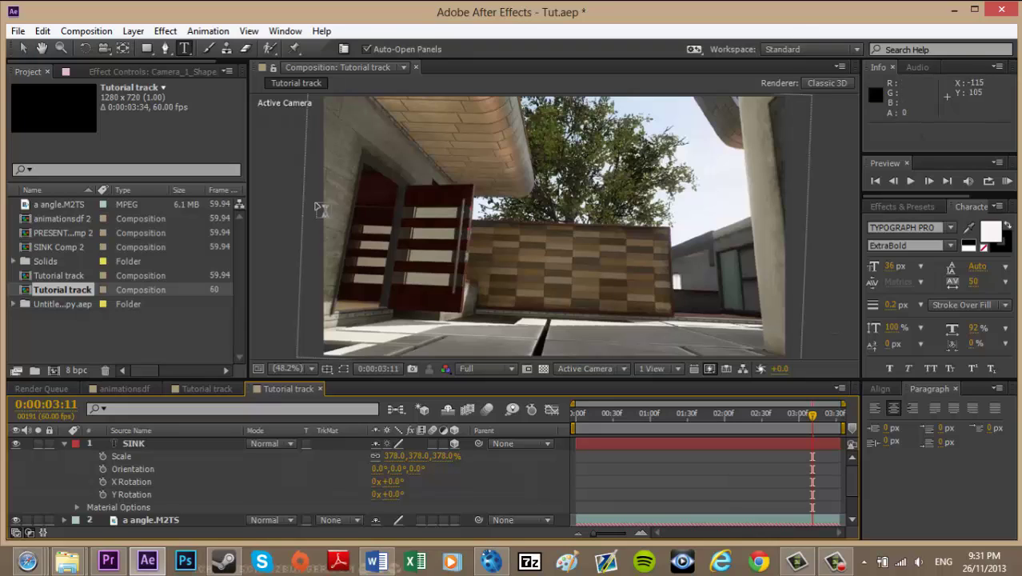
Step: Zoom the composition view out to 12.5% to locate the off-frame SINK text, and return it to Fit up to 100%
click(283, 368)
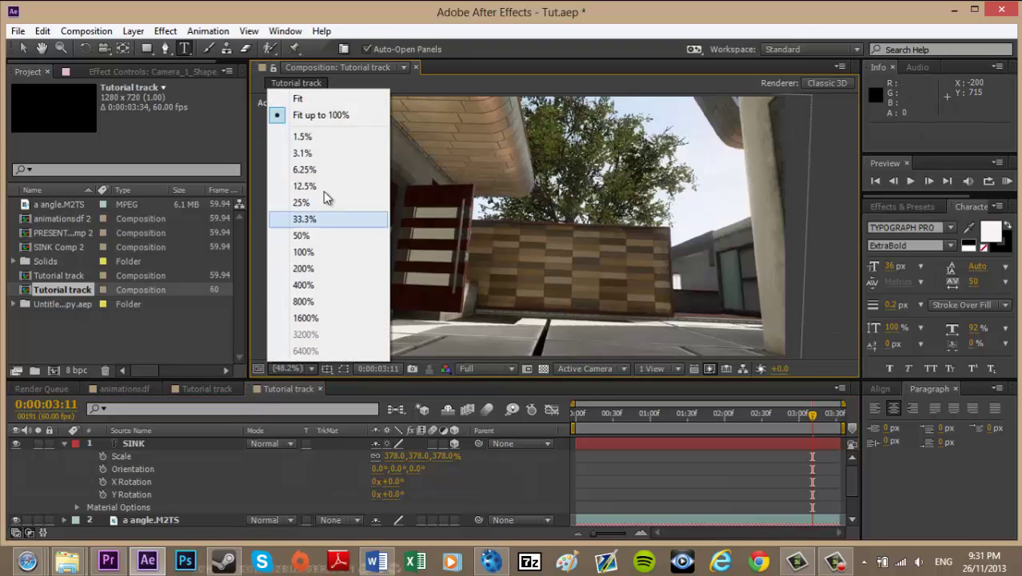
click(334, 219)
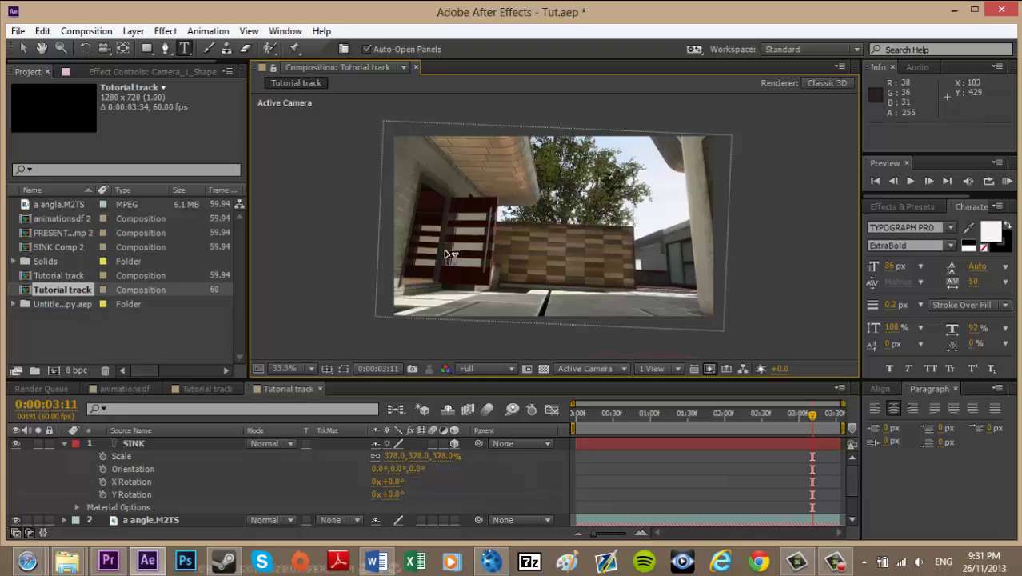
click(284, 367)
click(333, 186)
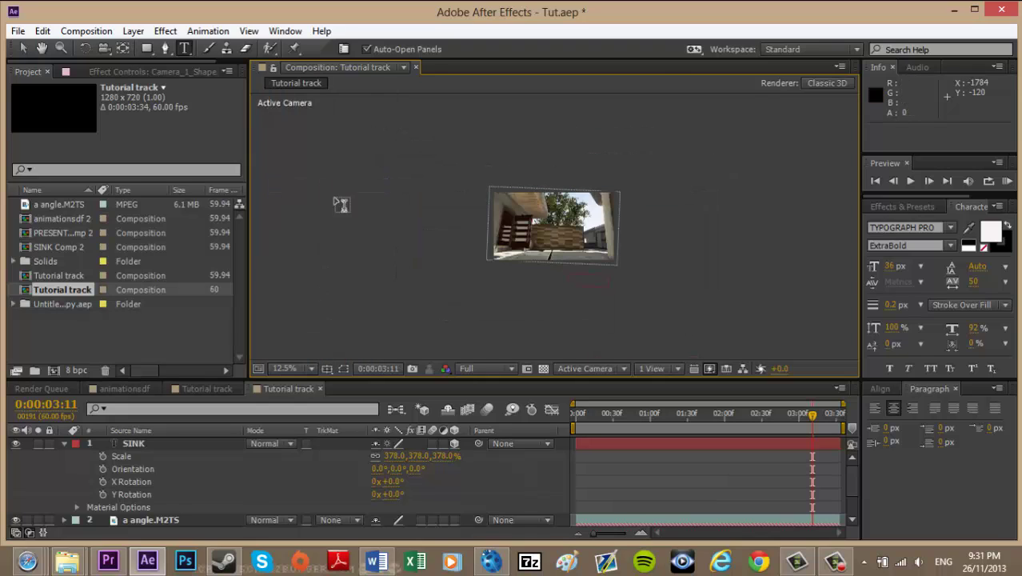
key(v)
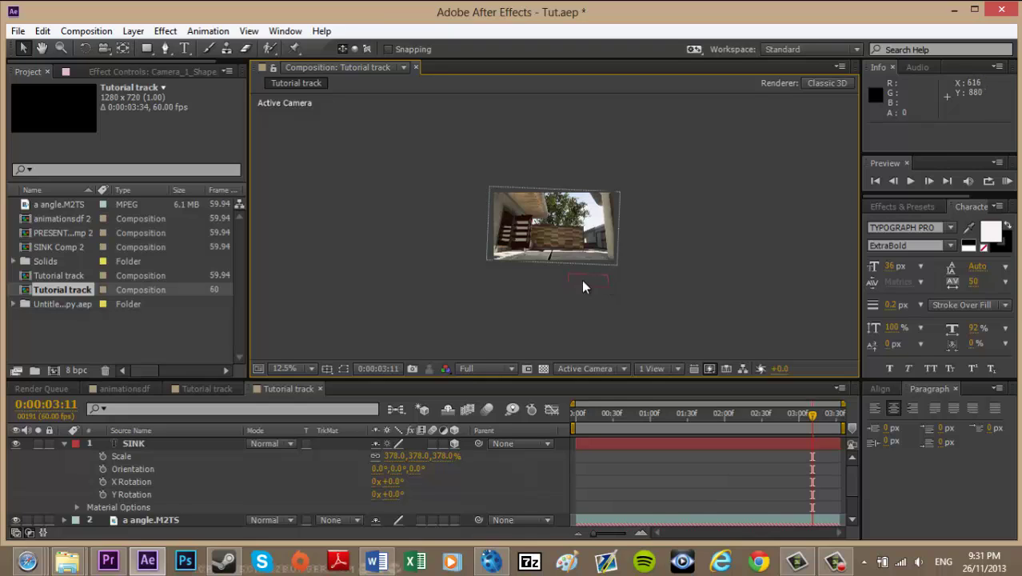
click(304, 369)
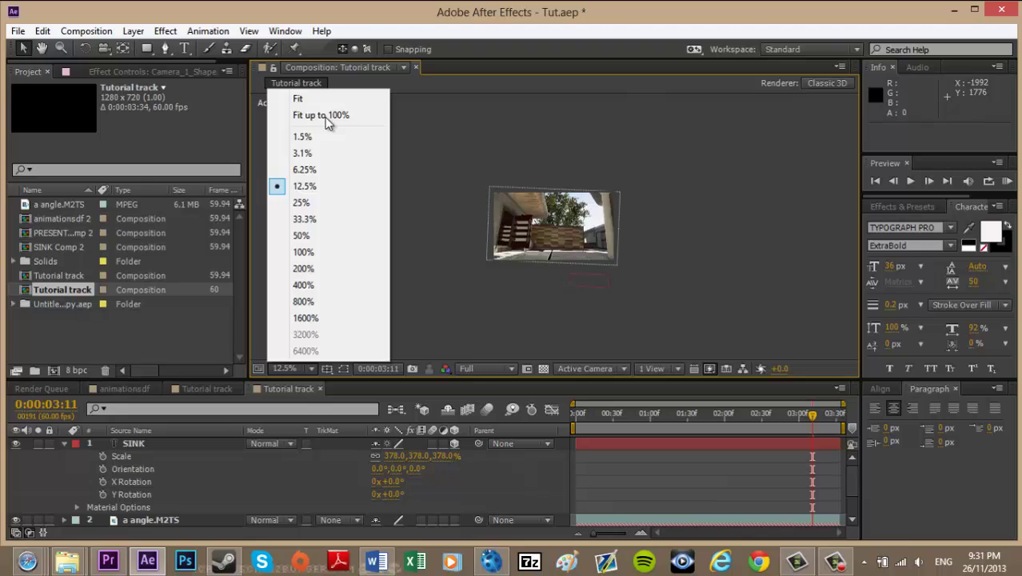
click(324, 118)
Step: Copy the position of the null_auto_4881 layer and paste it onto the SINK text layer
scroll(189, 472, down, 2)
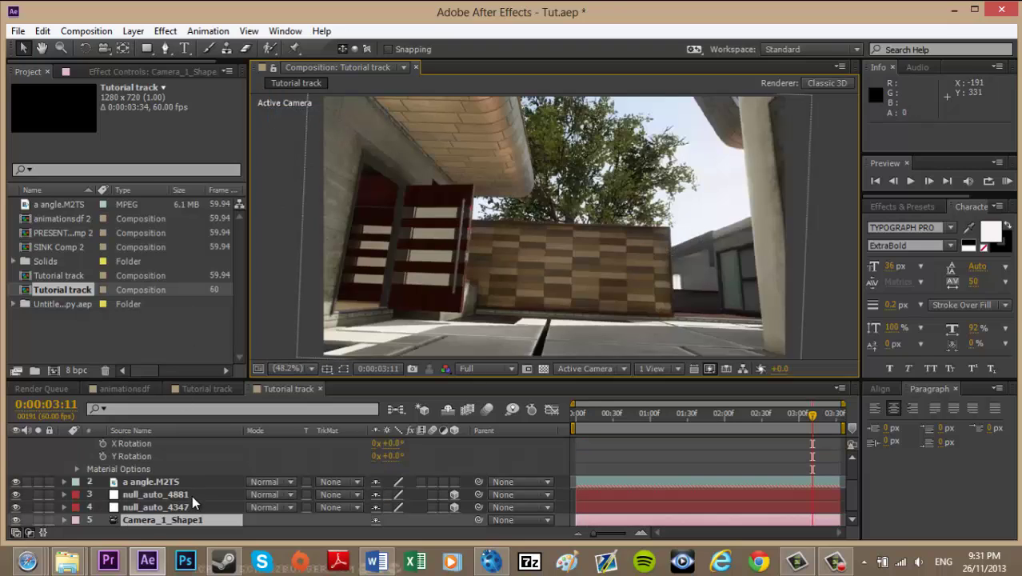
click(192, 495)
click(194, 504)
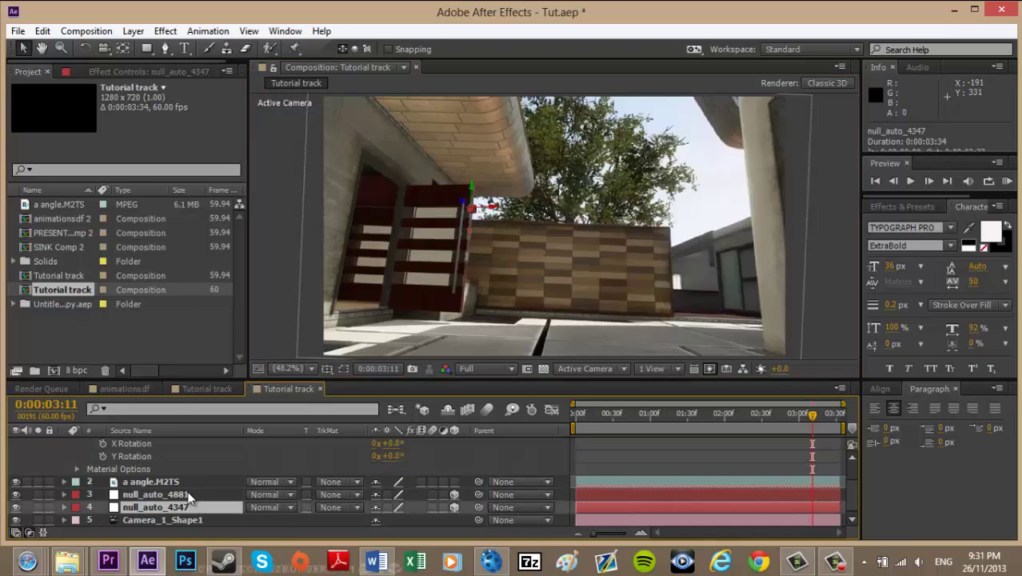
click(189, 494)
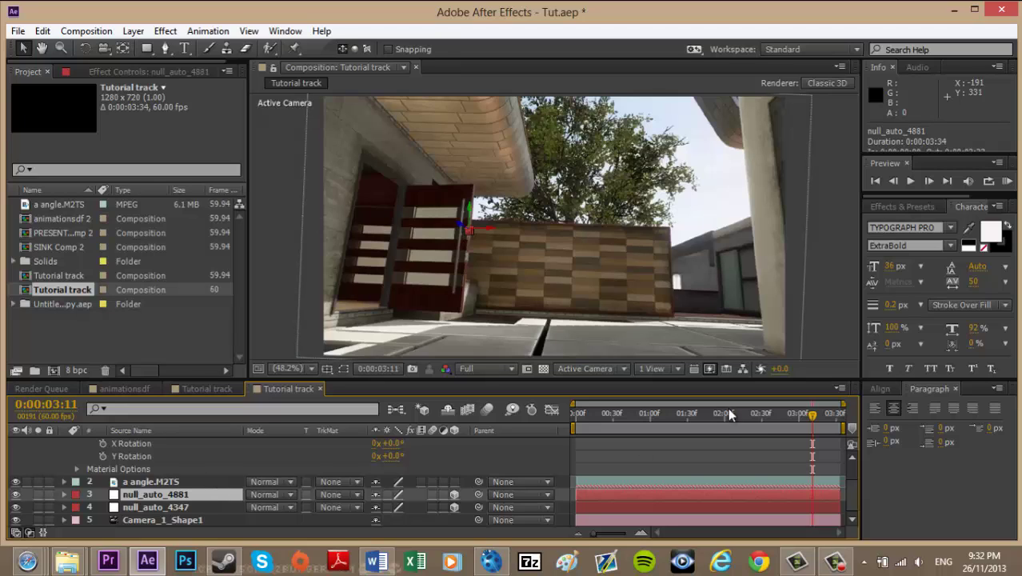
key(p)
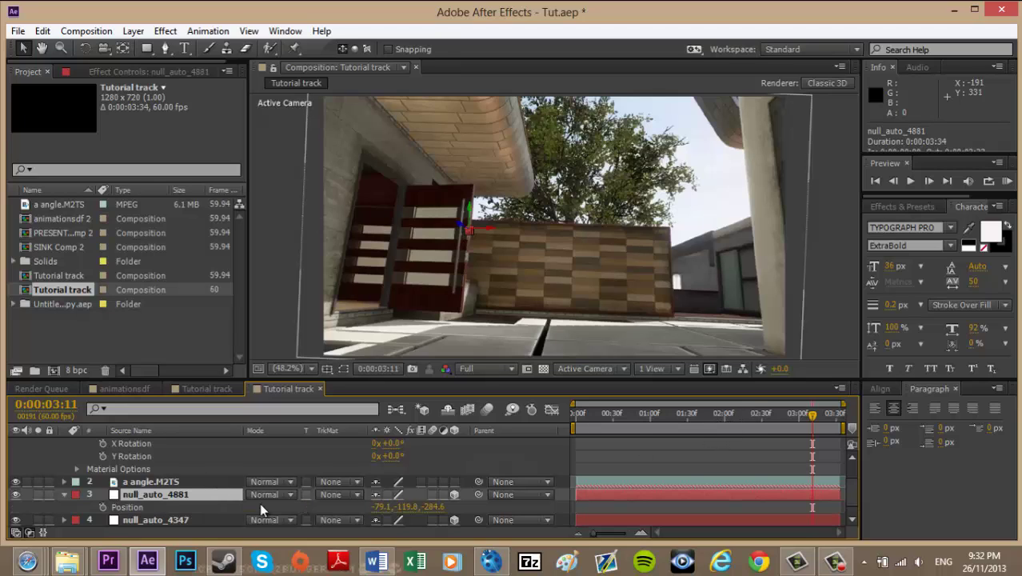
click(139, 501)
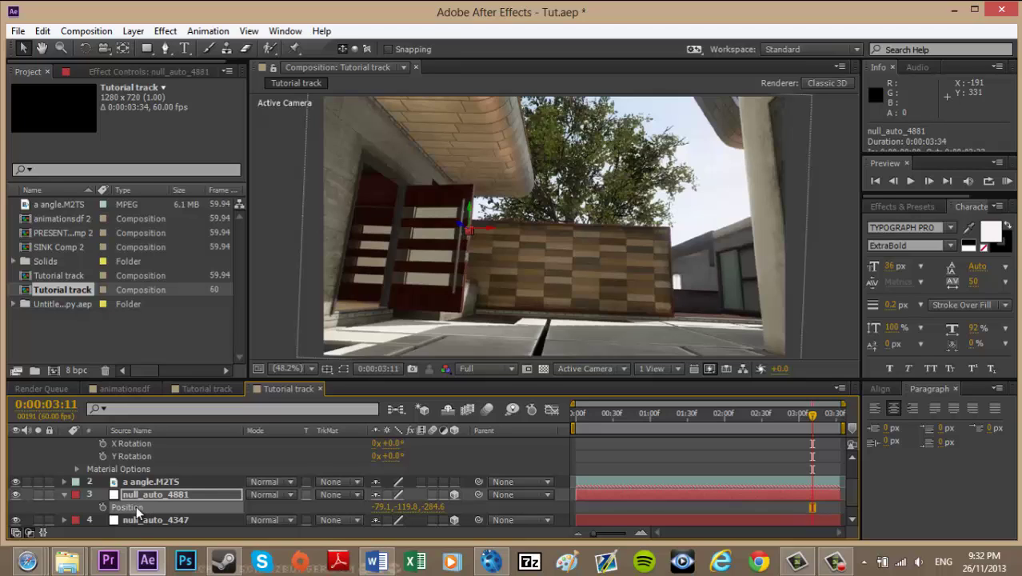
scroll(201, 474, up, 2)
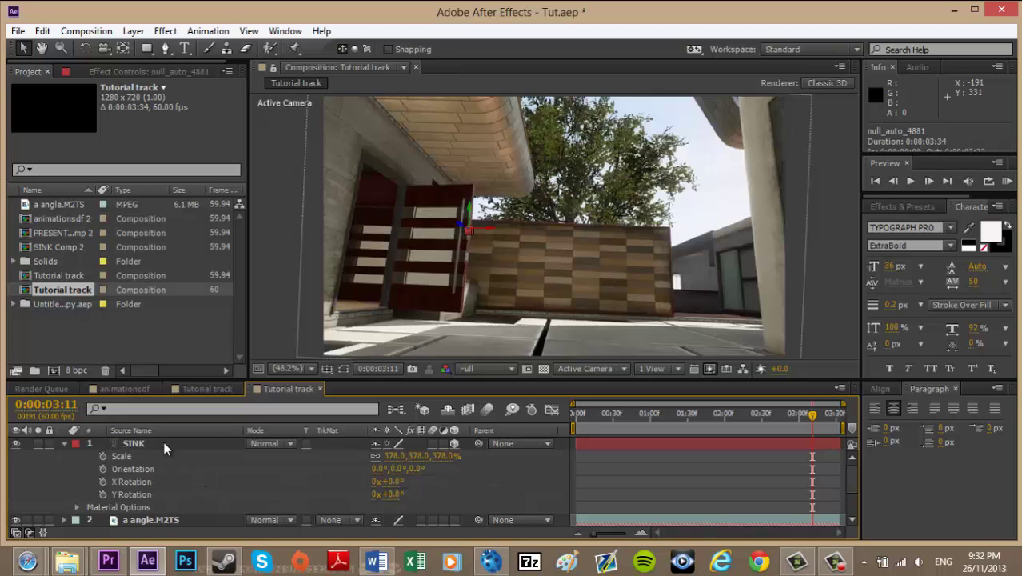
click(164, 445)
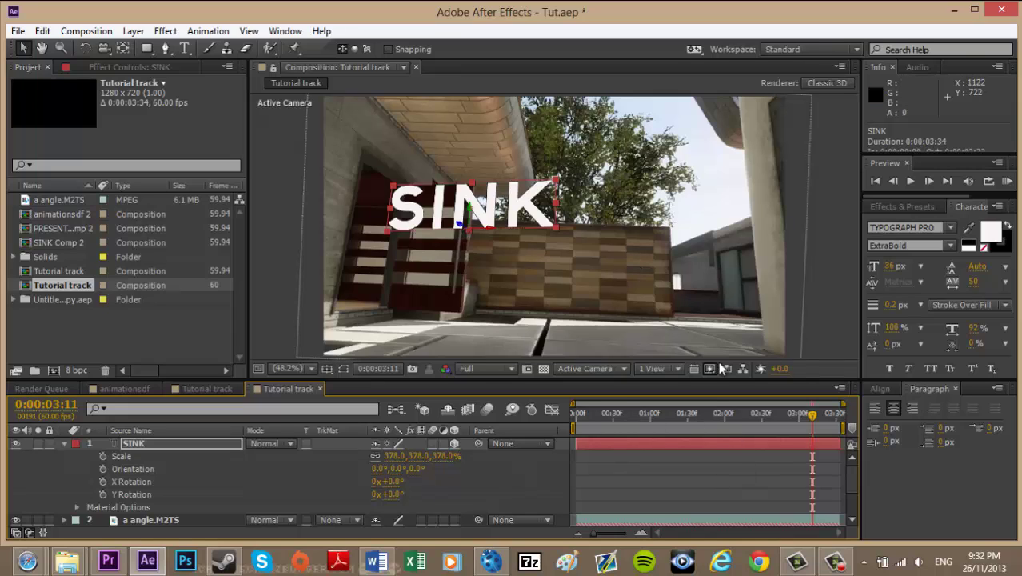
scroll(198, 460, down, 3)
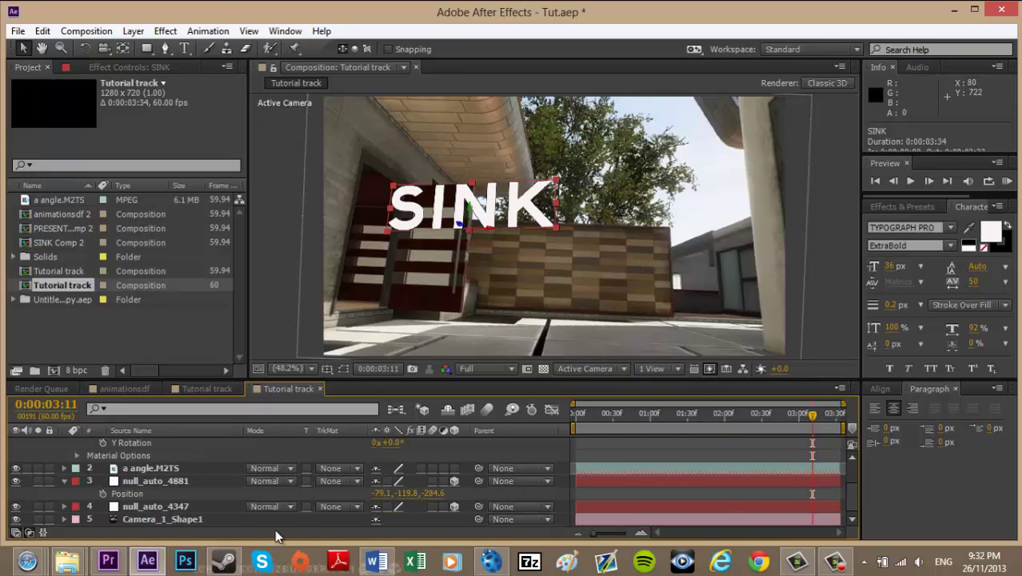
scroll(192, 487, up, 3)
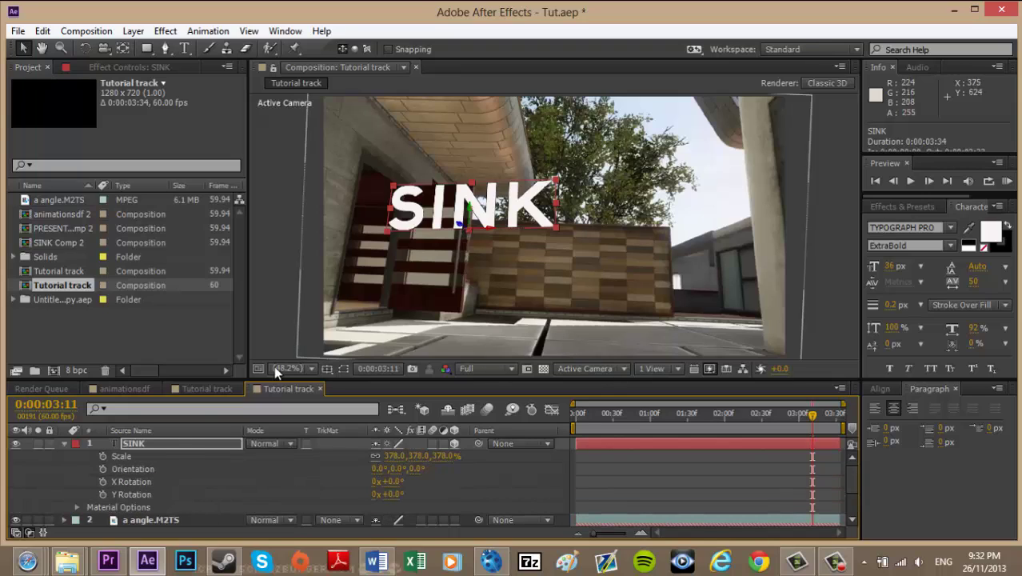
scroll(341, 480, down, 3)
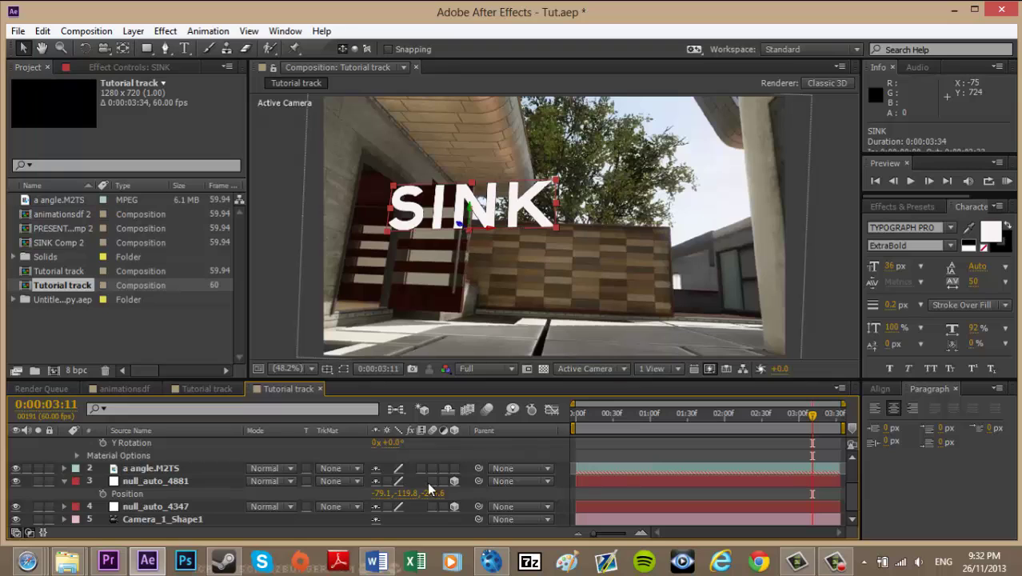
drag(429, 488, 439, 497)
scroll(171, 486, up, 3)
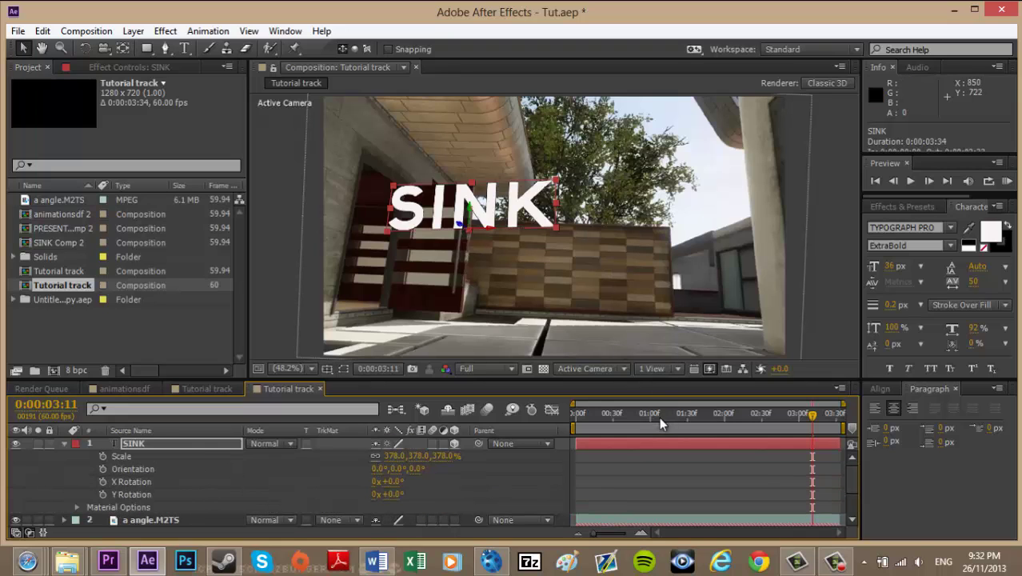
Step: Go to 0:00:02:52 and move the SINK text onto the wooden wall's upper edge, to position about 194.4, -92.8, -284.6
click(642, 415)
drag(637, 416, 789, 415)
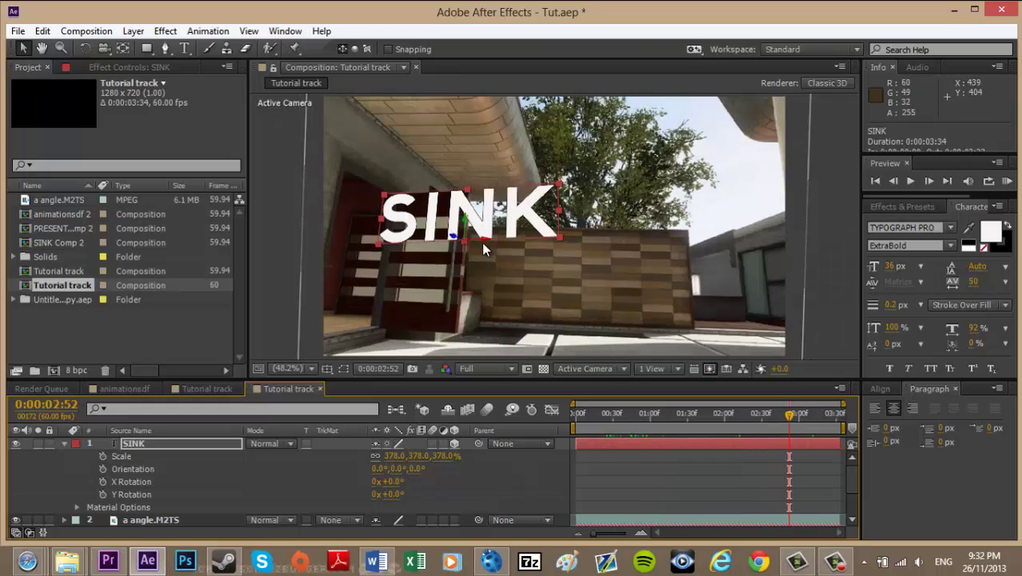
drag(484, 249, 602, 229)
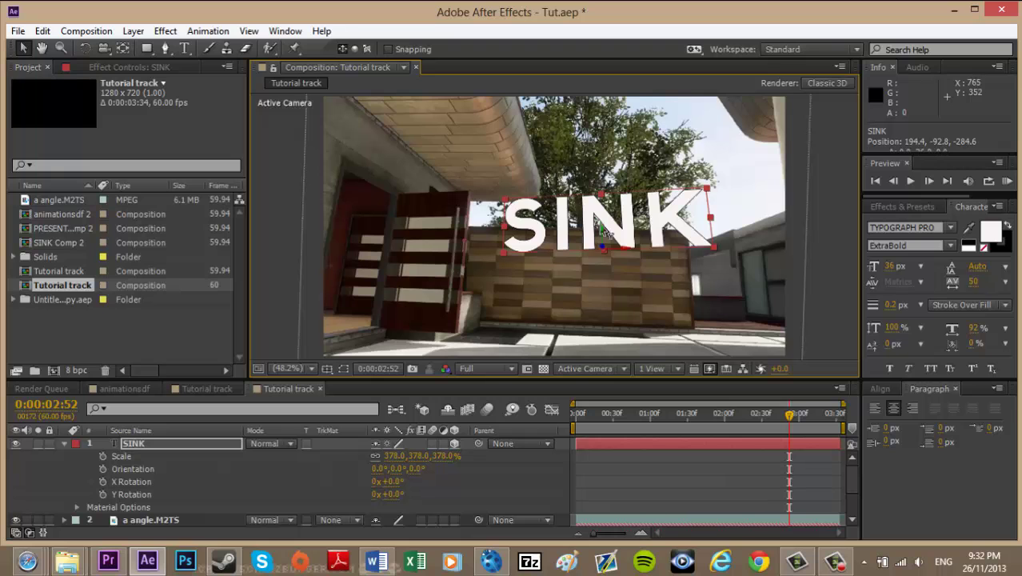
Step: Go to 0:00:02:20 and show the SINK text layer's rotation properties
drag(724, 414, 749, 397)
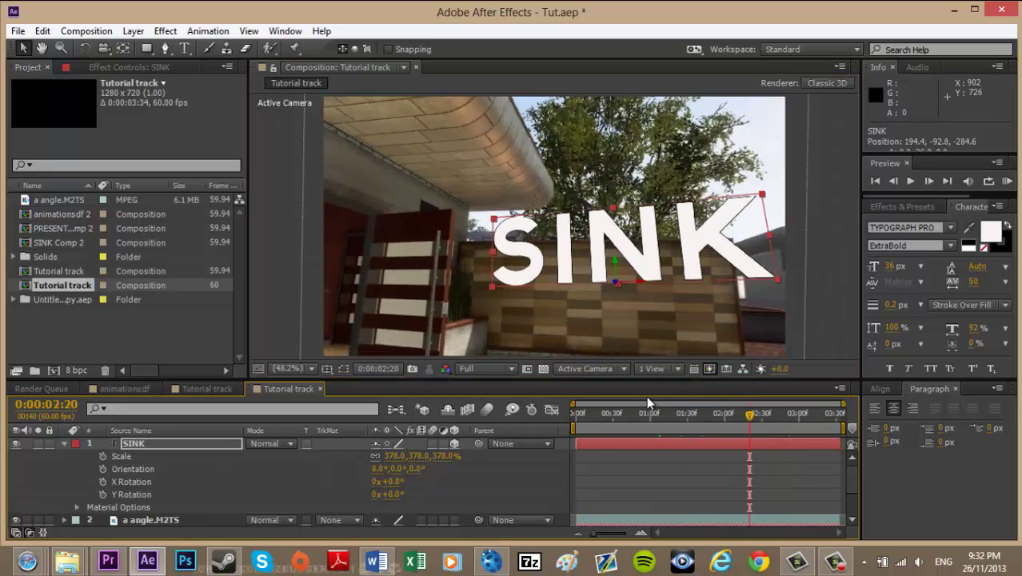
click(219, 443)
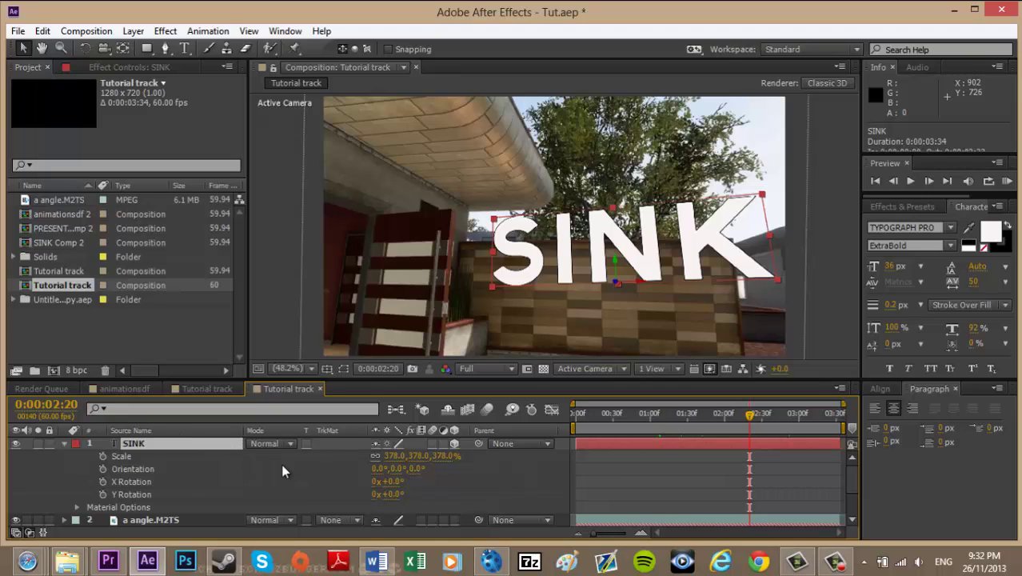
key(r)
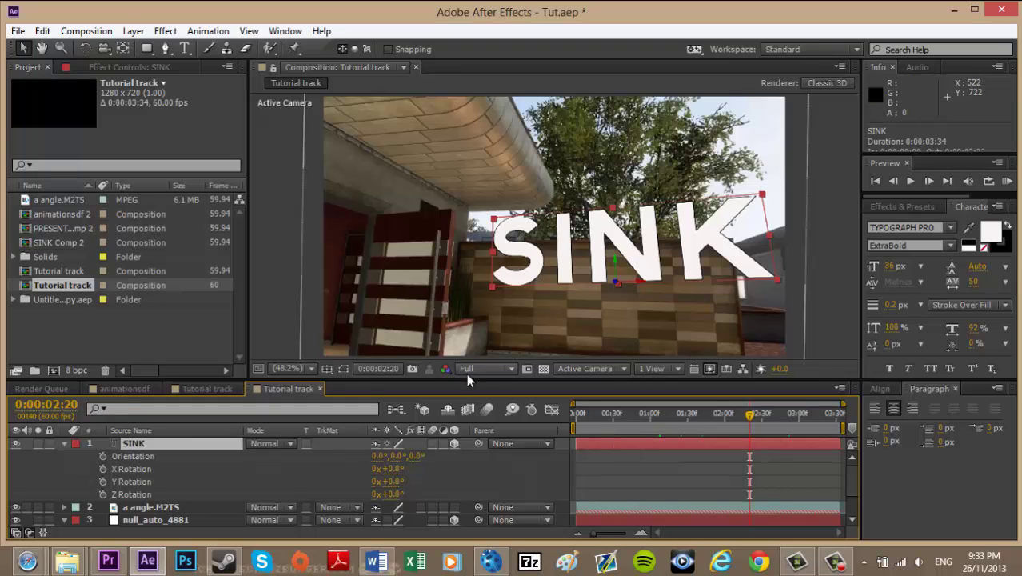
Step: Try an X rotation of -32° and a Y rotation of -4° on the SINK text, undoing each one
drag(393, 467, 346, 441)
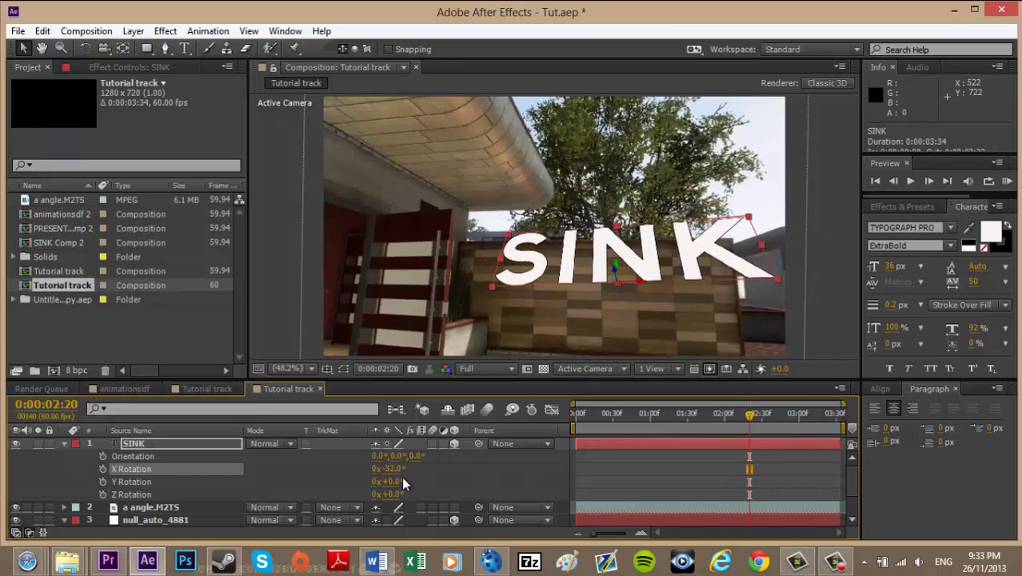
key(ctrl+z)
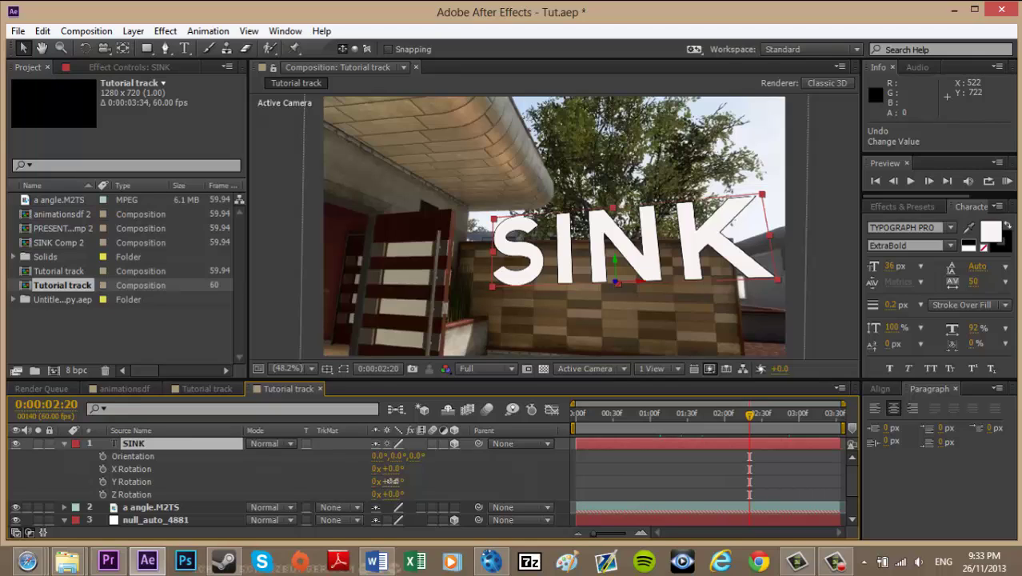
drag(394, 480, 388, 481)
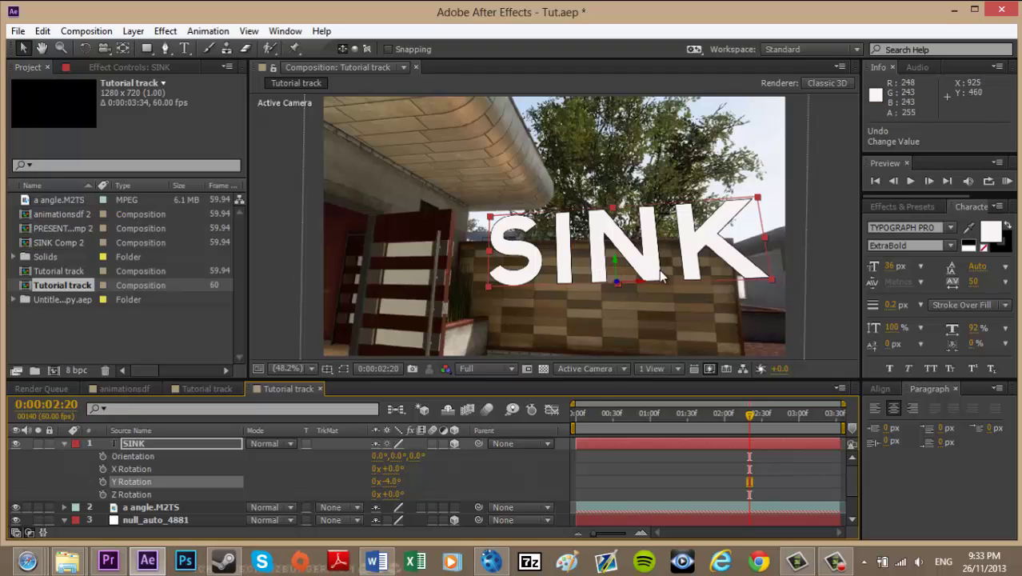
key(ctrl+z)
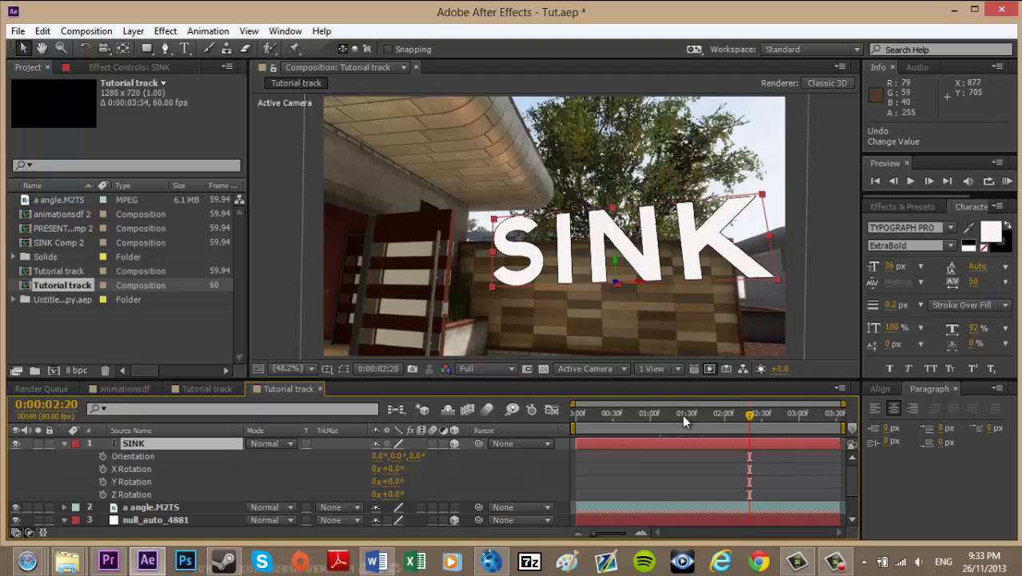
Step: Go to 0:00:02:12 and set the SINK text's Z rotation to 3°
drag(657, 417, 740, 409)
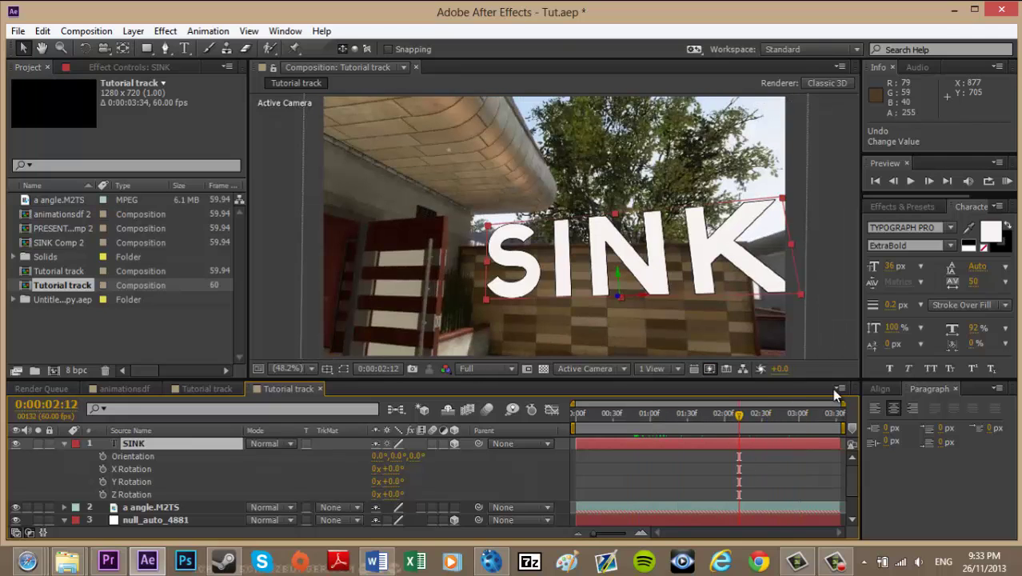
click(393, 493)
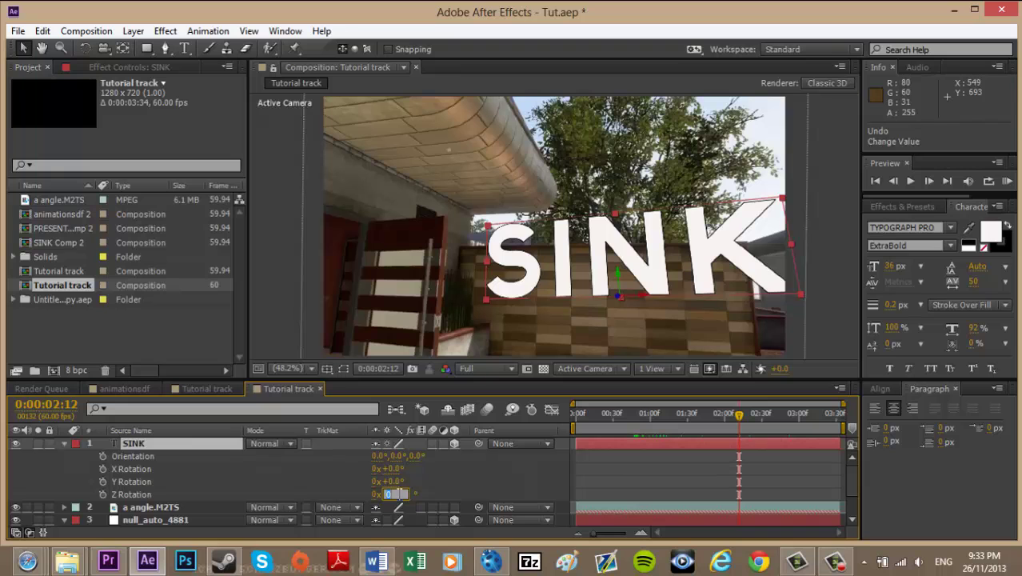
key(Return)
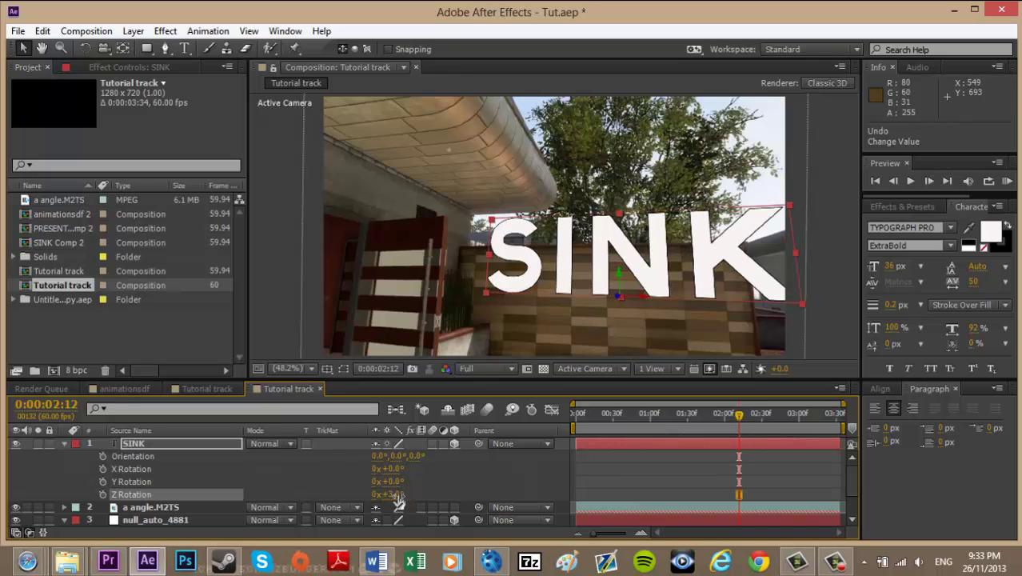
Step: Go to 0:00:03:25, set the SINK text's Z rotation to 2° to match the wall, and preview the footage
drag(617, 418, 830, 414)
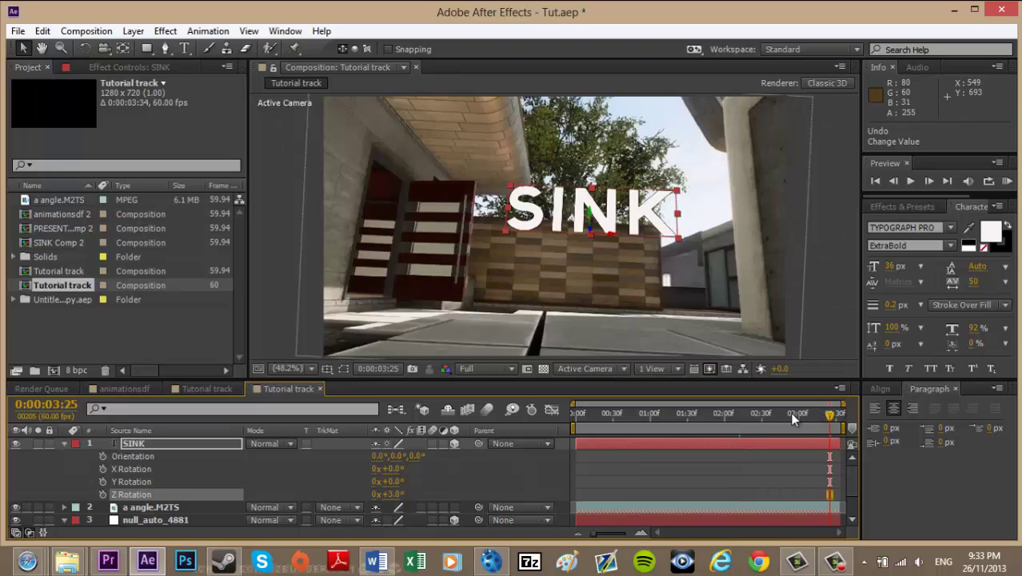
click(388, 494)
text(2)
key(Return)
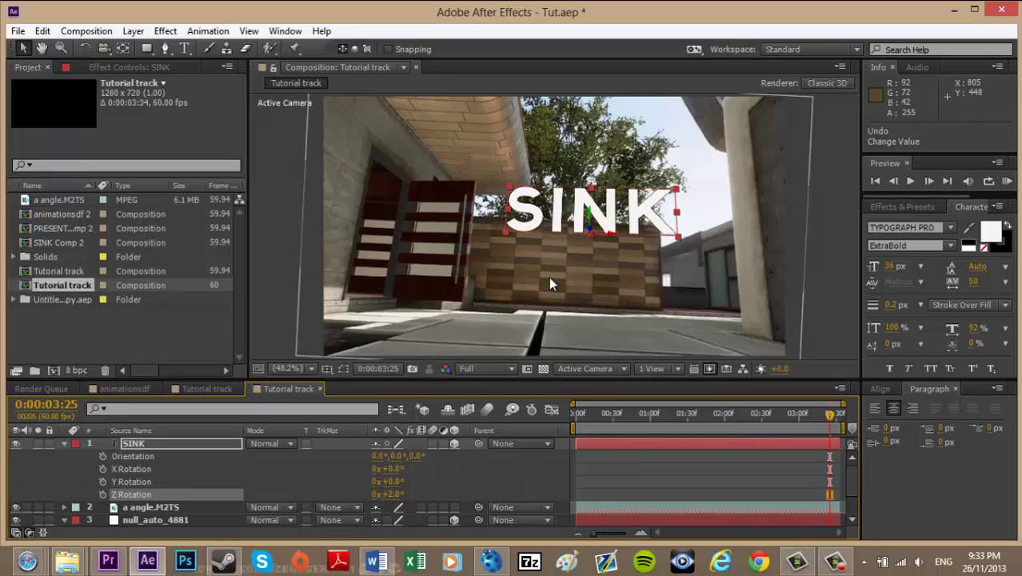
click(646, 418)
key(space)
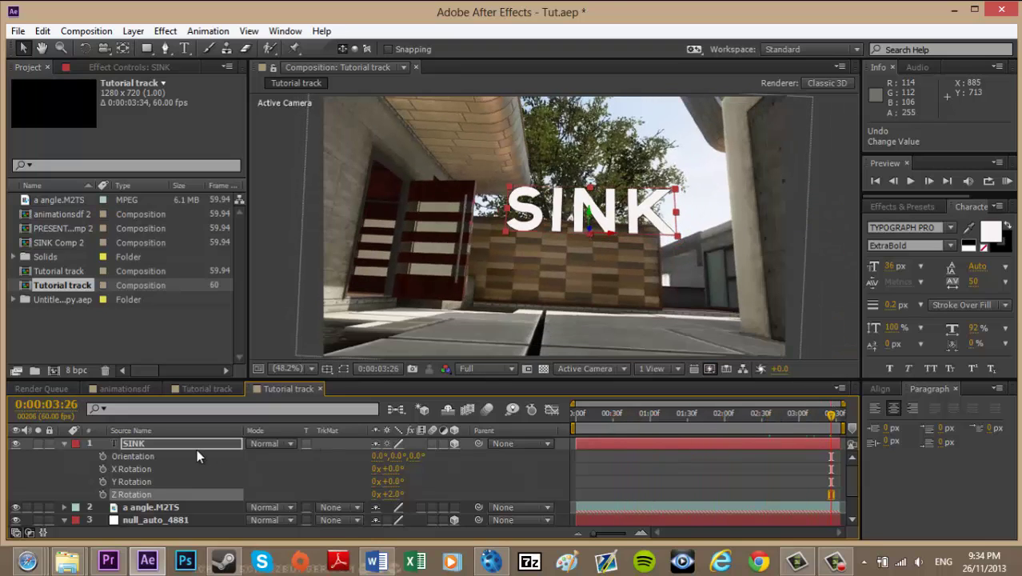
Step: Duplicate the SINK text layer and replace the duplicate's text with "PRESENTS"
click(196, 443)
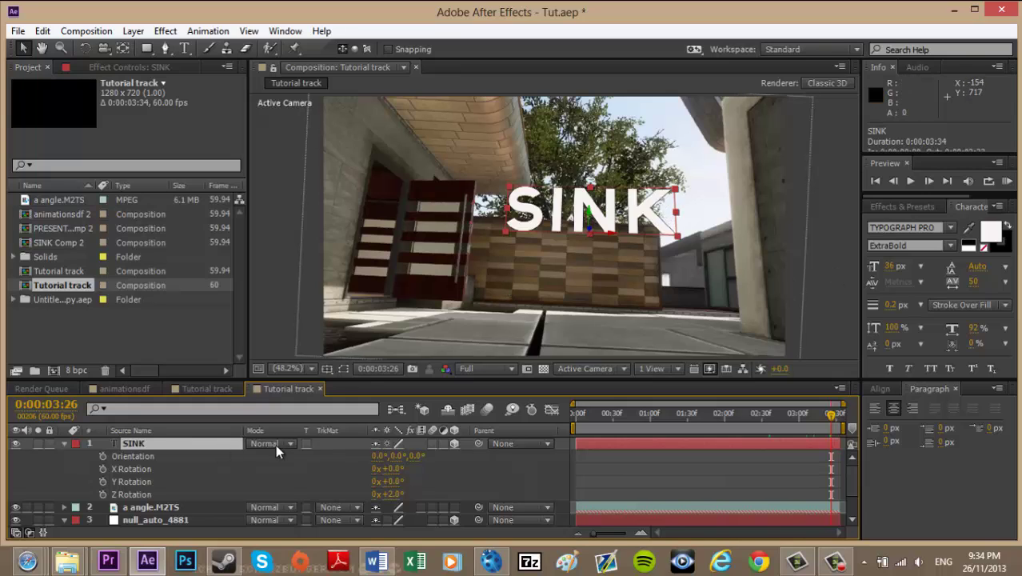
key(ctrl+d)
click(186, 49)
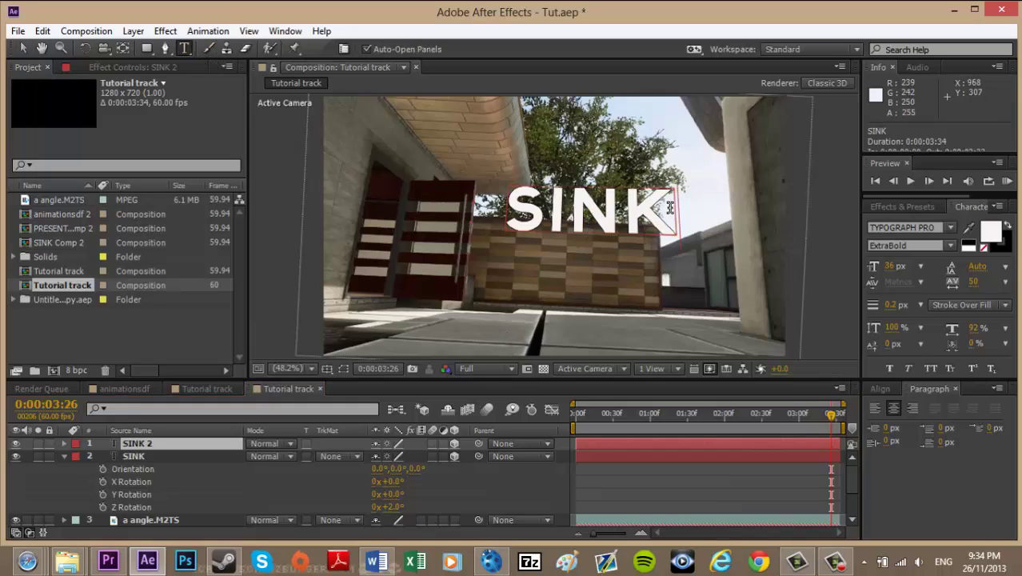
drag(670, 208, 510, 209)
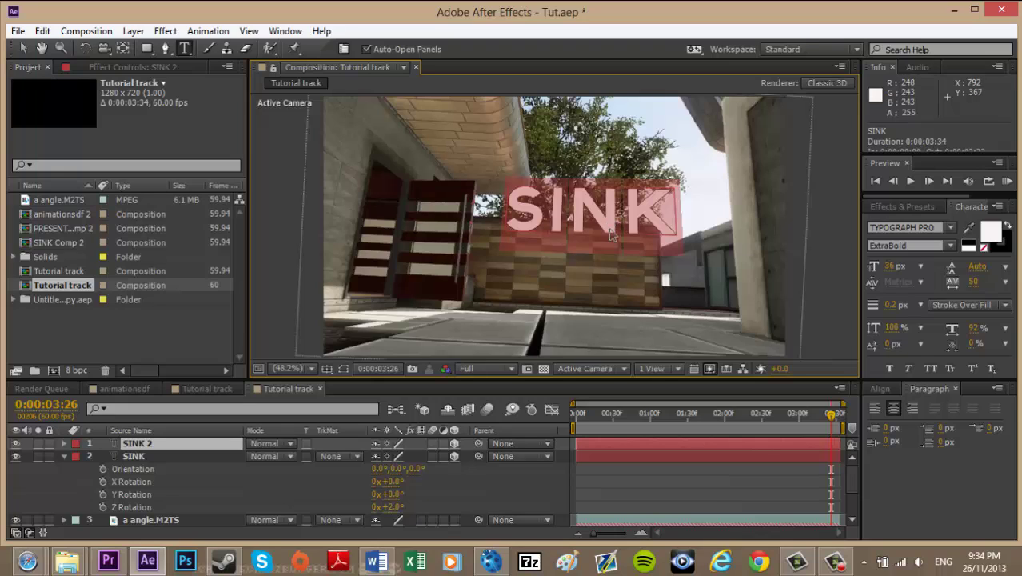
text(PRESENTS)
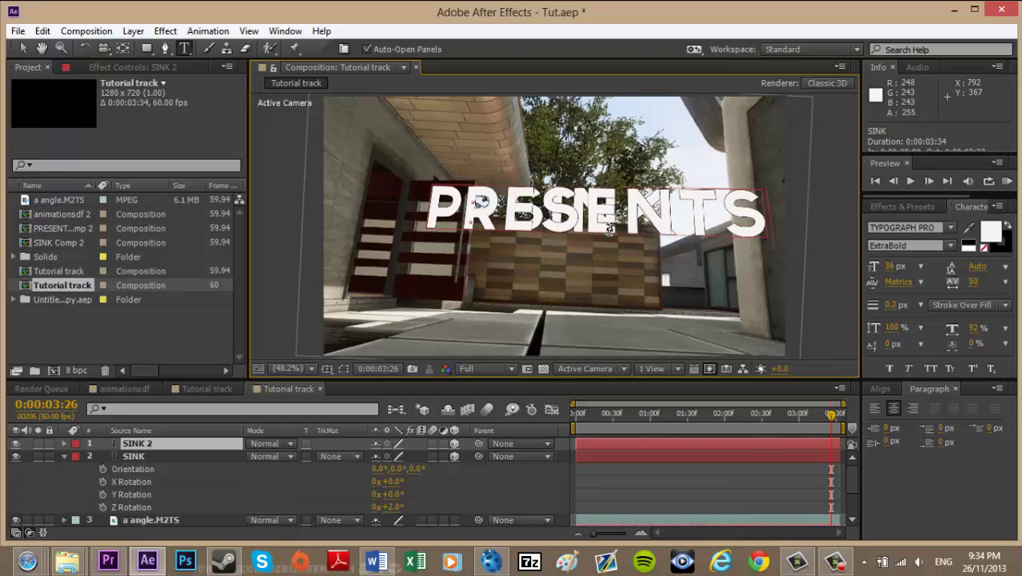
Step: Try lowering the PRESENTS text to a Y position of 51.2, then undo the change
click(202, 446)
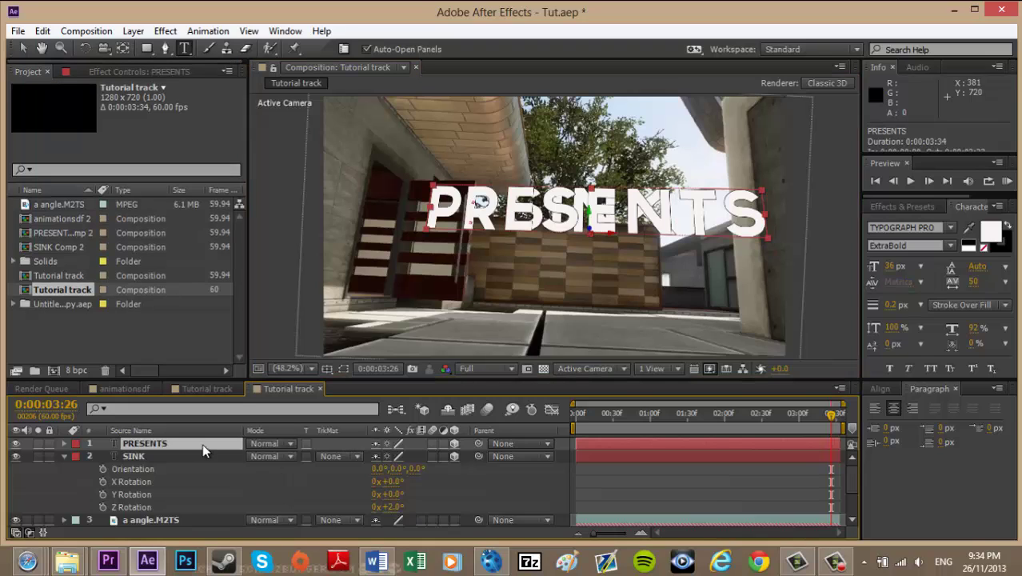
key(p)
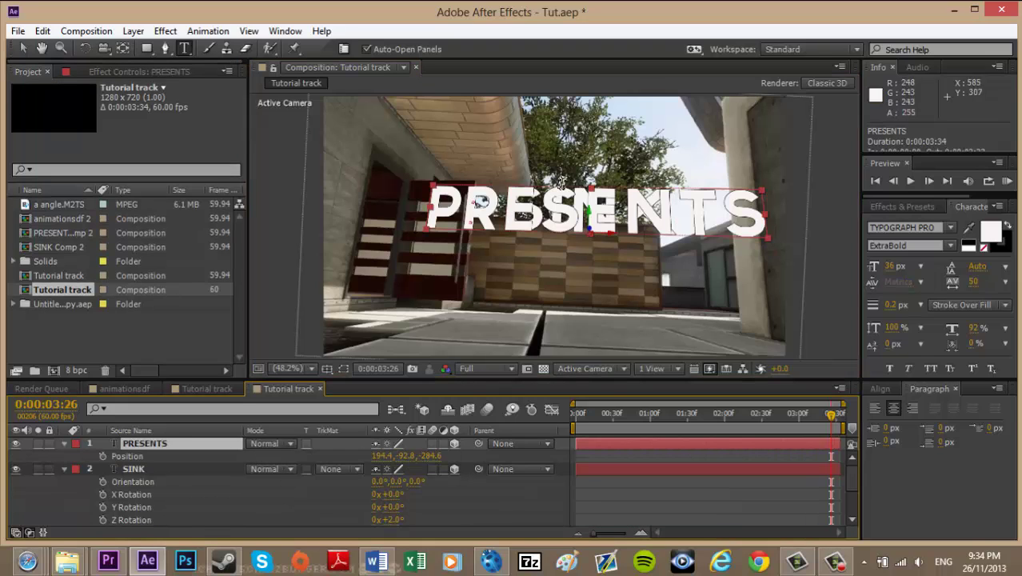
key(v)
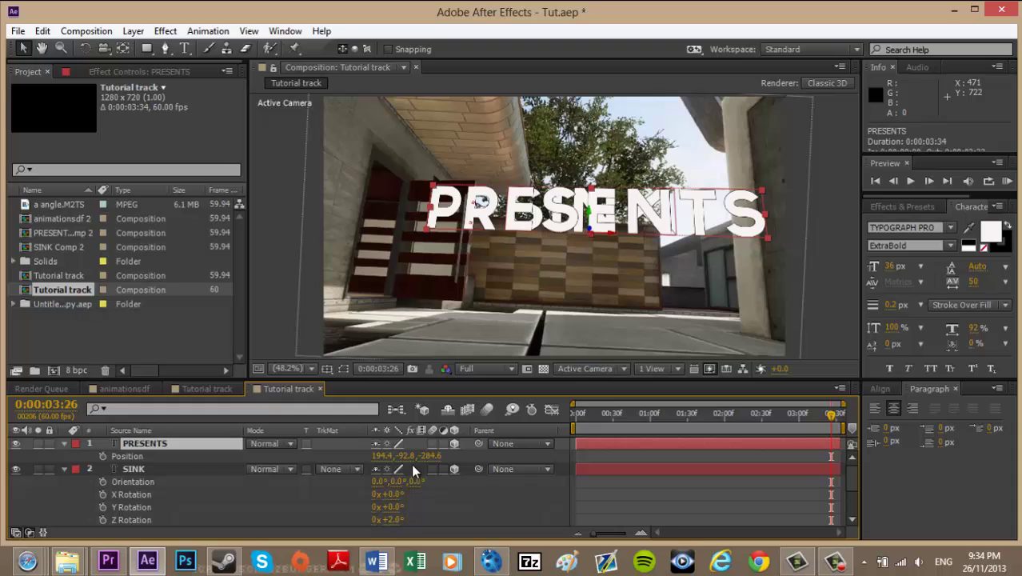
drag(406, 455, 525, 442)
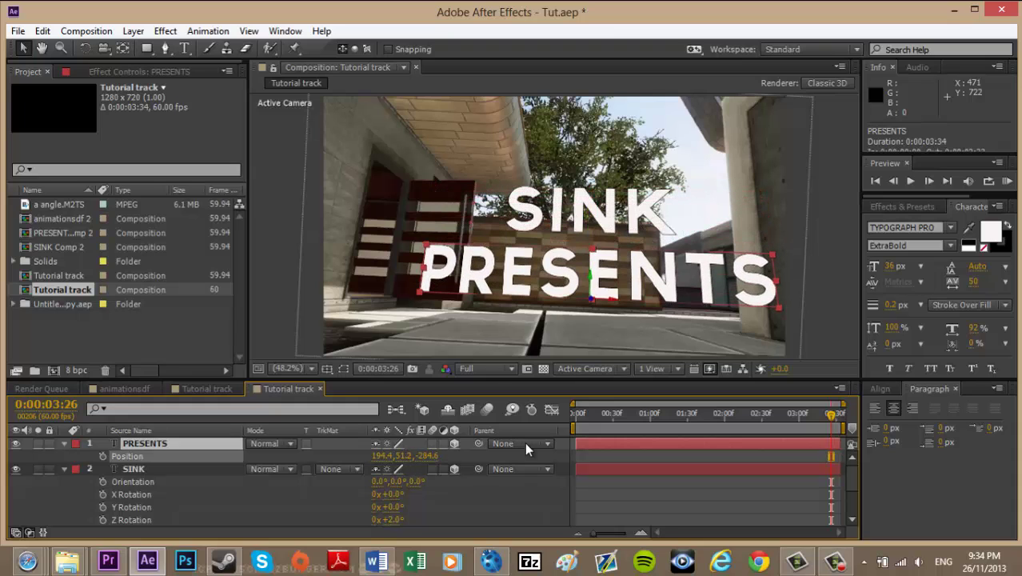
key(ctrl+z)
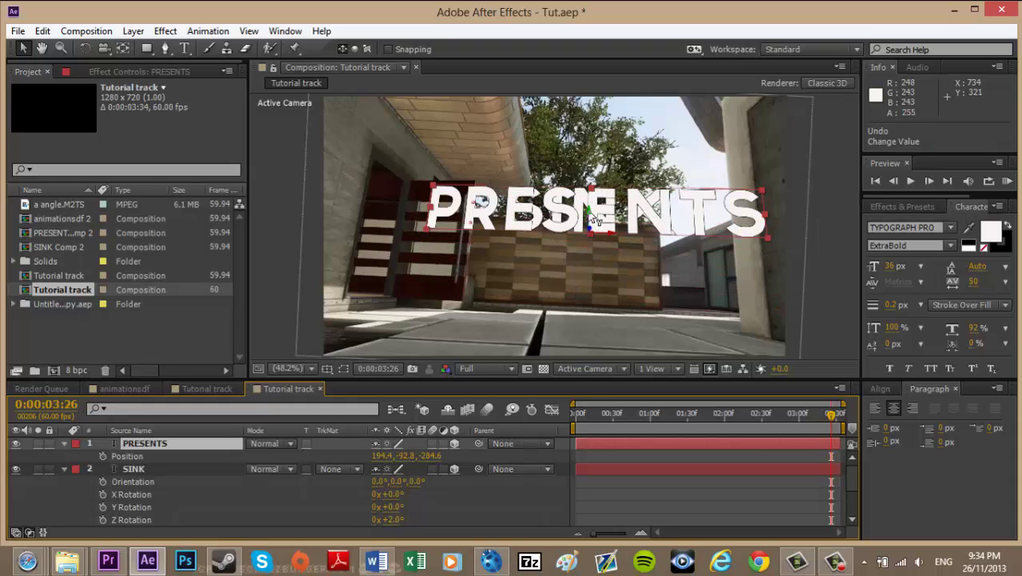
Step: Move the PRESENTS text directly below SINK, to a position of about 189.6, 43.9, -284.6
drag(596, 220, 589, 261)
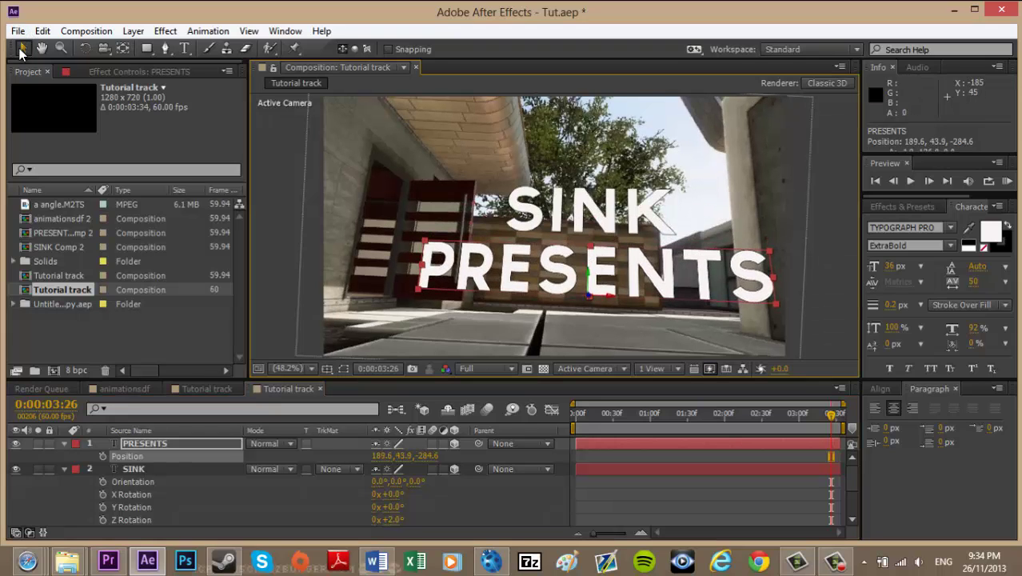
click(195, 437)
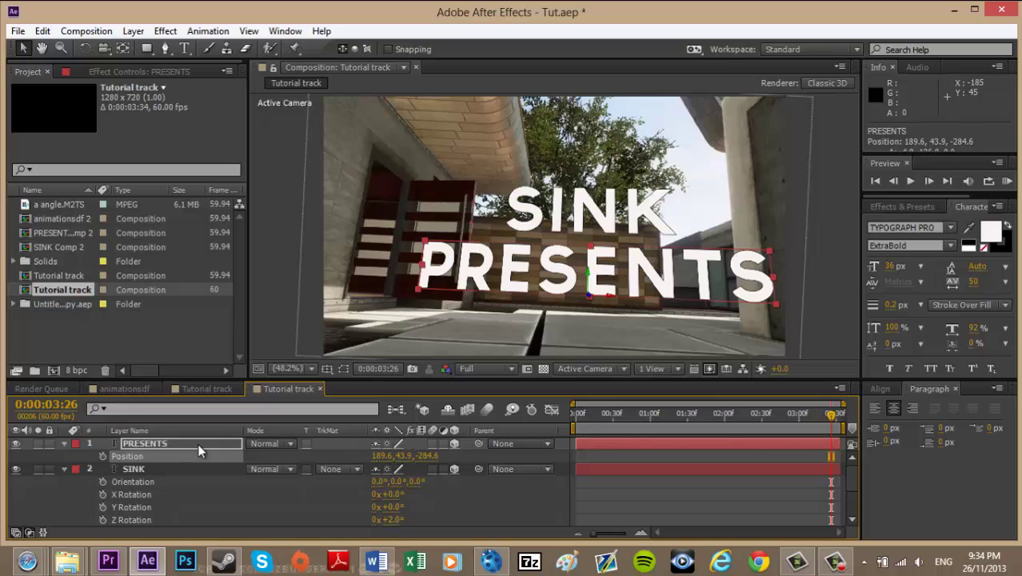
click(197, 445)
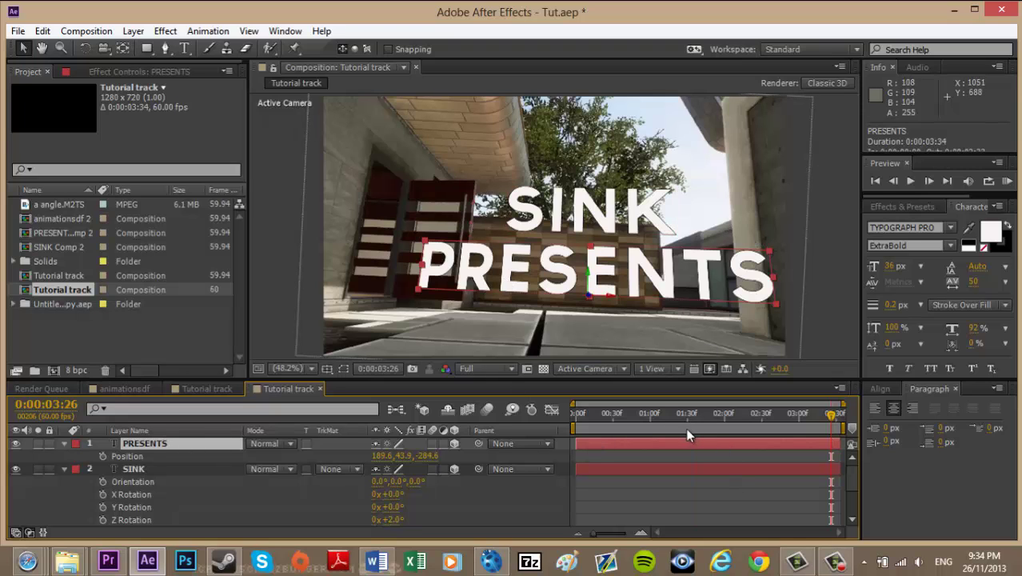
Step: Go to 0:00:03:33, scale the PRESENTS text to 227%, and raise it closer to SINK at about 191.6, -14.0, -284.6
drag(688, 434, 866, 413)
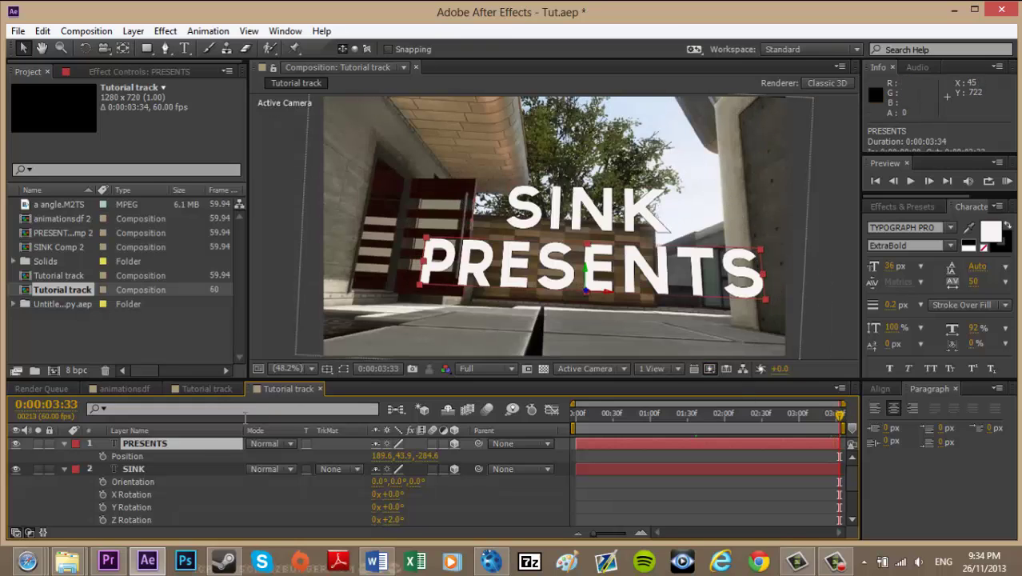
drag(383, 456, 291, 455)
drag(588, 278, 590, 255)
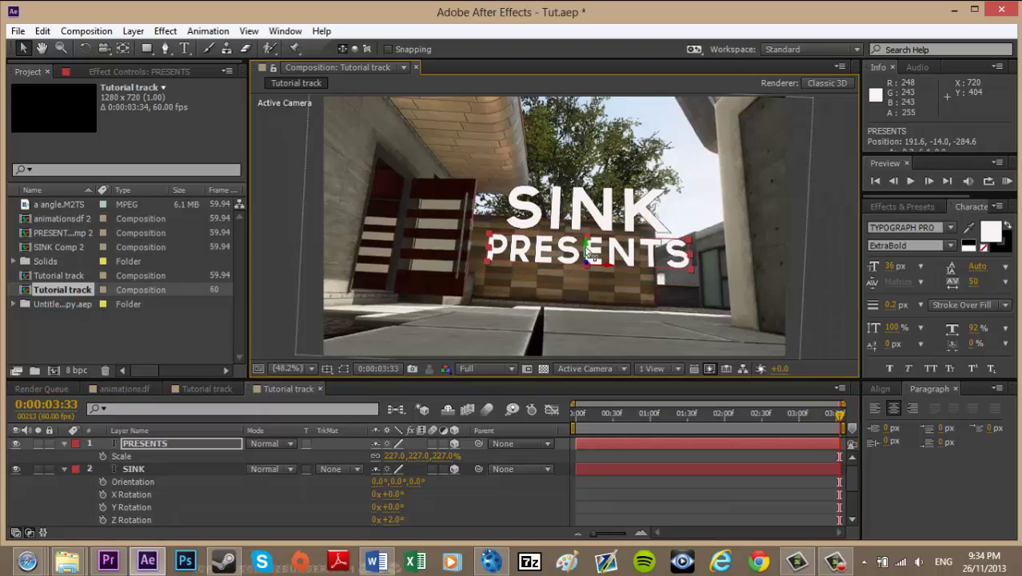
Step: Scrub through the footage to check how both texts sit on the wall, and collapse the PRESENTS and SINK layer properties
drag(602, 416, 858, 399)
drag(710, 409, 867, 390)
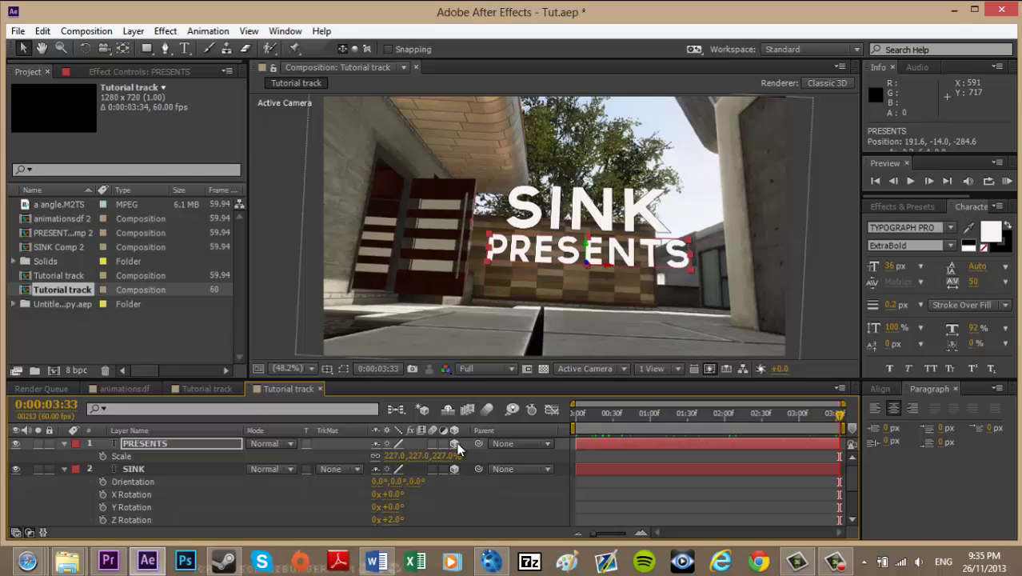
drag(627, 413, 824, 427)
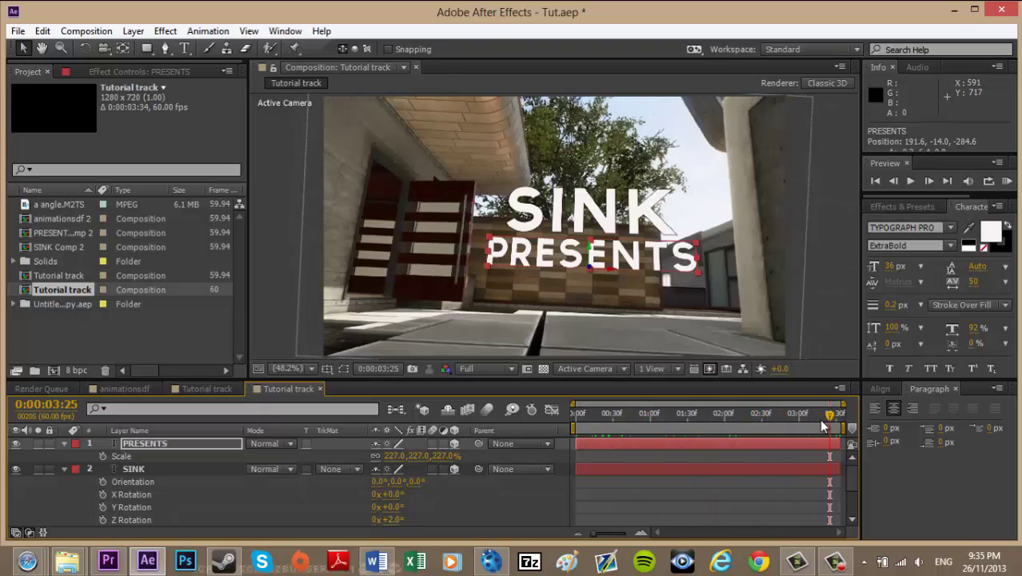
click(65, 469)
click(63, 443)
drag(711, 413, 755, 411)
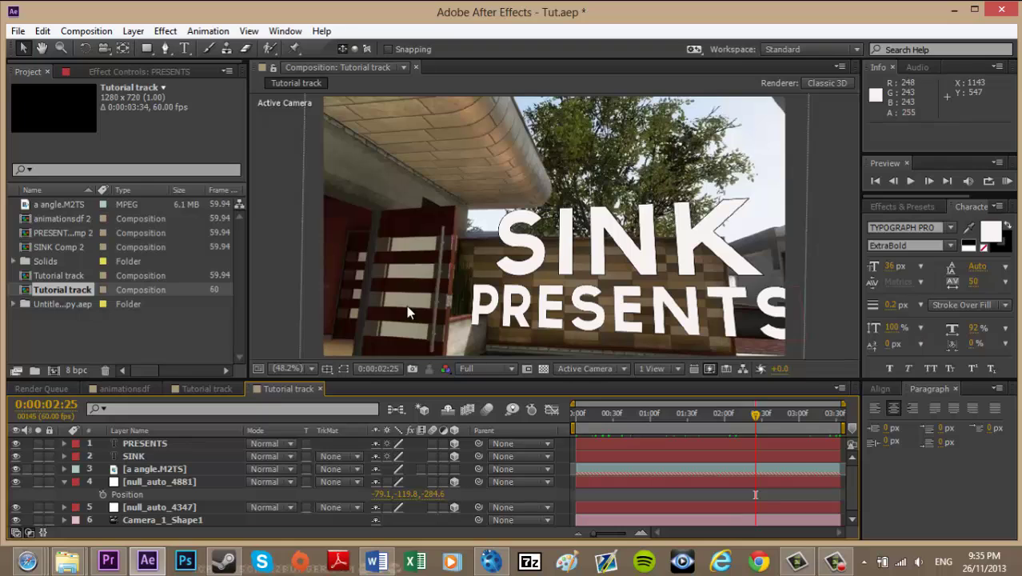
Step: Import iS Logo.png into the project from the Overlays folder on the Editing (D:) drive
mouse_move(69, 560)
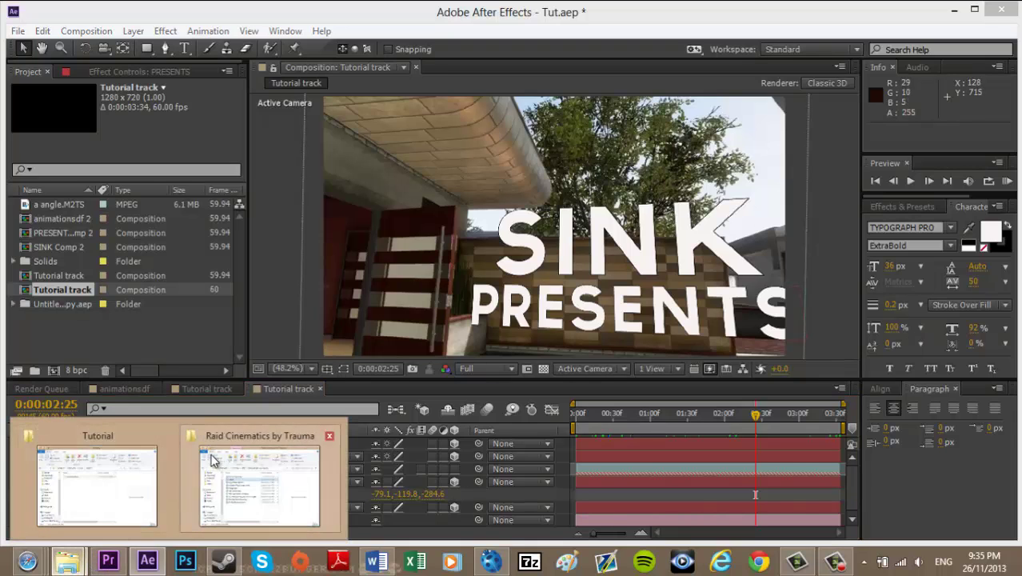
click(107, 470)
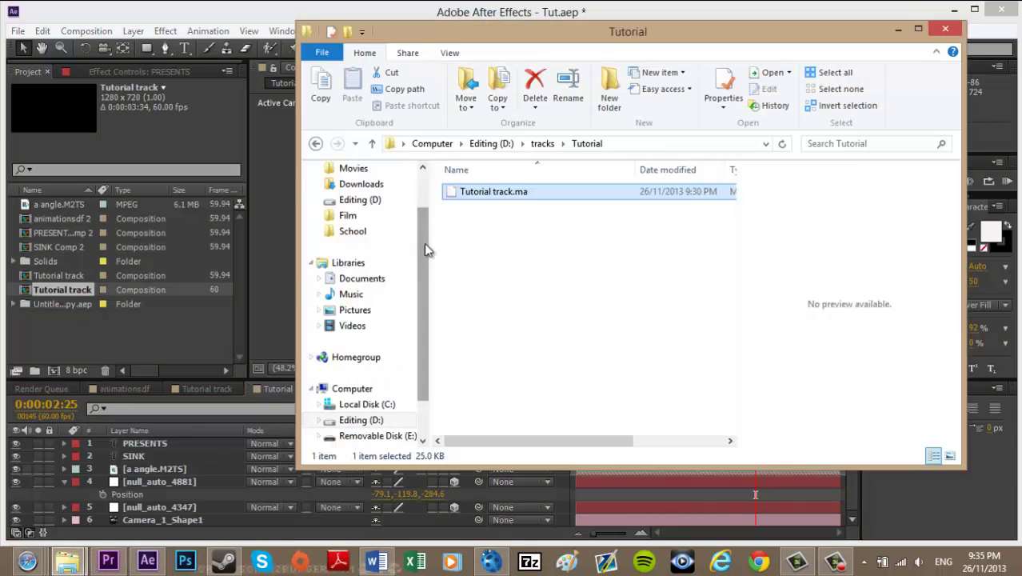
click(500, 144)
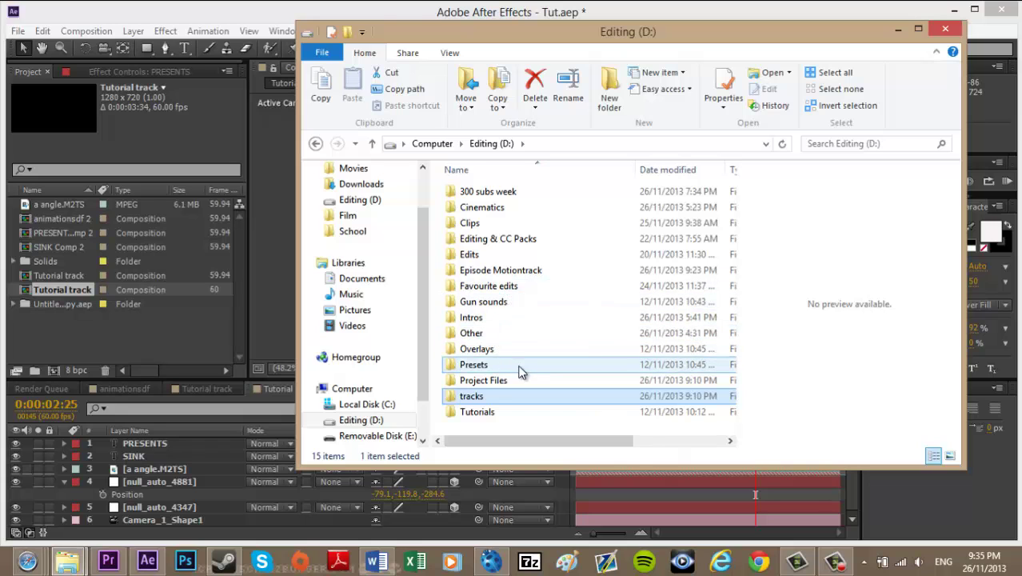
double_click(502, 348)
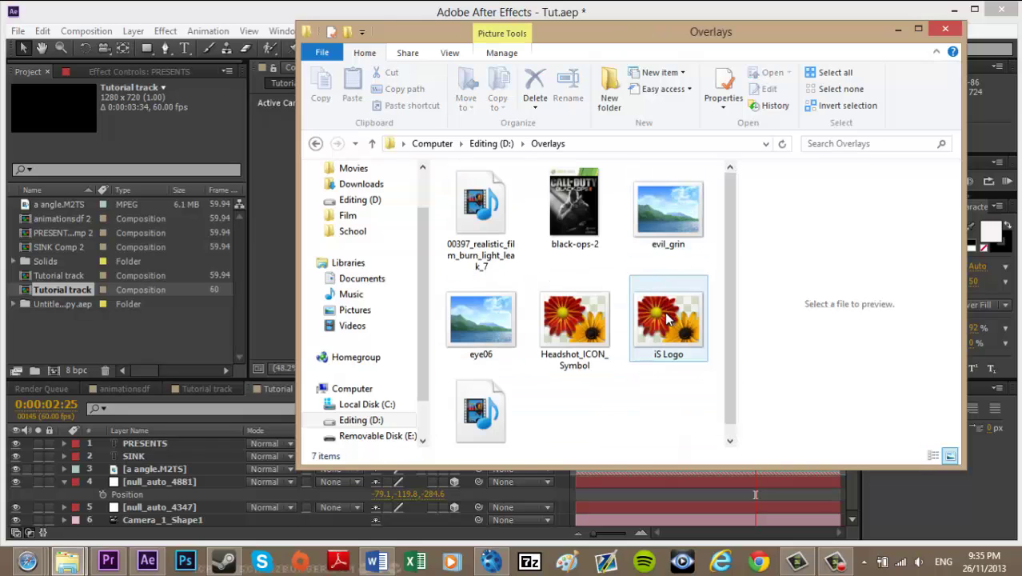
drag(668, 352, 192, 348)
key(alt+Tab)
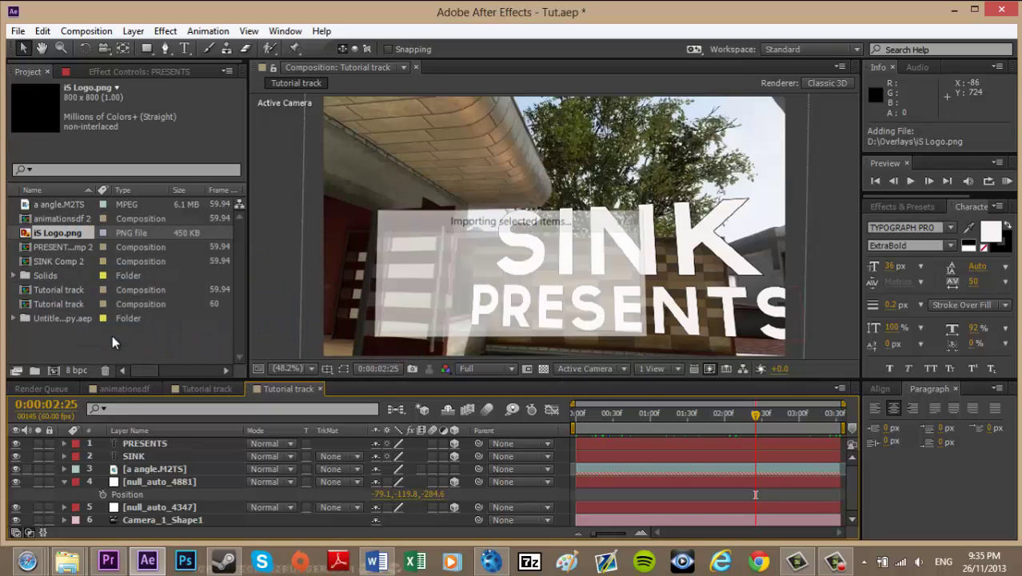
click(149, 445)
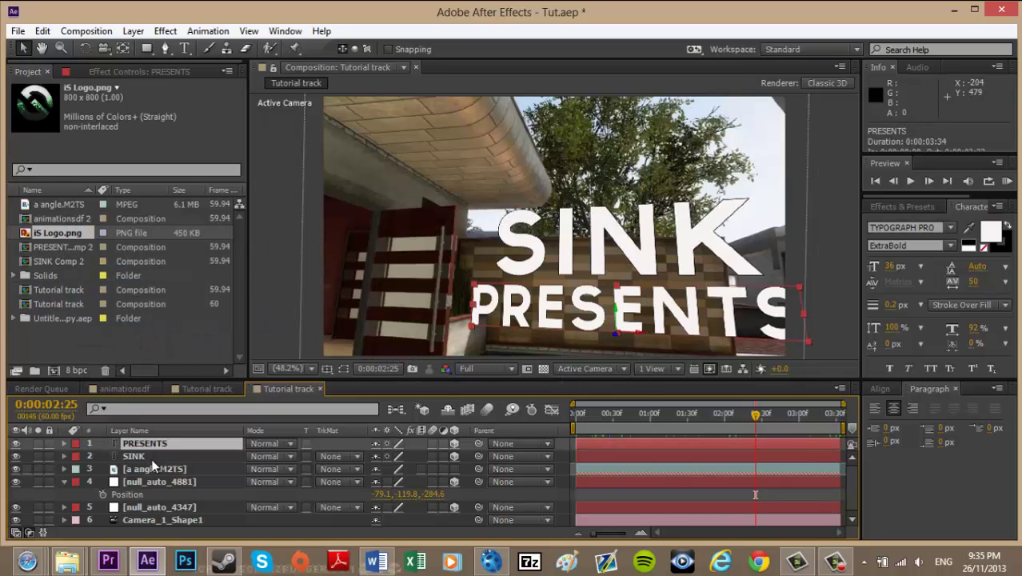
click(15, 443)
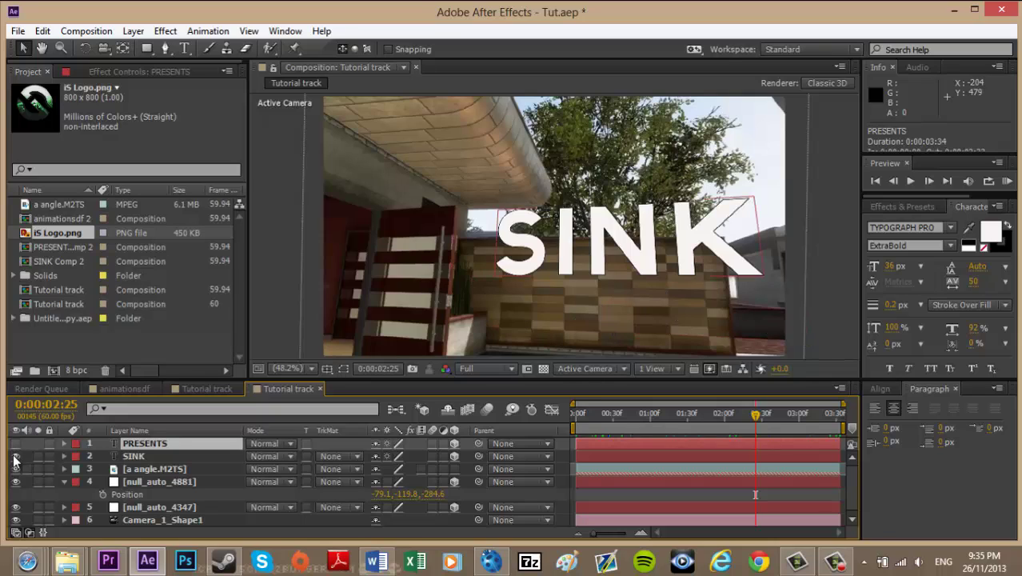
click(16, 444)
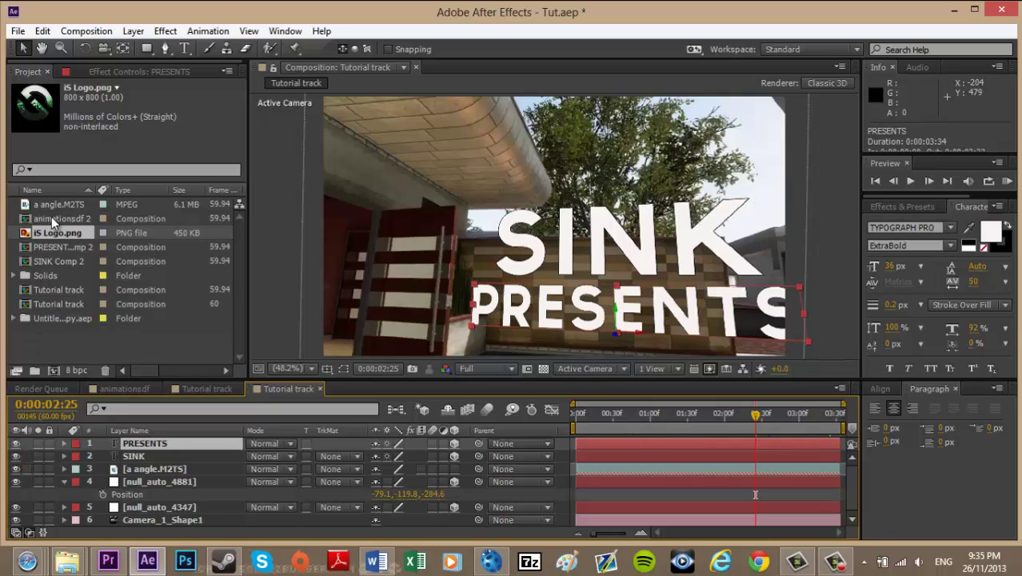
Step: Add iS Logo.png above the text layers as a 3D layer and give it the SINK layer's position
drag(62, 241, 144, 440)
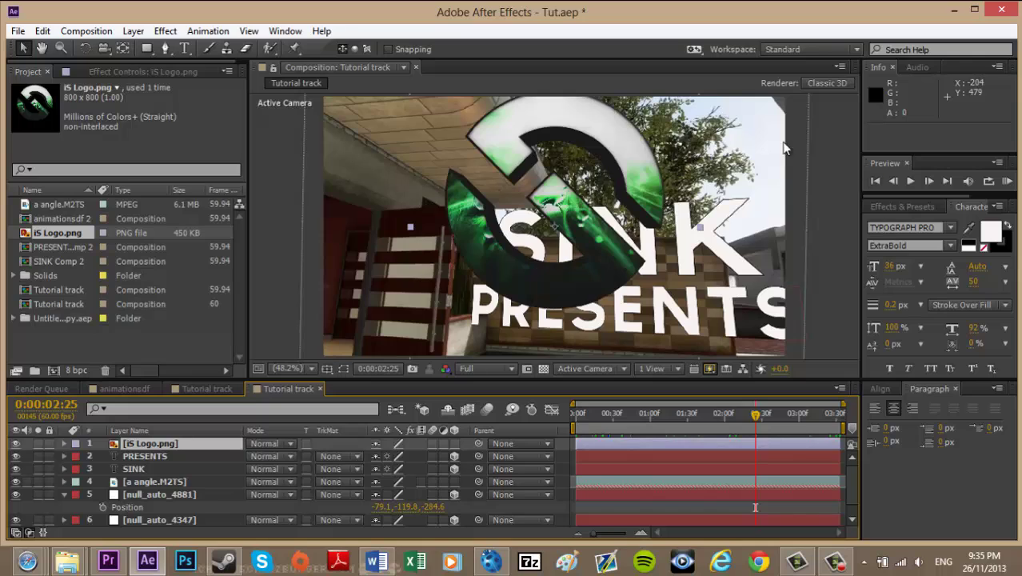
click(453, 442)
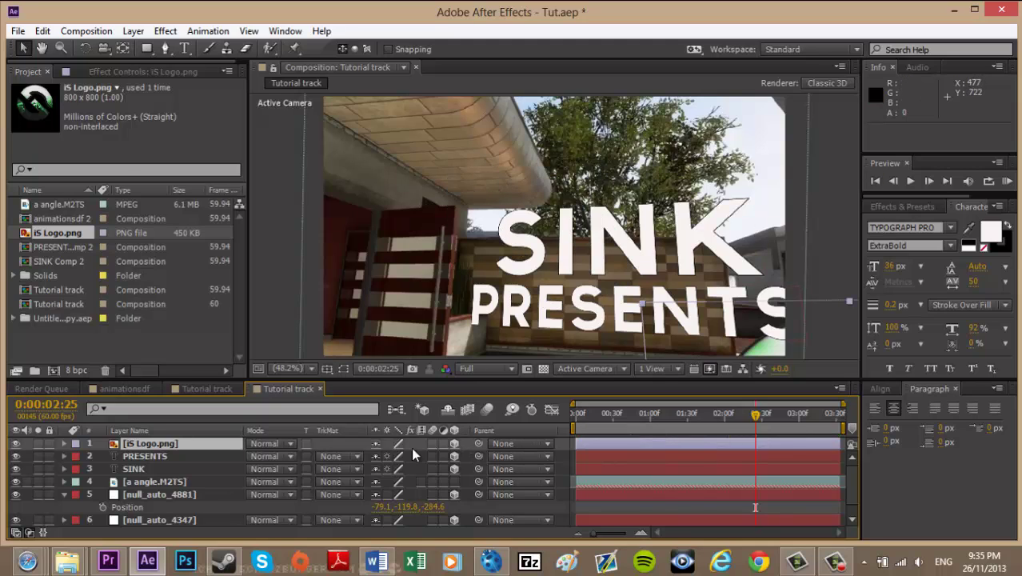
click(201, 469)
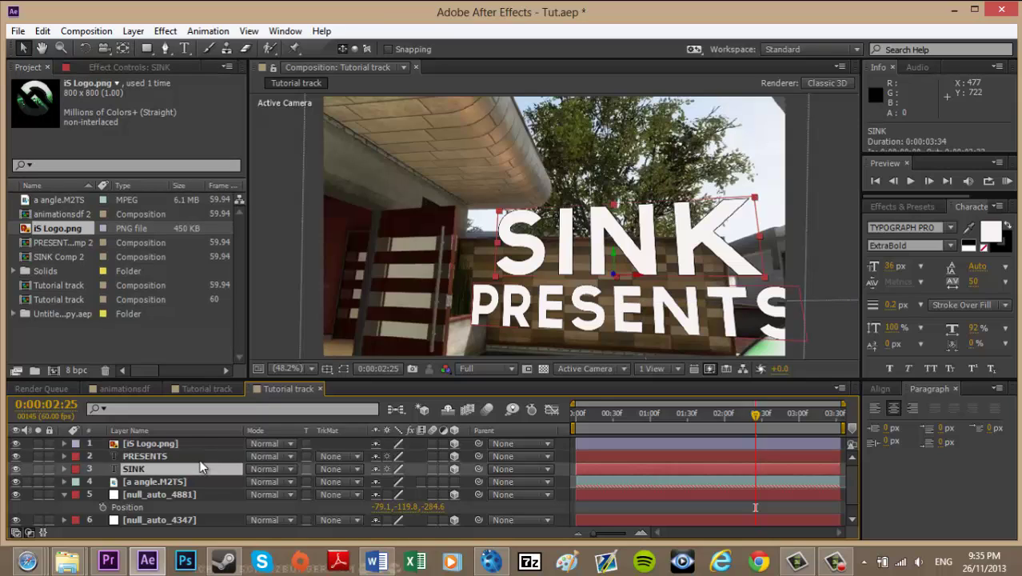
key(p)
click(155, 445)
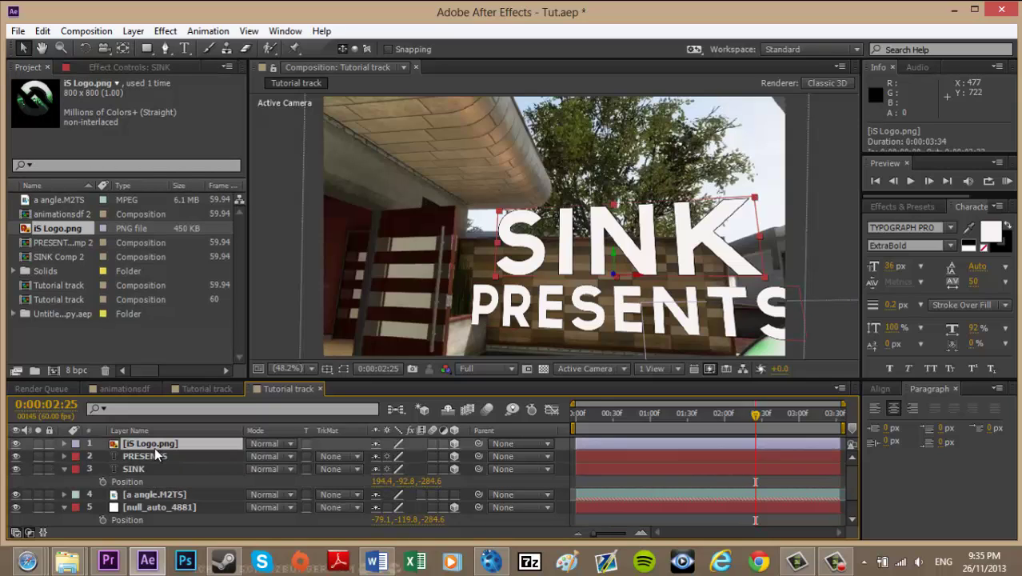
key(ctrl+v)
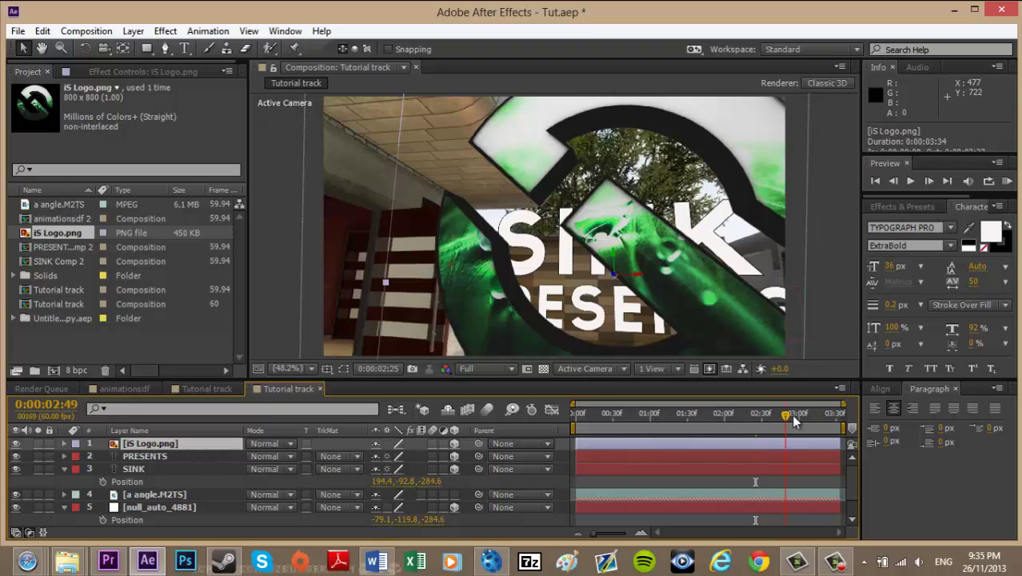
Step: At 0:00:03:33, scale the logo to 54% and lower it to a position of about 194.4, -72.1, -284.6
drag(794, 421, 885, 418)
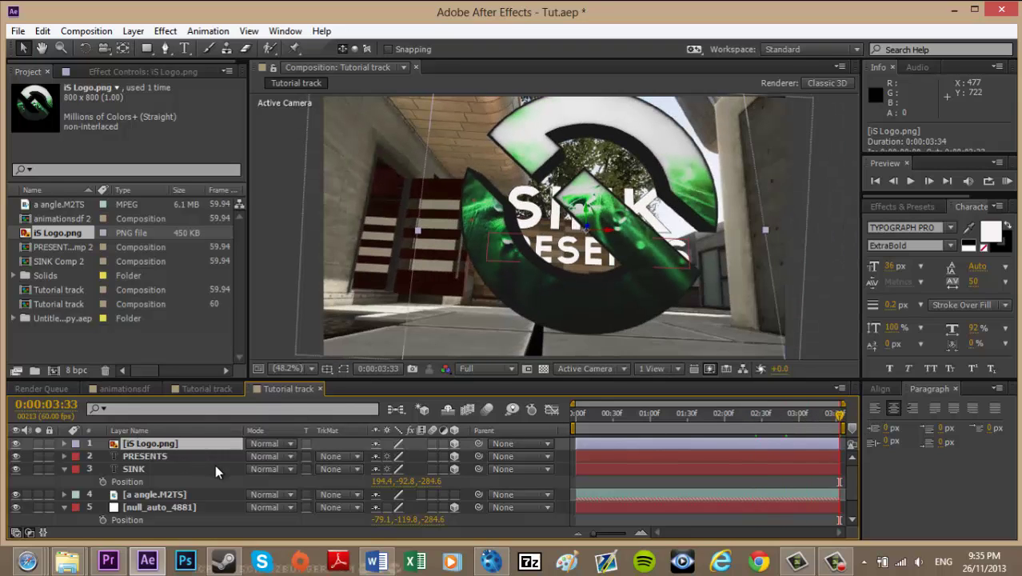
key(s)
drag(403, 455, 359, 451)
drag(569, 213, 570, 221)
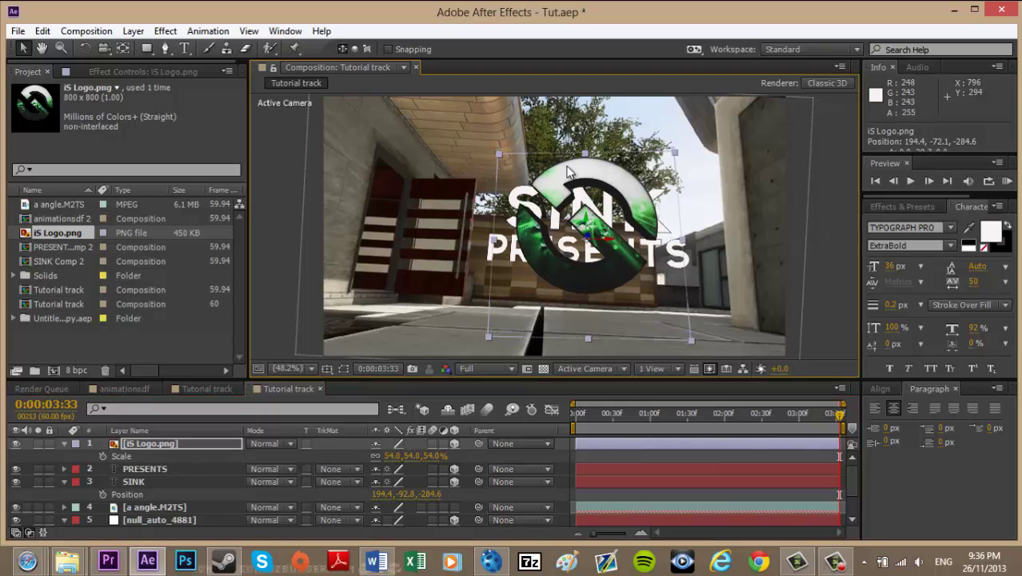
Step: Place the iS Logo.png layer beneath the SINK layer and scrub through the footage to check the logo behind the text
drag(146, 440, 152, 485)
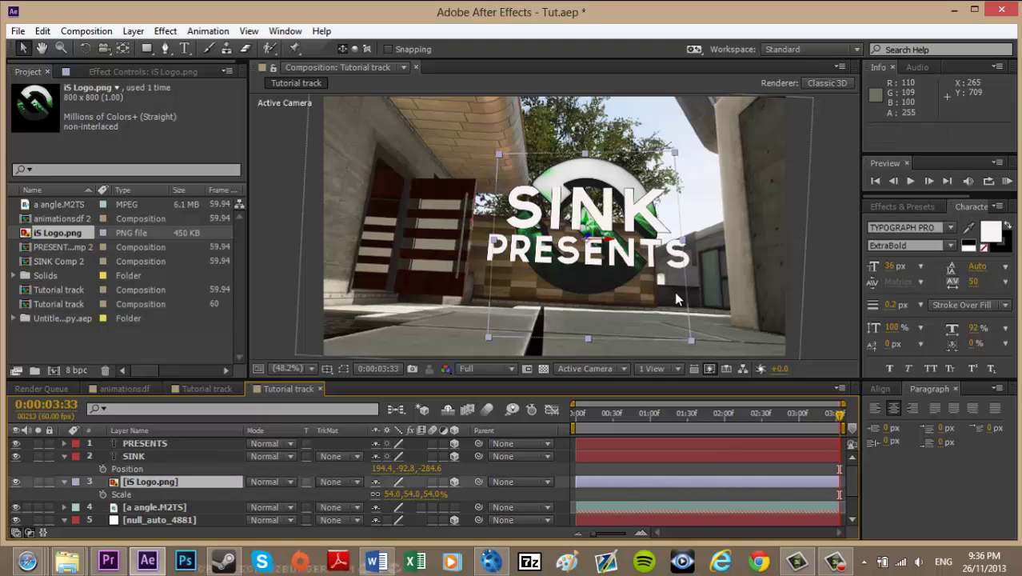
drag(591, 418, 755, 411)
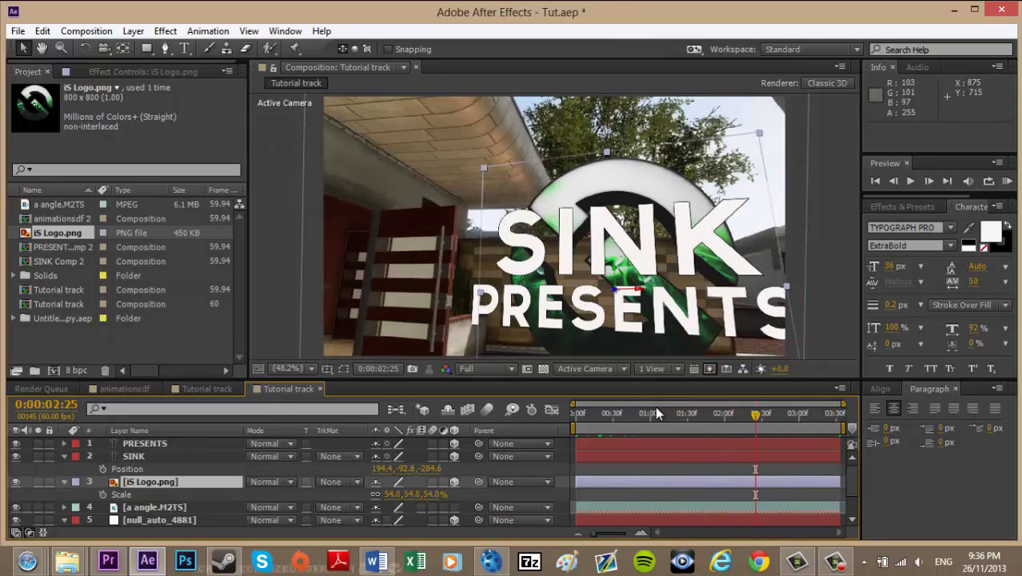
drag(650, 417, 737, 383)
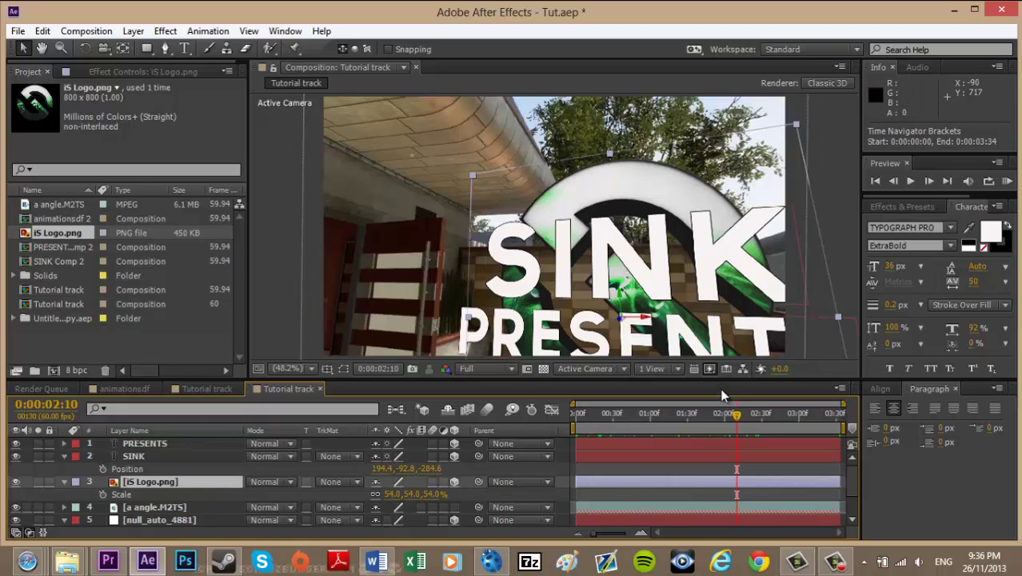
Step: Hide the PRESENTS, SINK and iS Logo.png layers
click(16, 443)
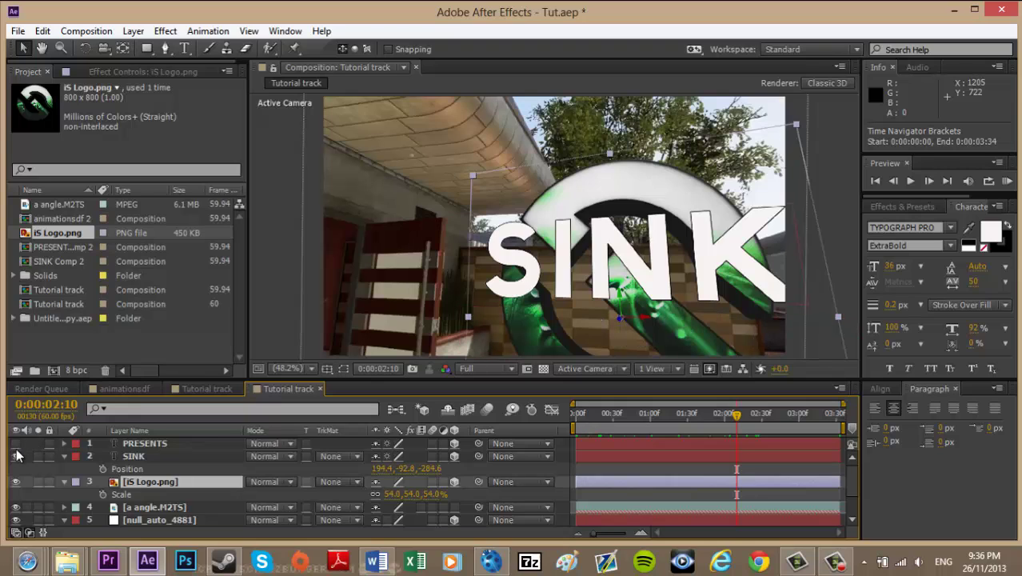
click(15, 456)
click(15, 481)
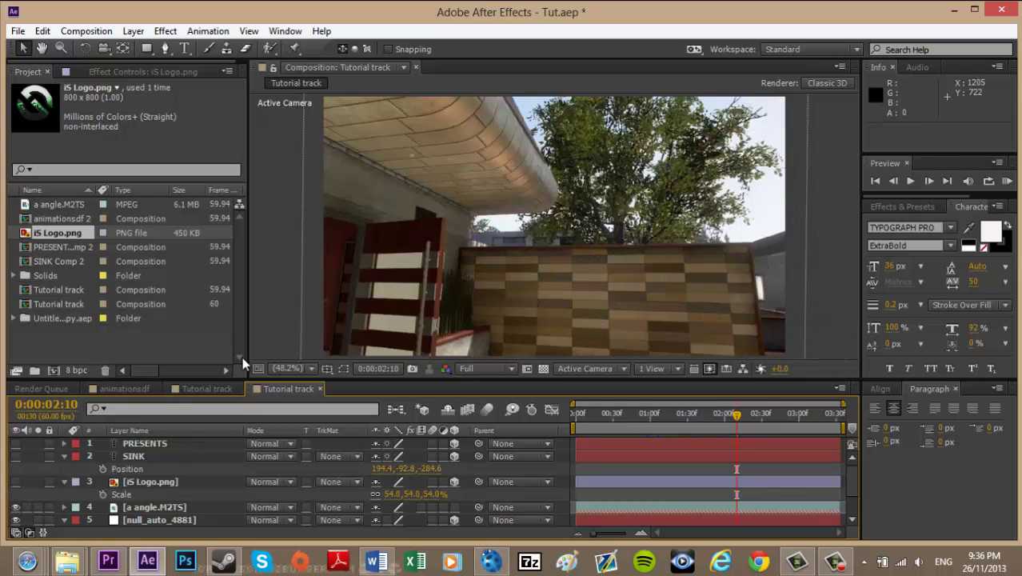
Step: Look through the animationsdf composition, then add animationsdf 2 as the top layer of the Tutorial track composition
click(142, 388)
drag(653, 422, 682, 415)
click(284, 389)
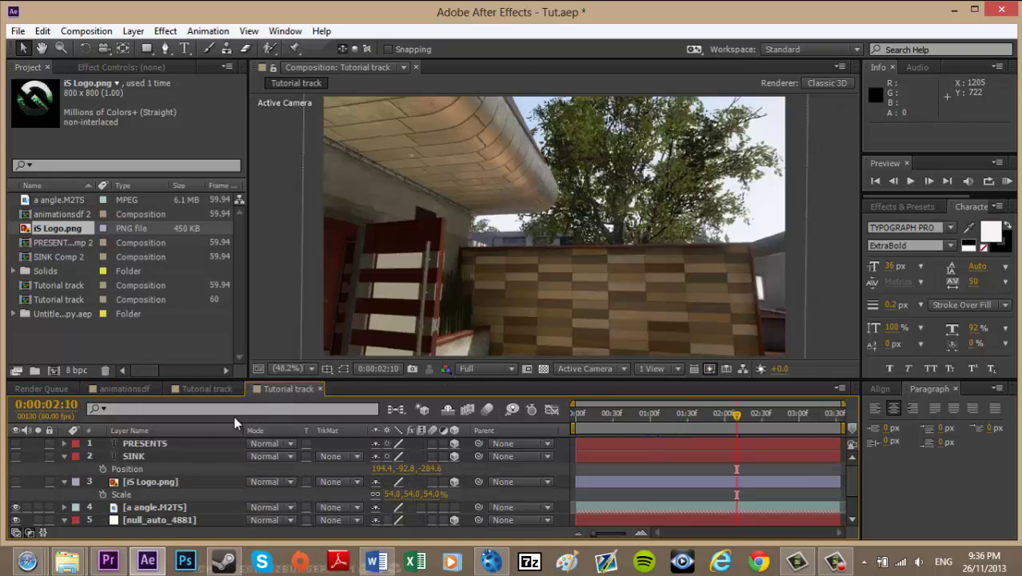
drag(46, 210, 161, 442)
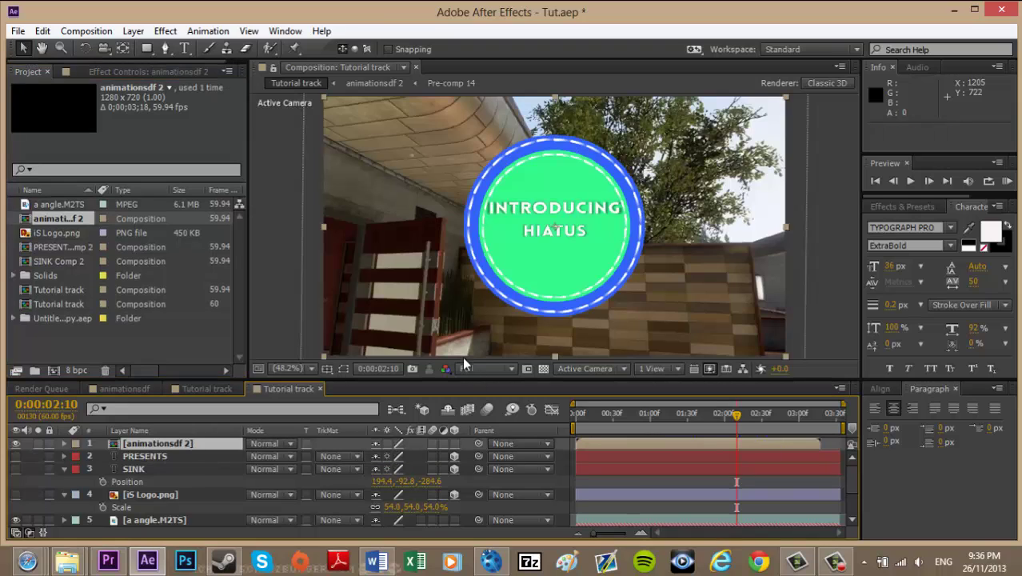
Step: Make the animationsdf 2 layer 3D and give it the SINK layer's position by copying that property across
click(454, 443)
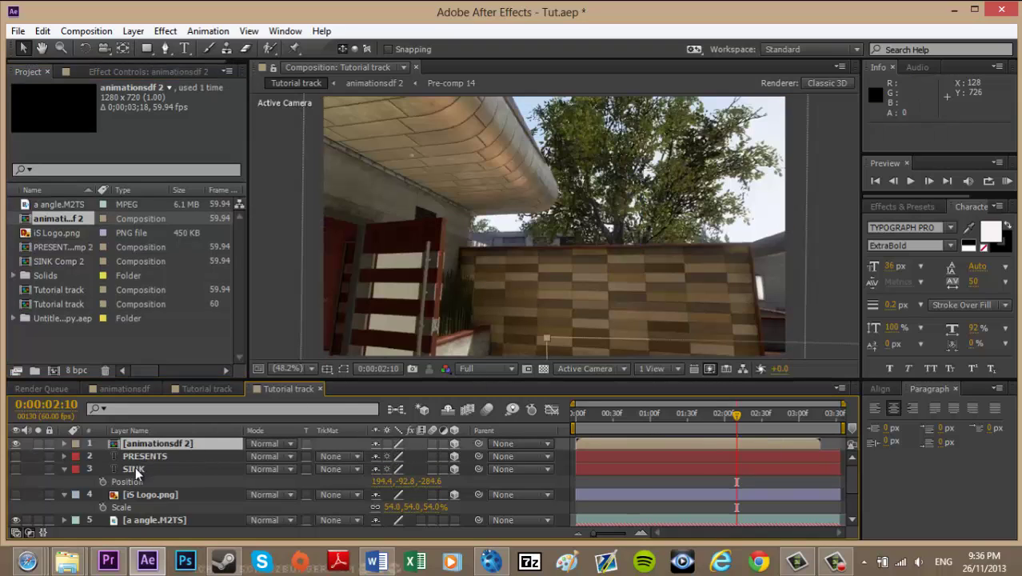
click(177, 470)
click(126, 480)
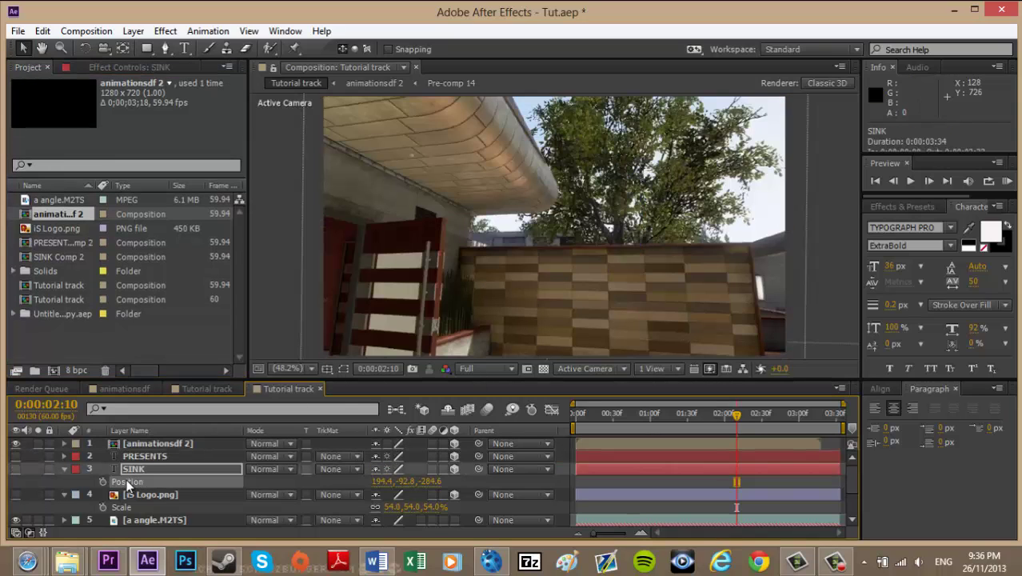
click(181, 444)
Step: Shift the animationsdf 2 layer 17 frames later in time, then scale it to 61% at 0:00:03:21
drag(737, 415, 803, 422)
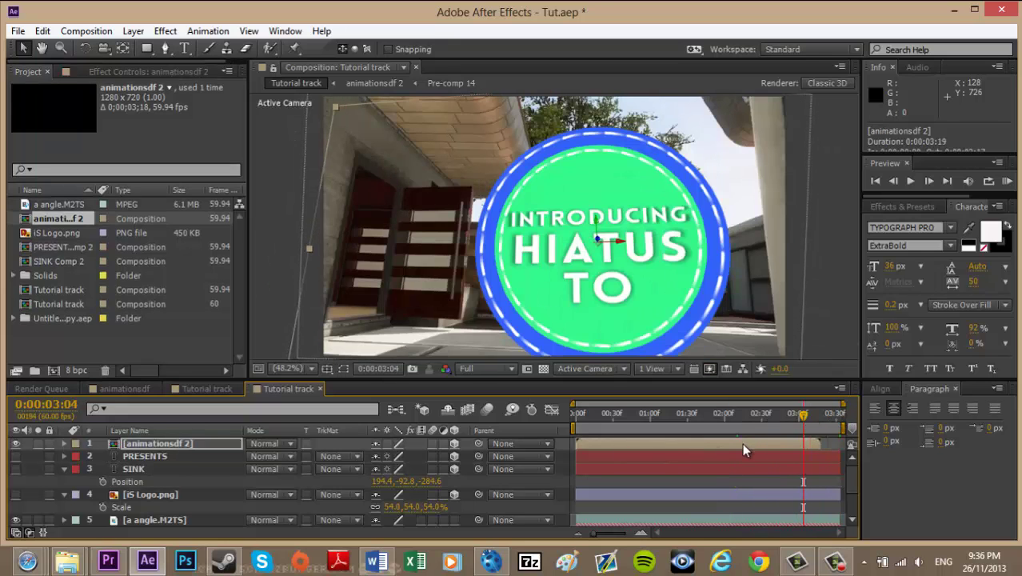
drag(737, 446, 758, 441)
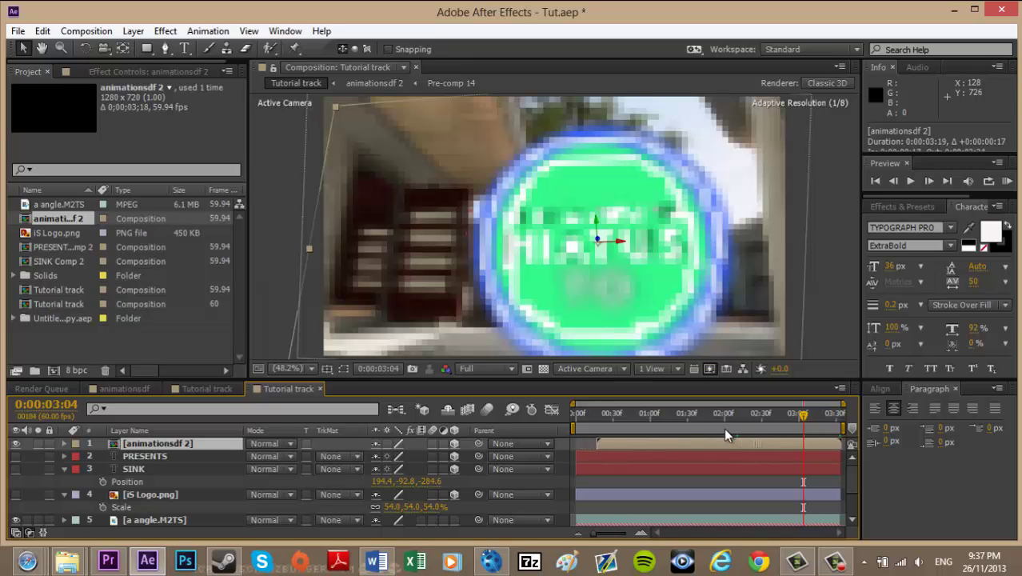
drag(584, 421, 824, 421)
key(s)
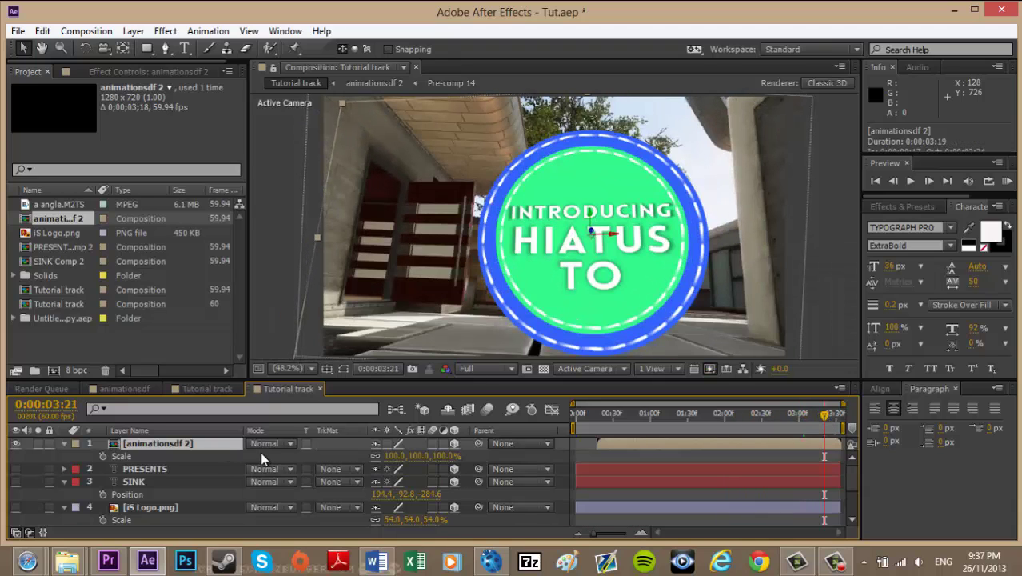
mouse_move(388, 455)
mouse_down()
mouse_move(360, 458)
mouse_move(372, 461)
mouse_up()
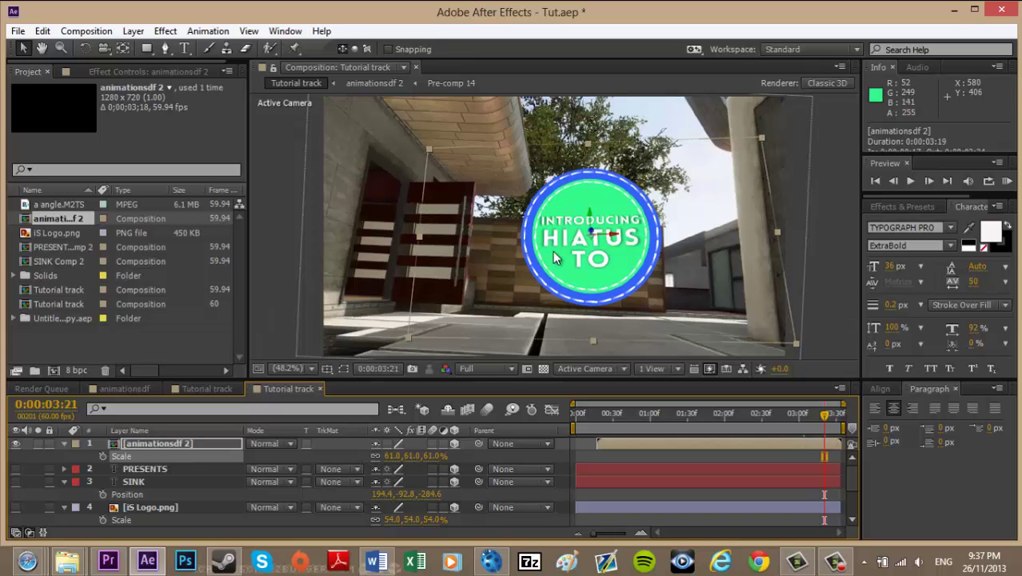
Step: Run a RAM preview of the whole composition and scrub through it to check how the animation tracks with the footage
drag(666, 421, 848, 412)
click(1006, 182)
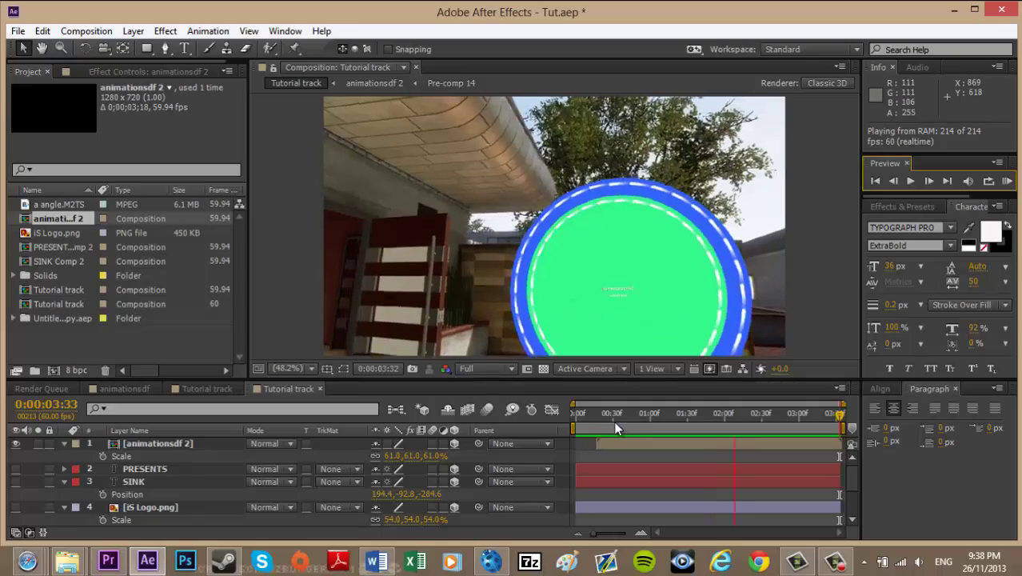
click(614, 417)
click(618, 415)
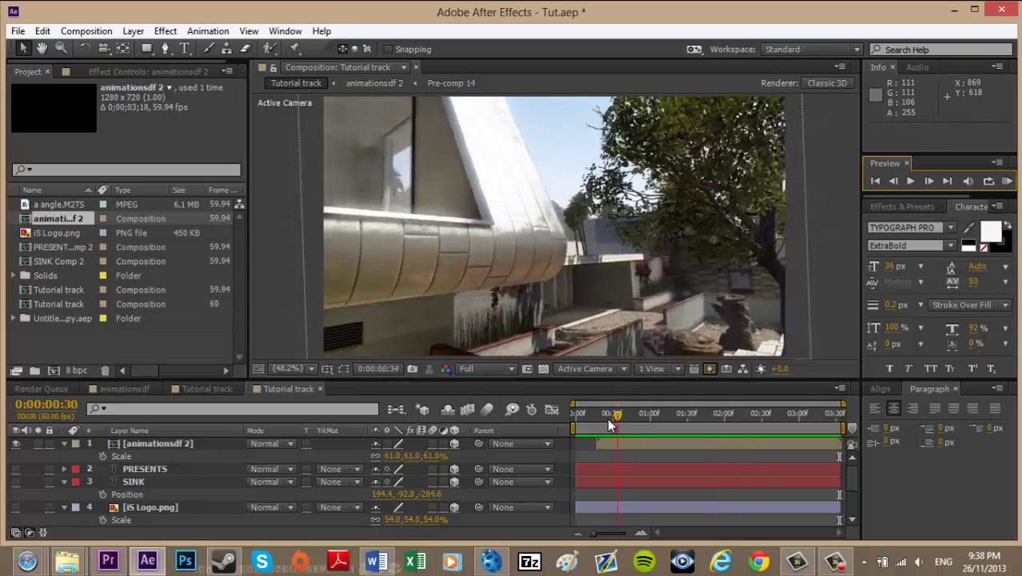
drag(609, 424, 765, 397)
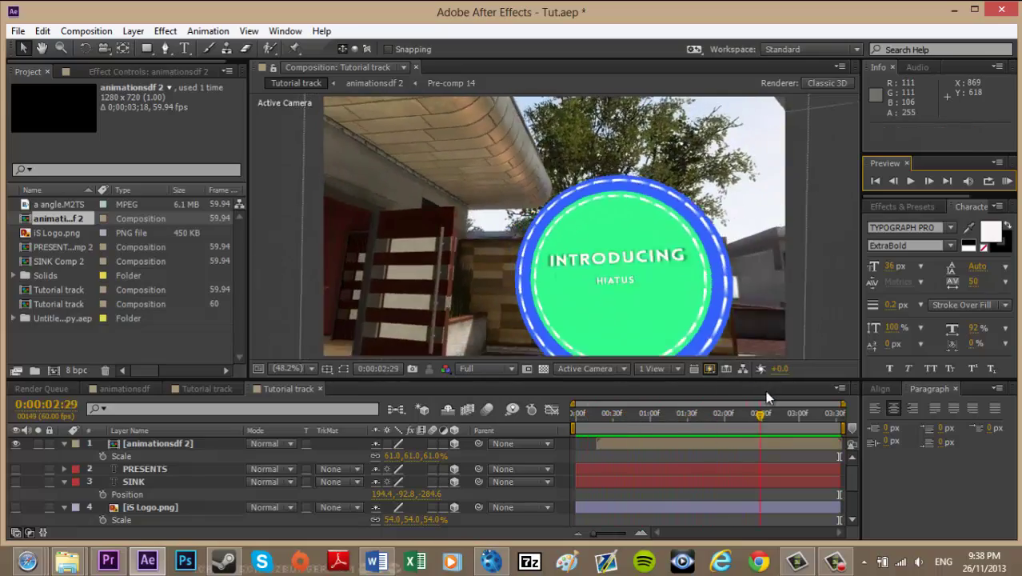
key(space)
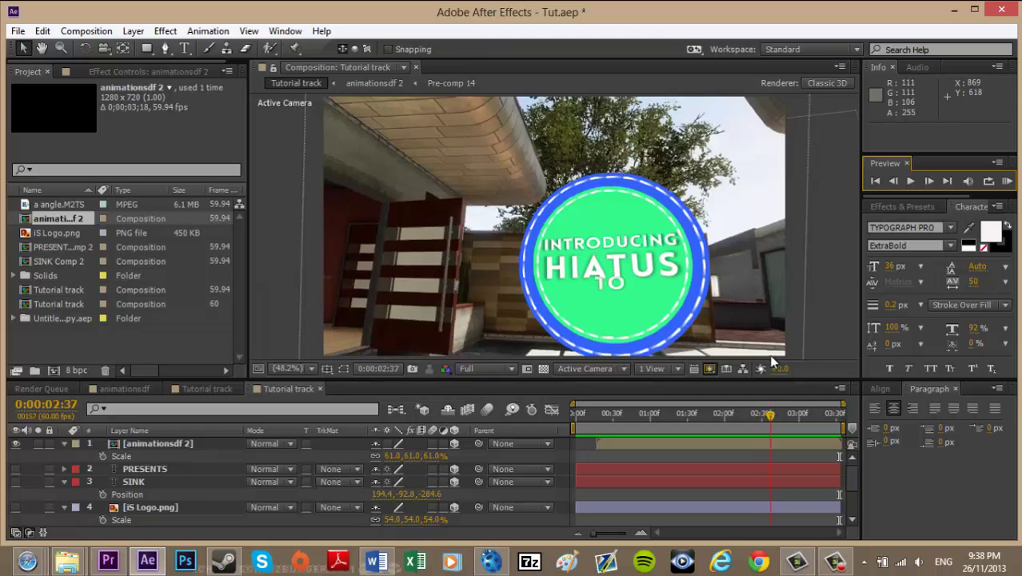
key(space)
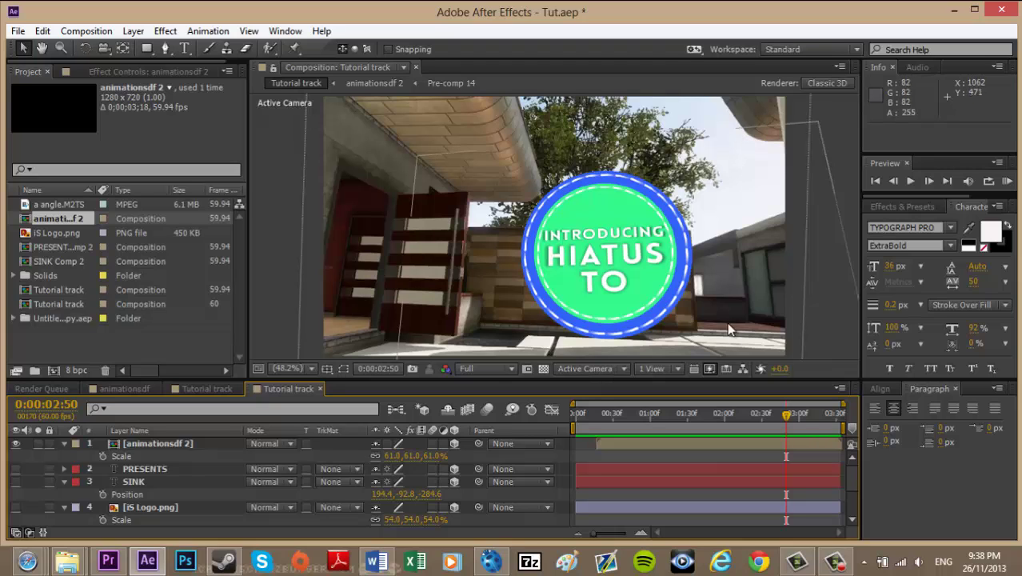
click(844, 562)
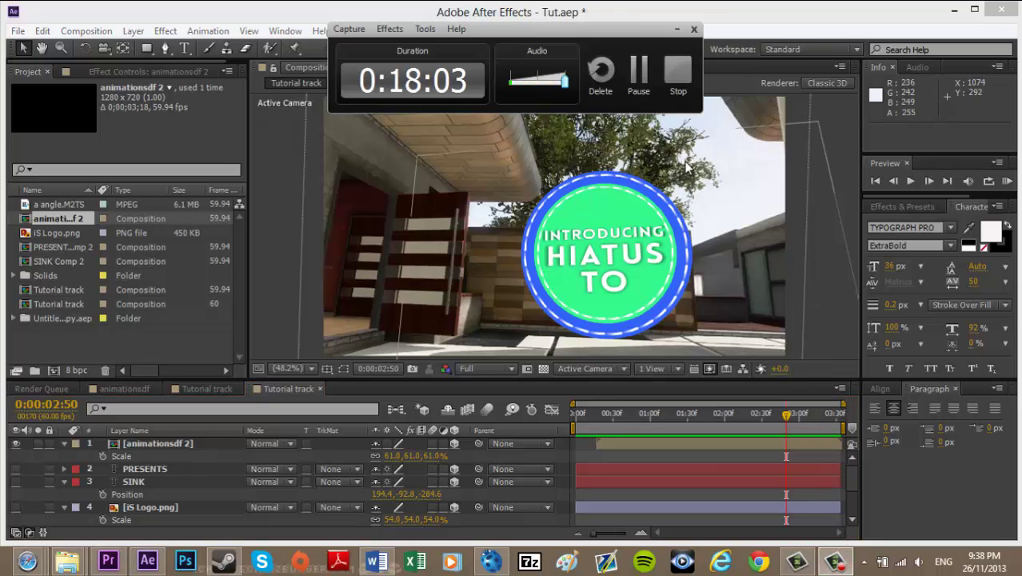